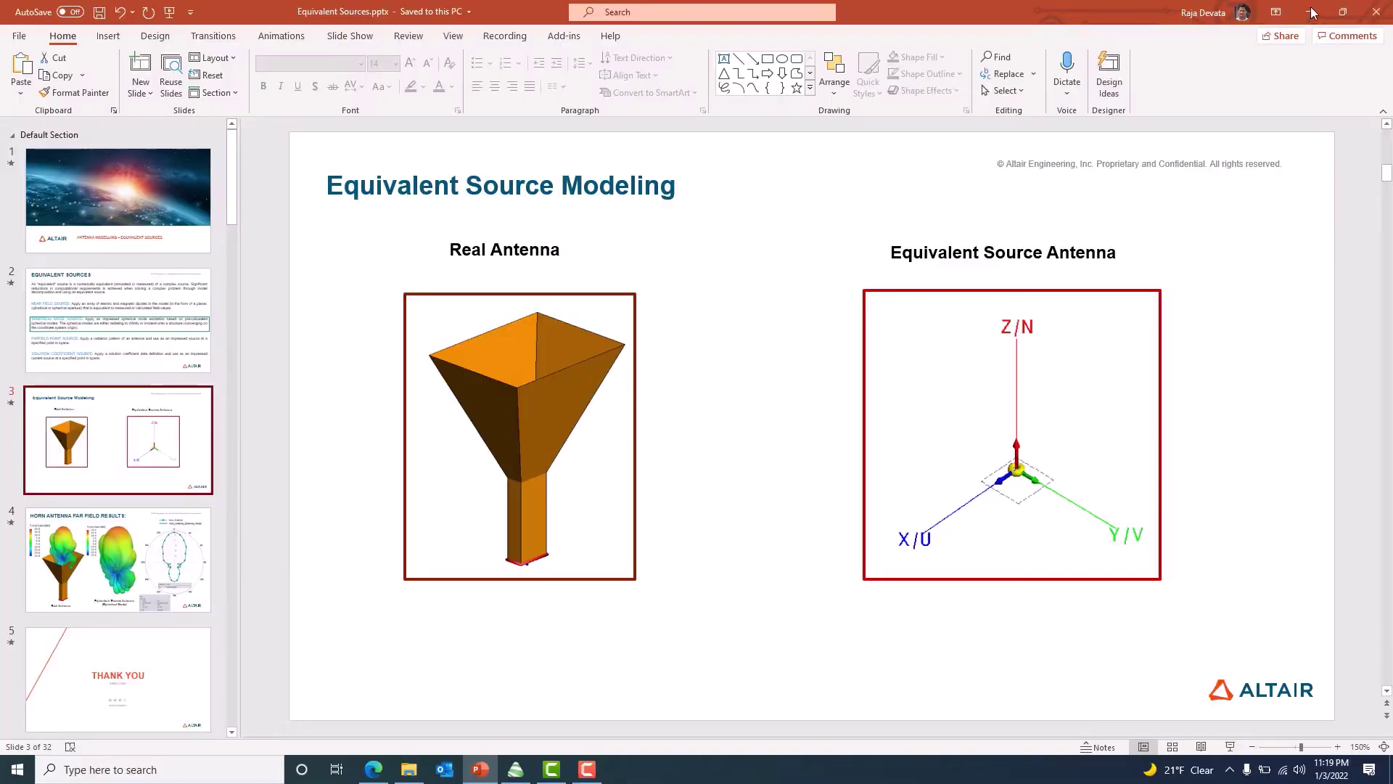
Step: Minimize the Equivalent Source Modeling PowerPoint presentation to show the desktop
{"action": "left_click", "coordinate": [1311, 12]}
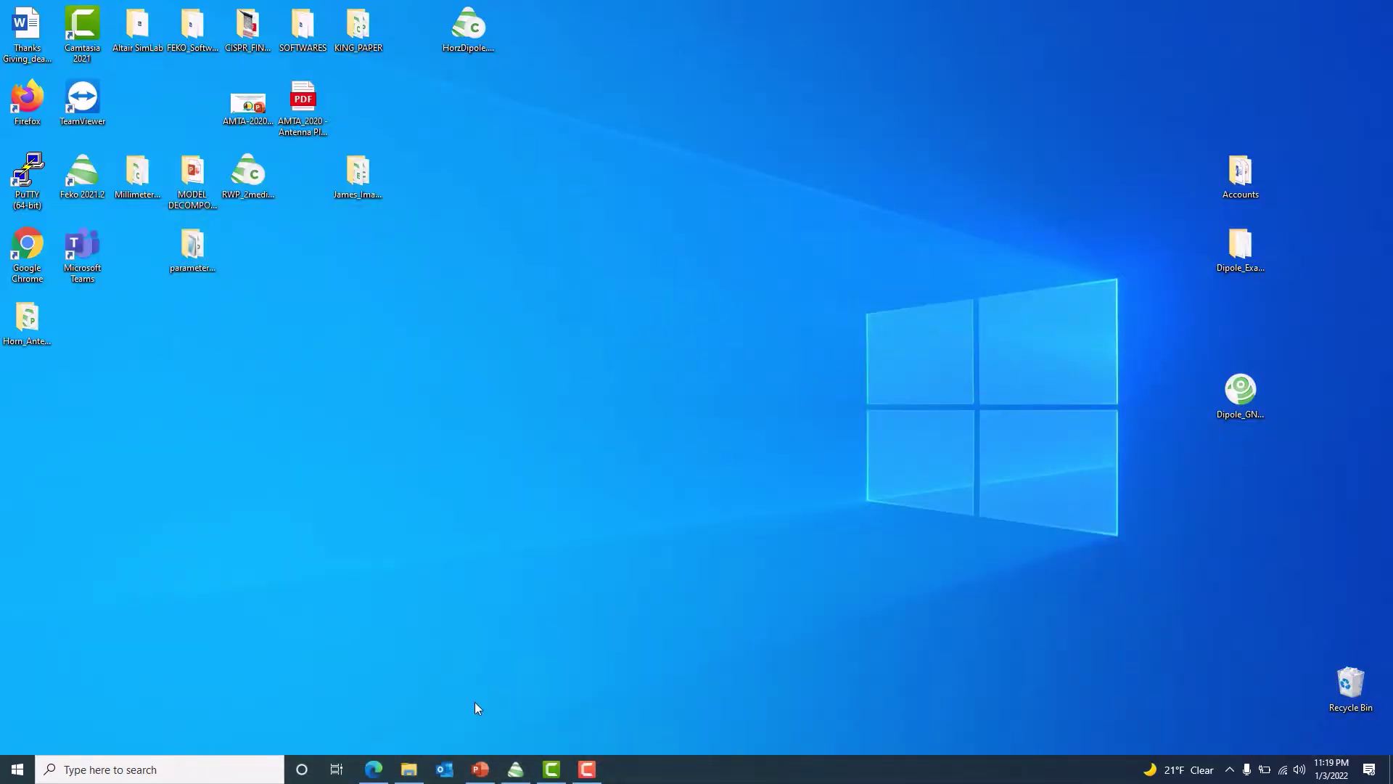
Step: Launch CADFEKO from the Feko launcher, create a new model and open the Component library
{"action": "left_click", "coordinate": [515, 769]}
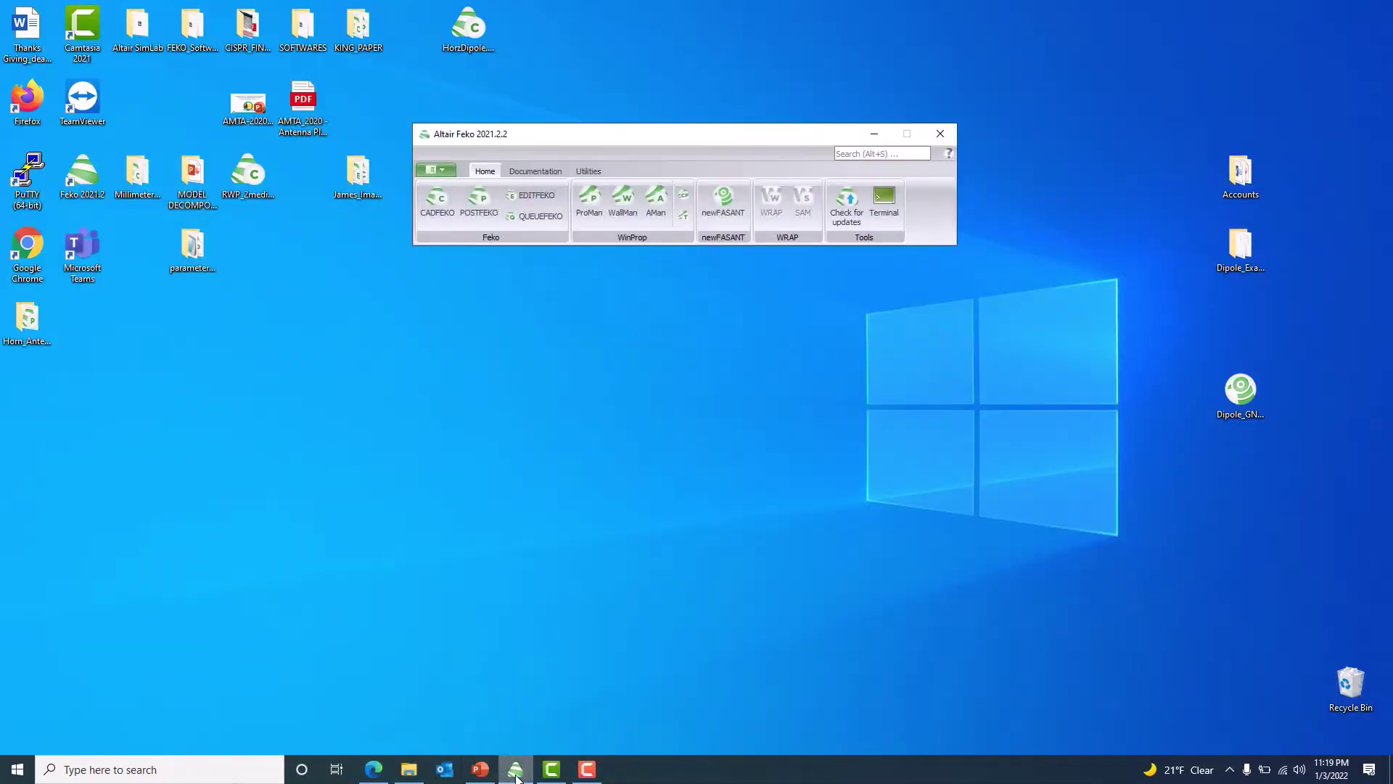
{"action": "left_click", "coordinate": [438, 200]}
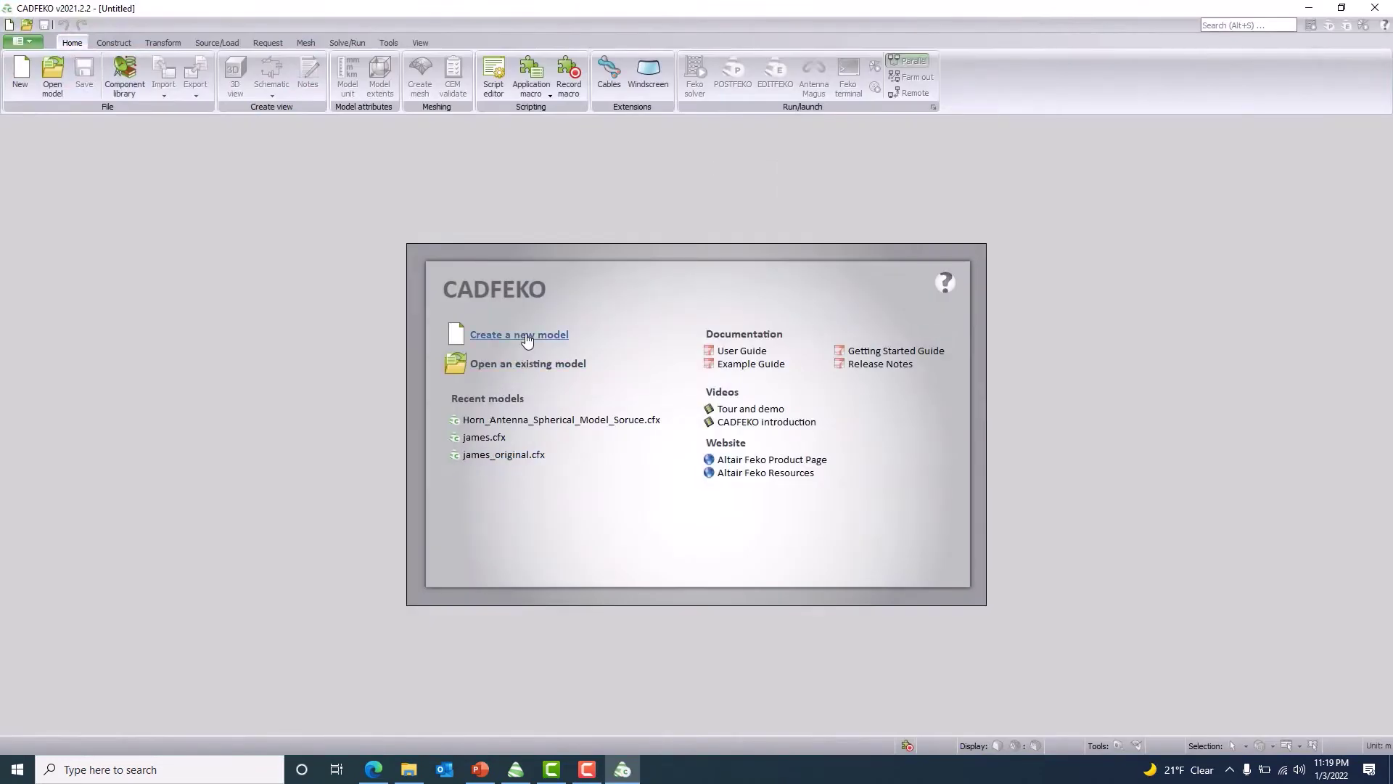
{"action": "left_click", "coordinate": [527, 335]}
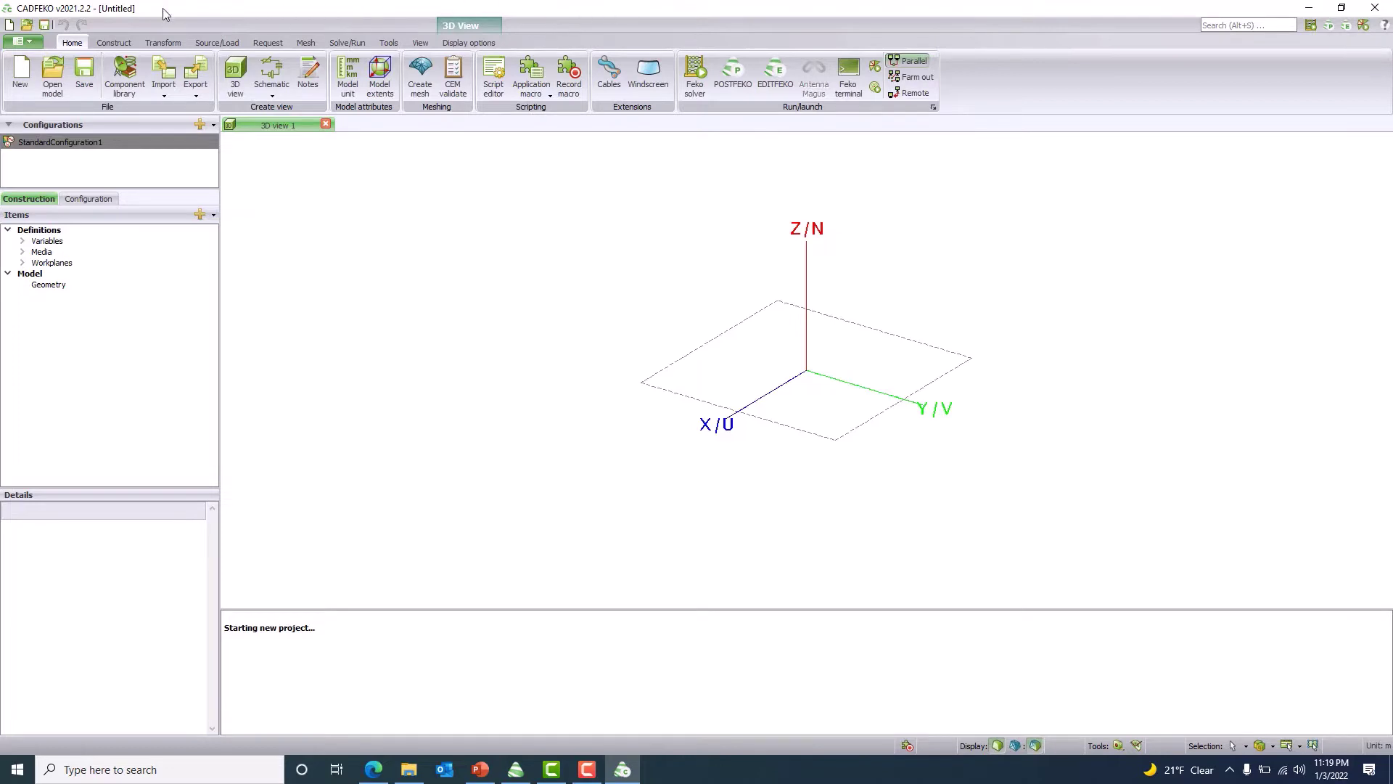
{"action": "key", "text": "F10"}
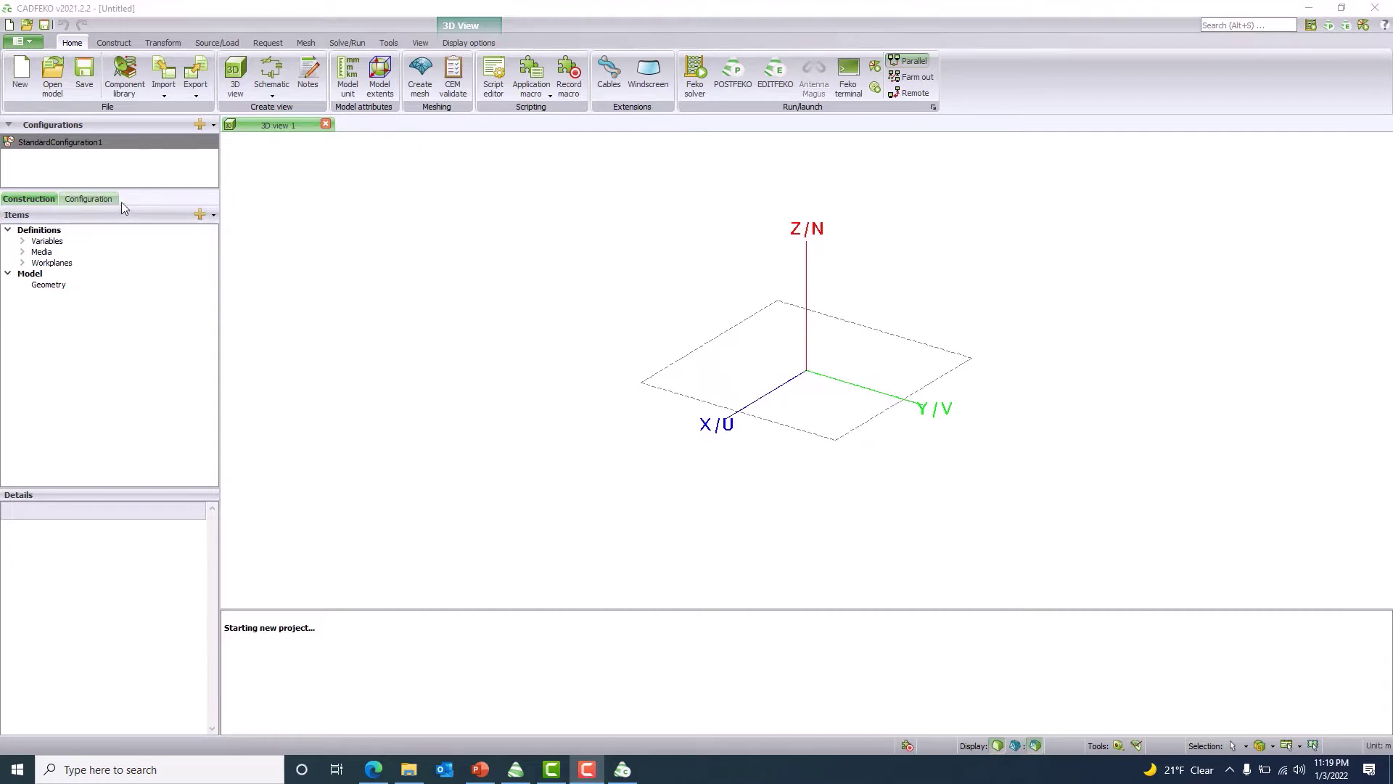
{"action": "left_click", "coordinate": [130, 89]}
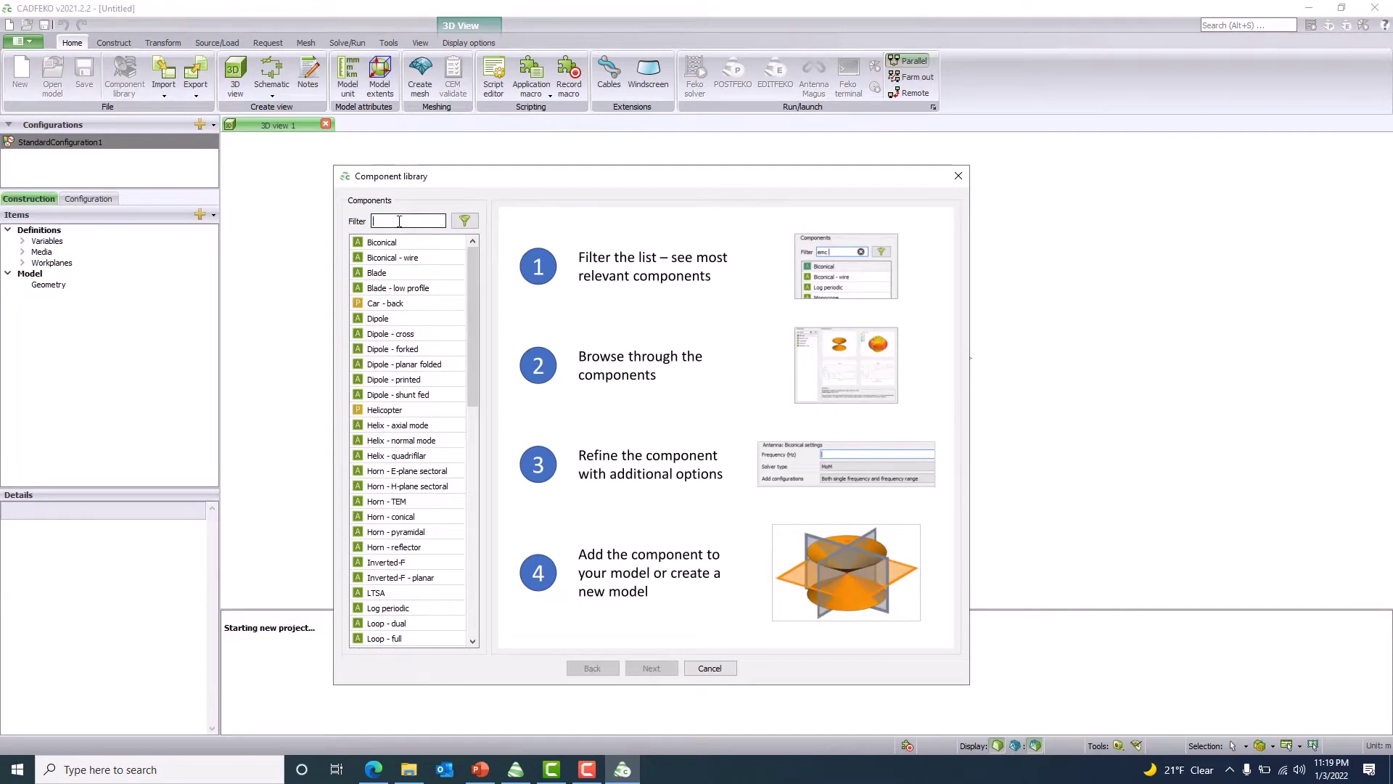
Step: Filter the component library for 'Hor' and select Horn - pyramidal
{"action": "type", "text": "Horn"}
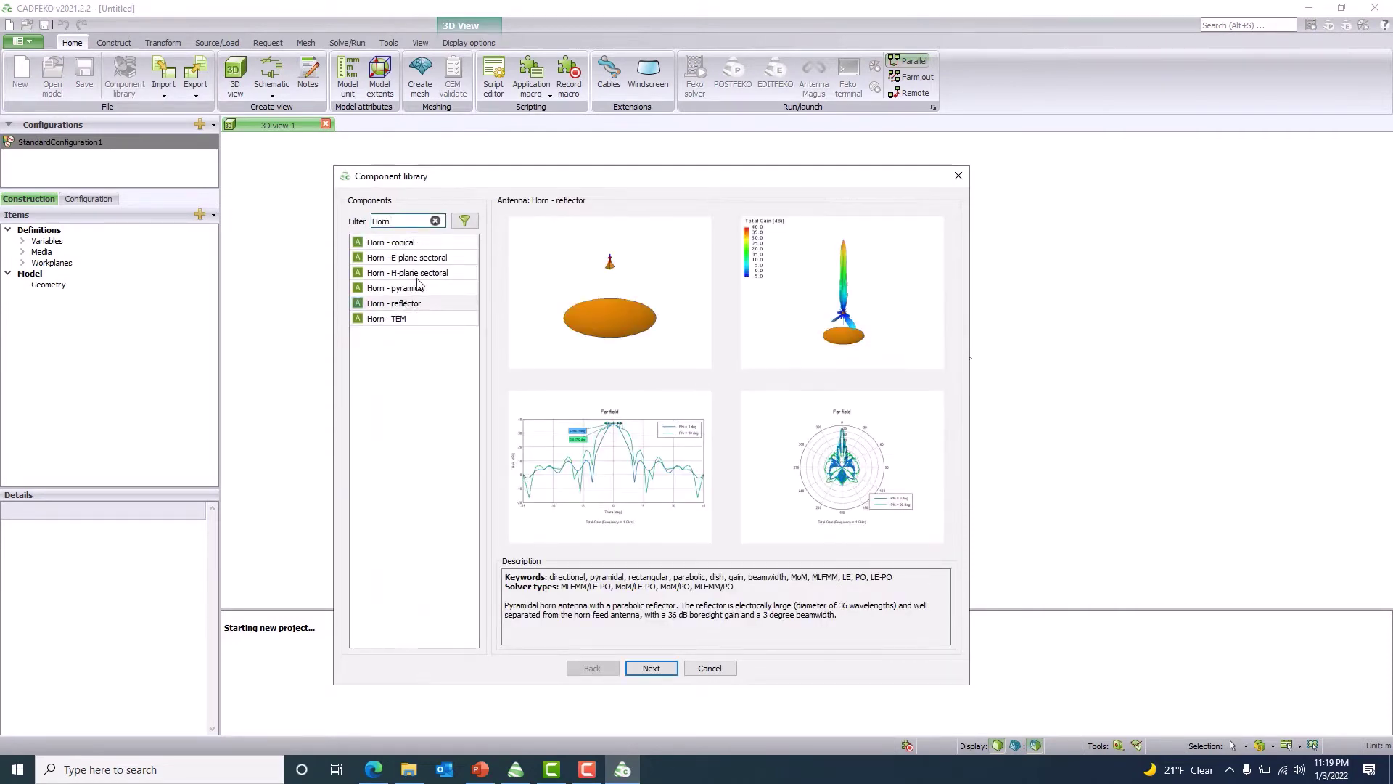
{"action": "left_click", "coordinate": [413, 290]}
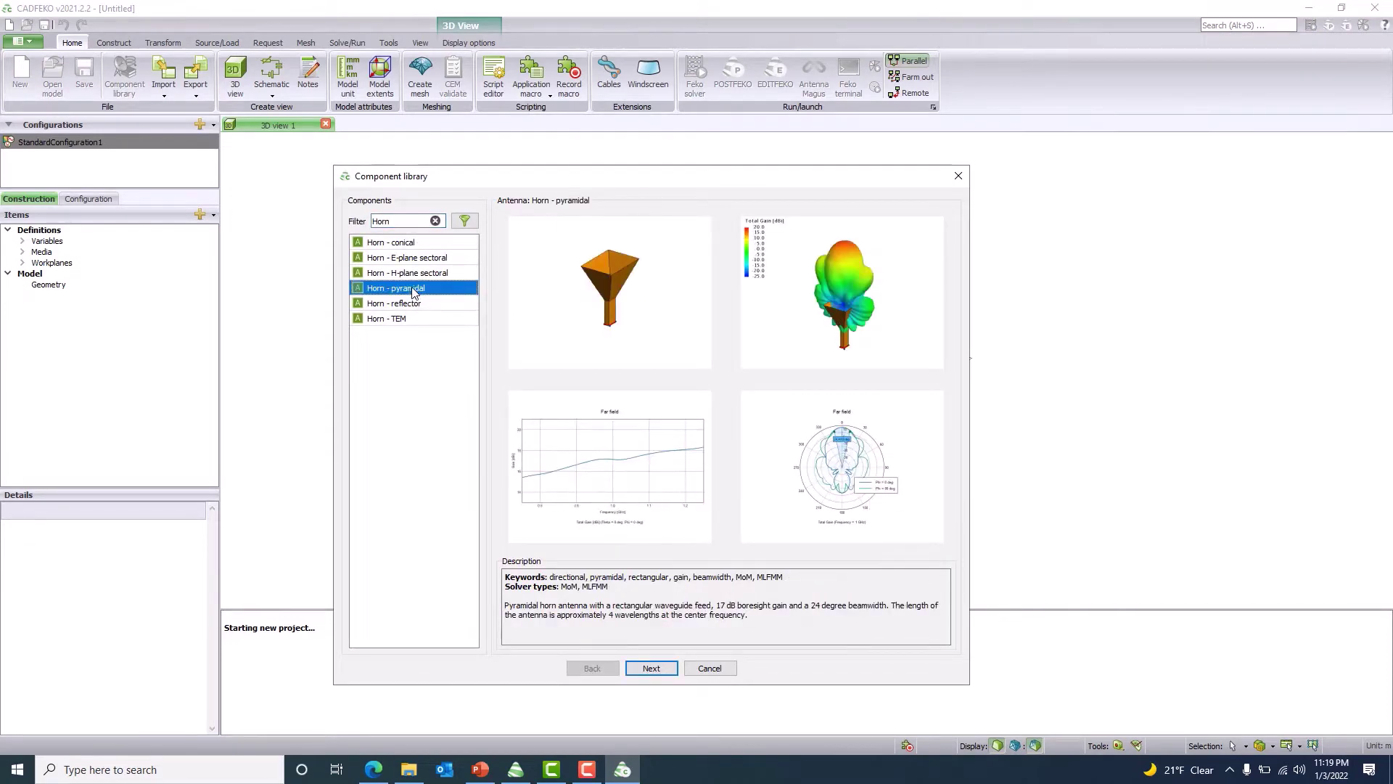
{"action": "left_click", "coordinate": [658, 672]}
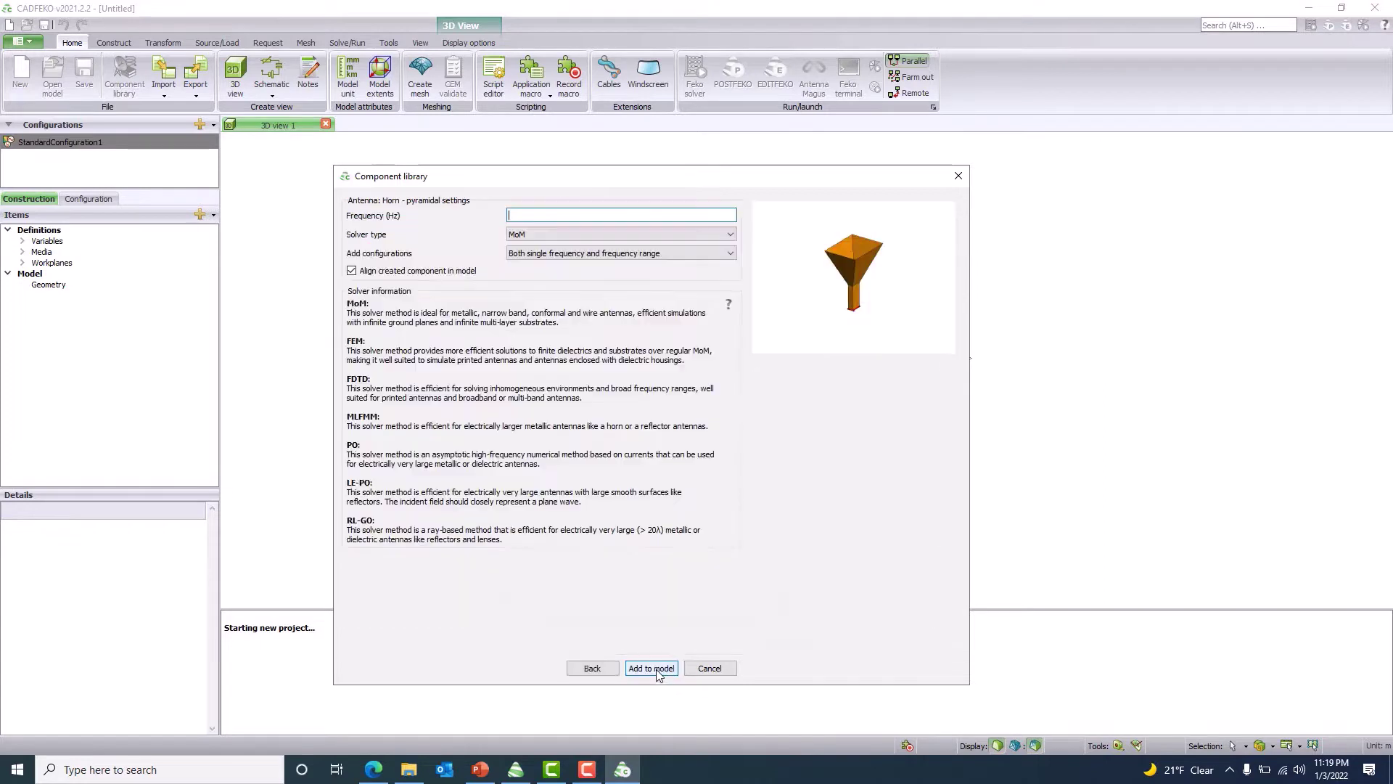
Step: Set 1e9 Hz, MoM solver and Single frequency configuration, and add Horn1 to the model
{"action": "left_click", "coordinate": [576, 215]}
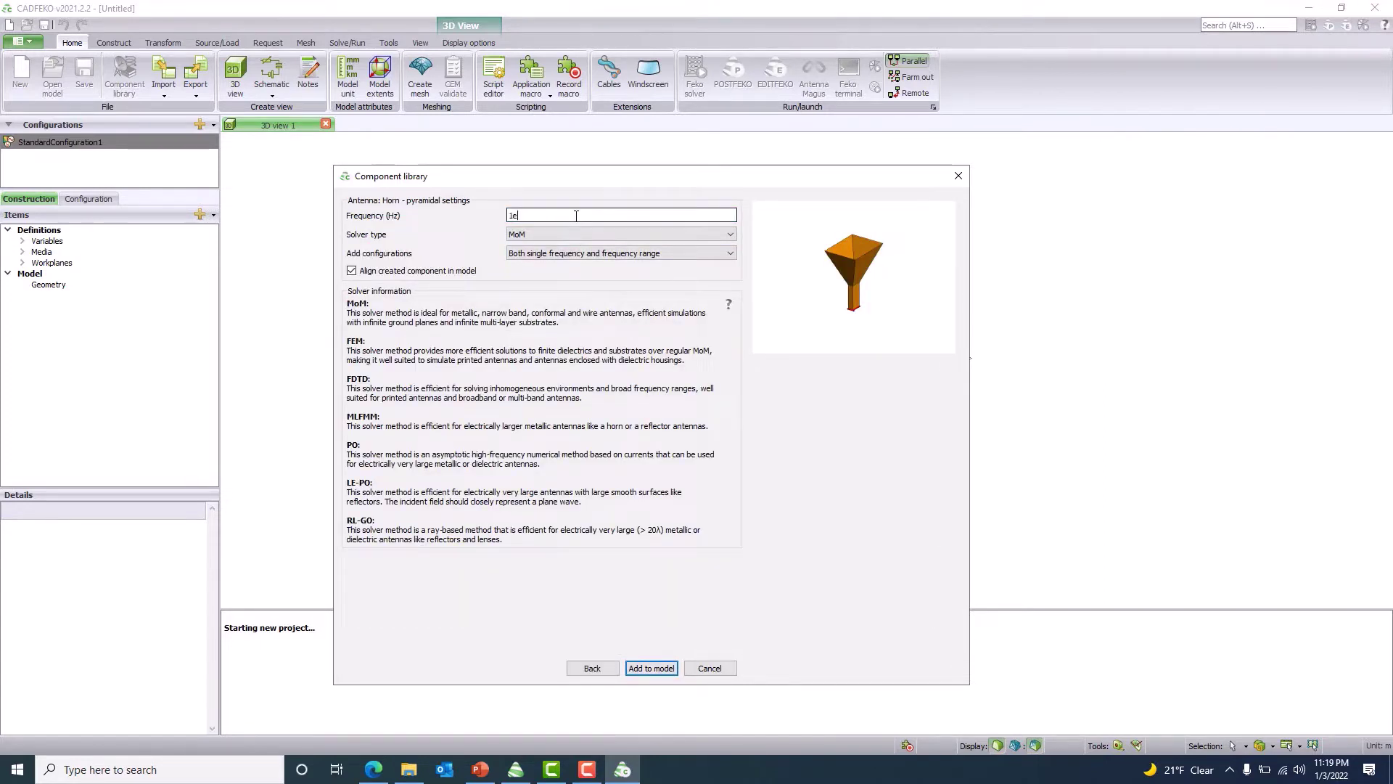
{"action": "left_click", "coordinate": [563, 237]}
{"action": "left_click", "coordinate": [563, 236]}
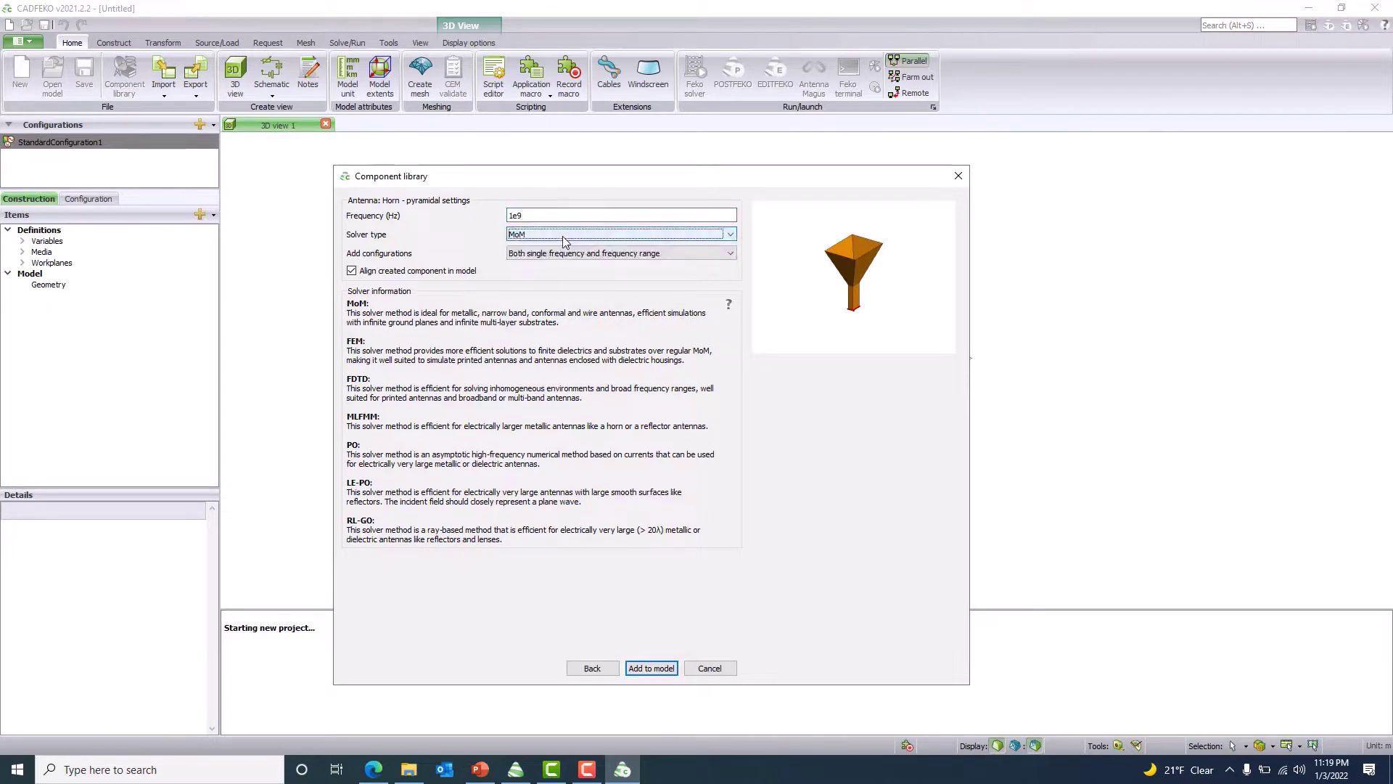
{"action": "left_click", "coordinate": [564, 253]}
{"action": "left_click", "coordinate": [552, 272]}
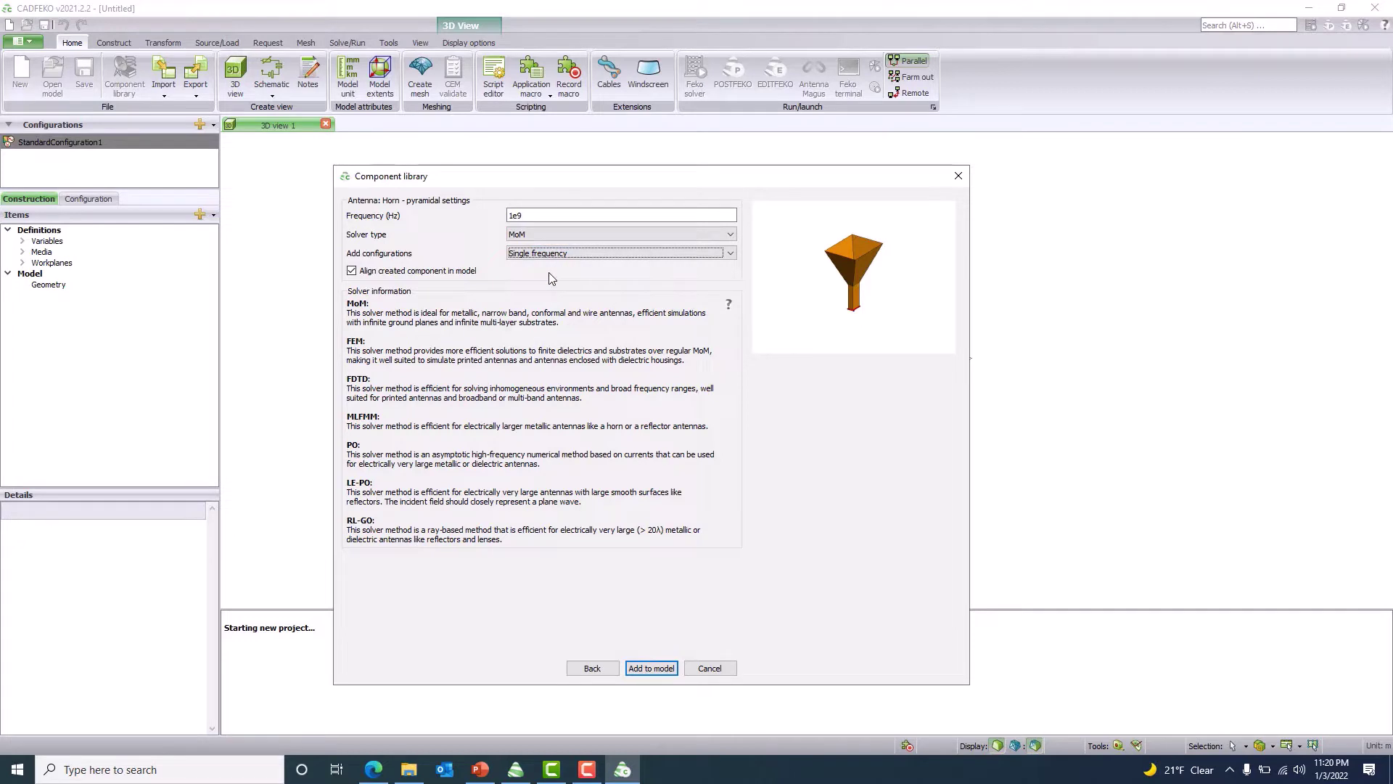
{"action": "left_click", "coordinate": [652, 669]}
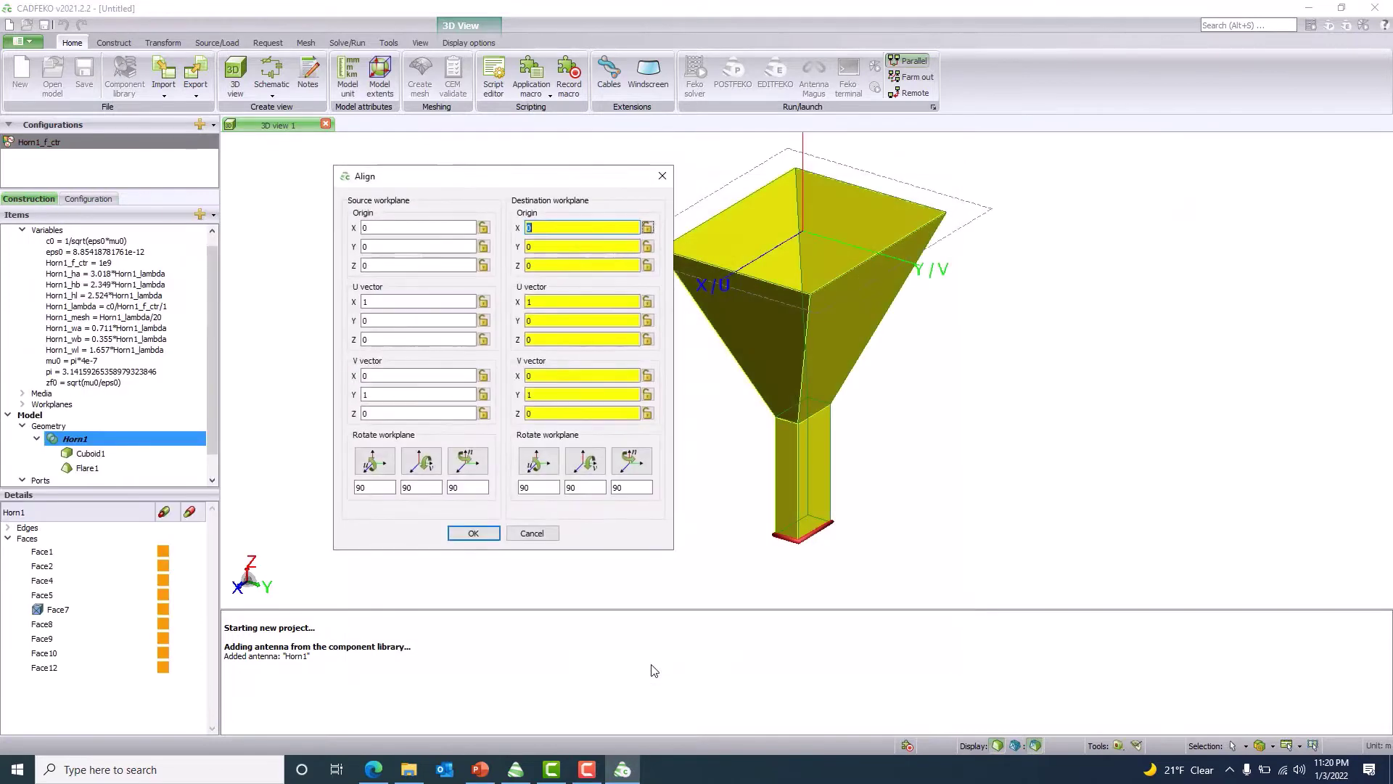
Step: Accept the horn's default alignment and open the Horn1_FarField request settings
{"action": "left_click", "coordinate": [473, 533]}
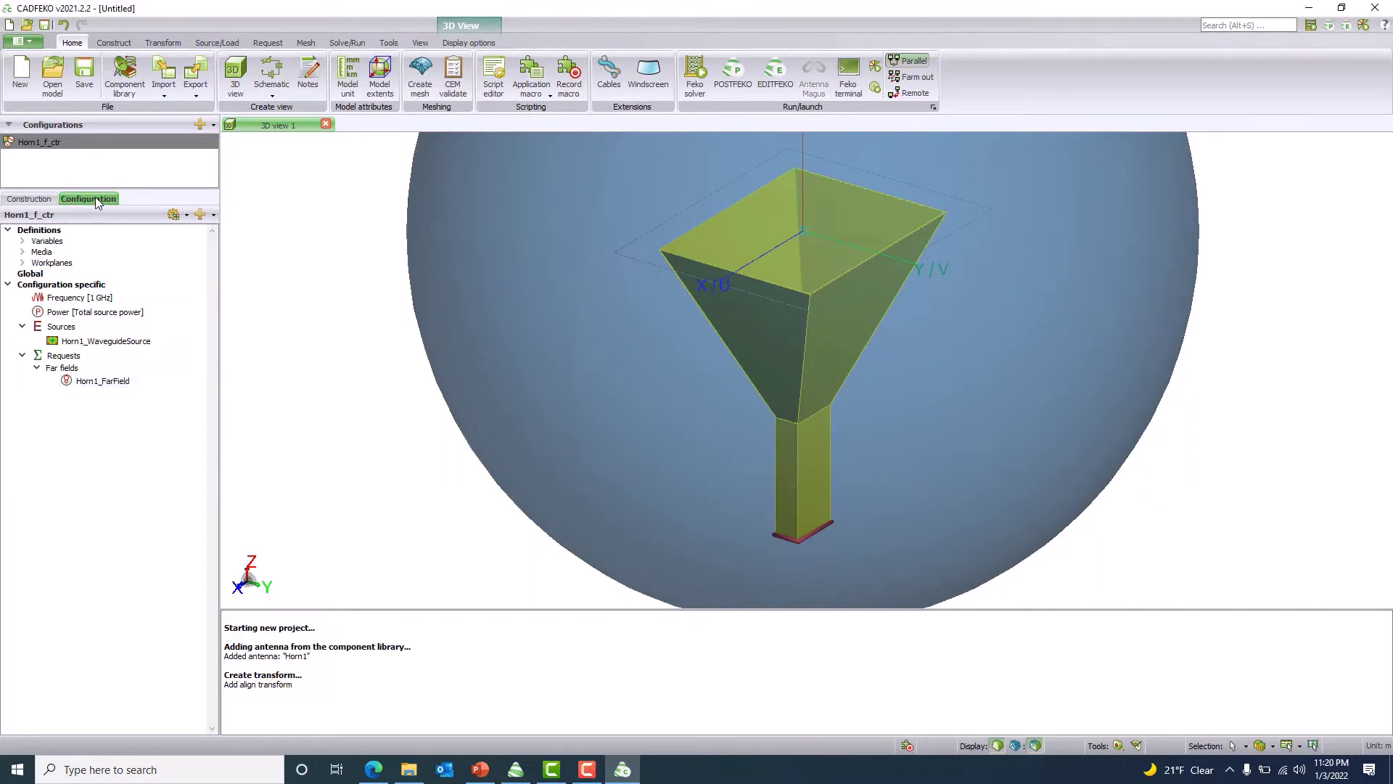
{"action": "double_click", "coordinate": [98, 382]}
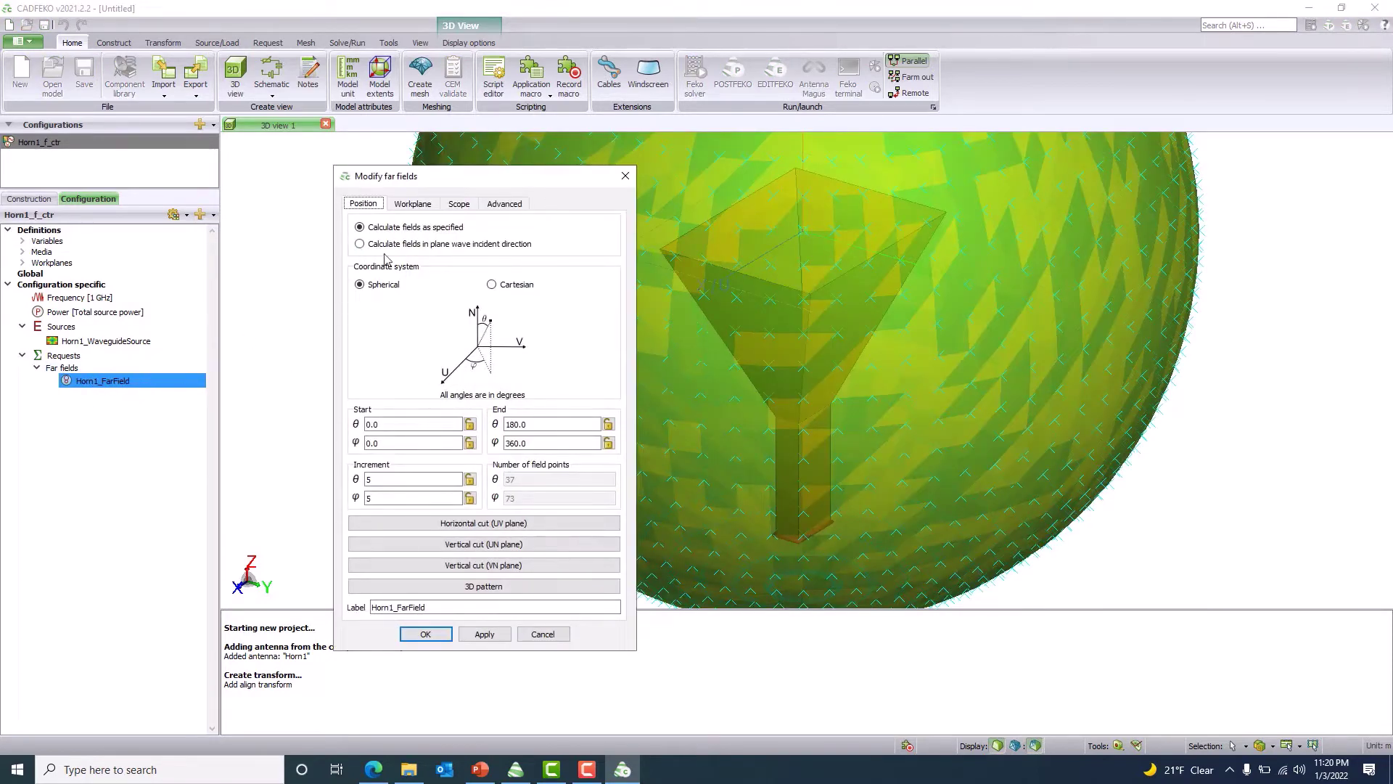
Step: Make Horn1_FarField a 3D pattern calculating spherical mode coefficients with ASCII export
{"action": "left_click", "coordinate": [466, 588]}
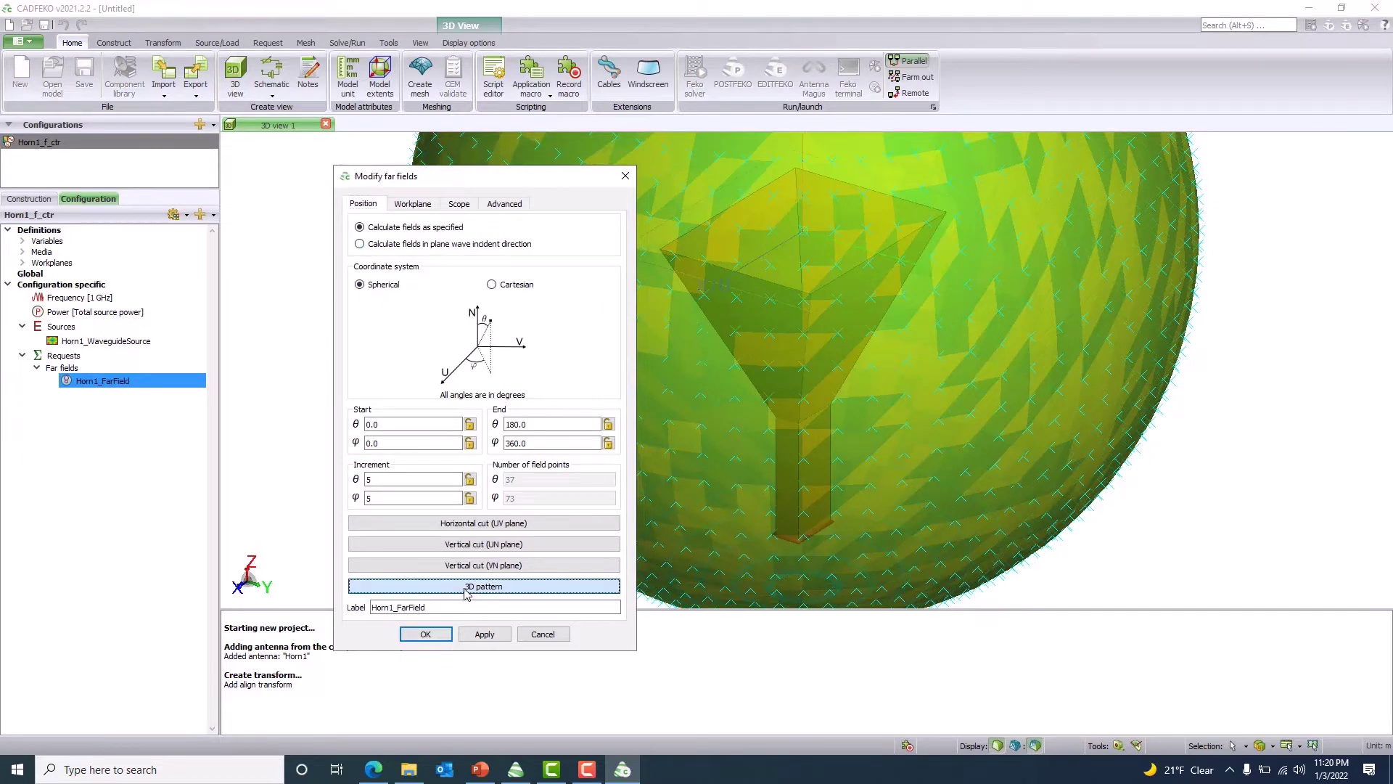
{"action": "left_click", "coordinate": [501, 207]}
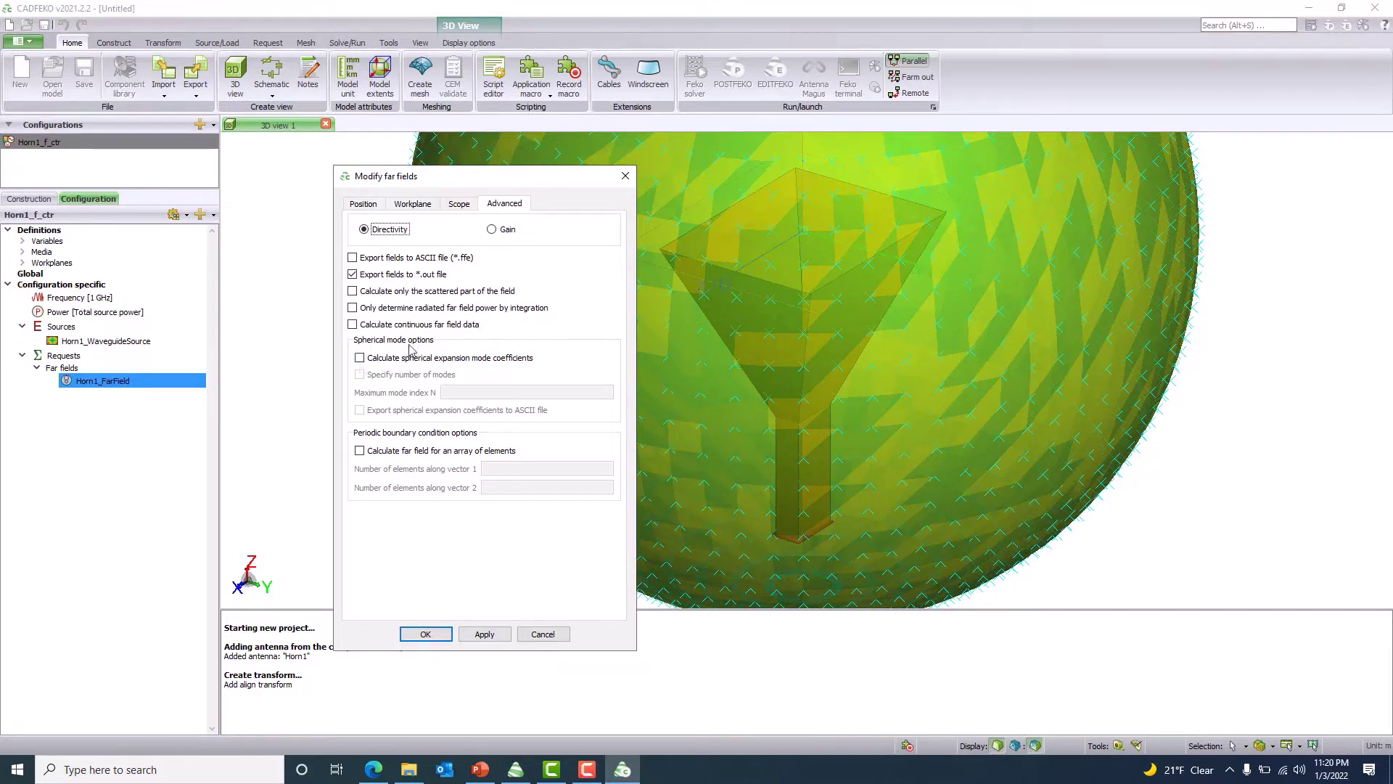
{"action": "left_click", "coordinate": [365, 360]}
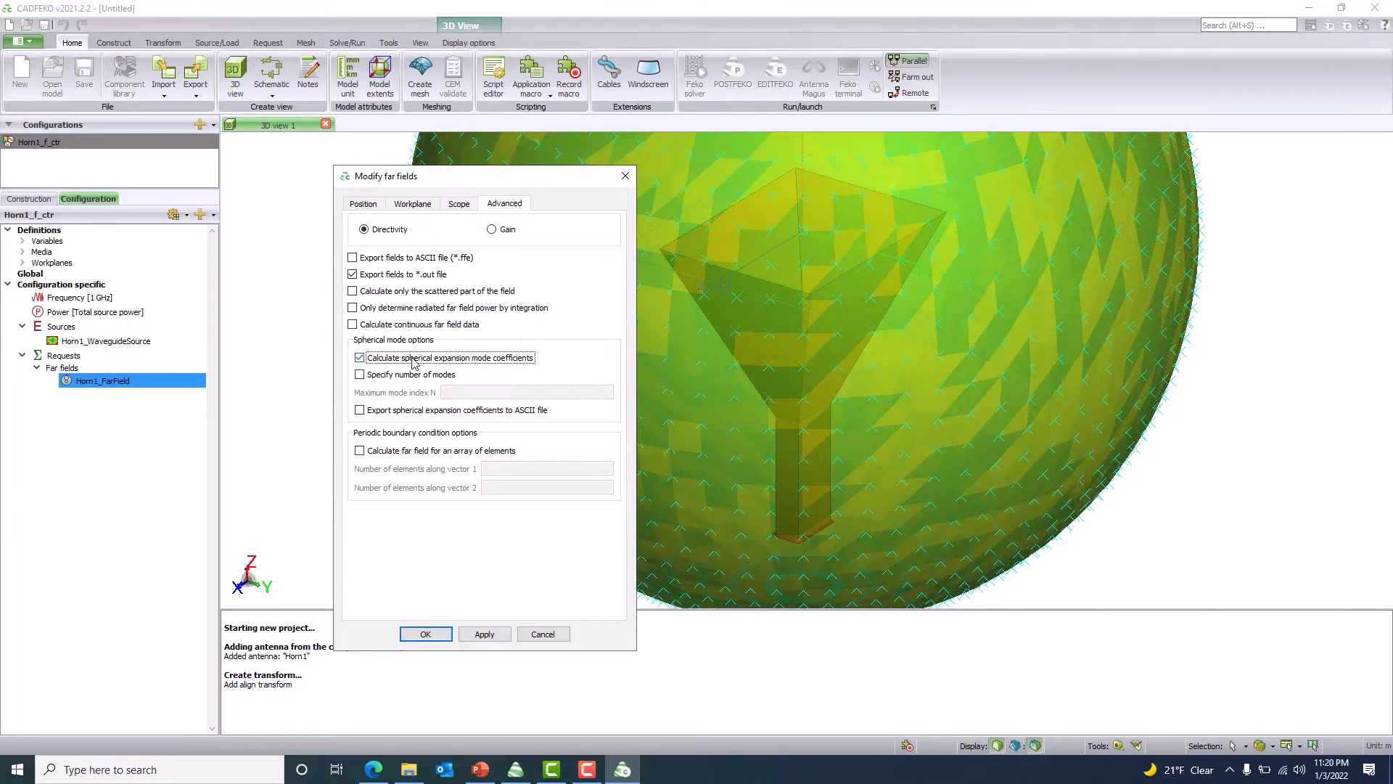
{"action": "left_click", "coordinate": [360, 410]}
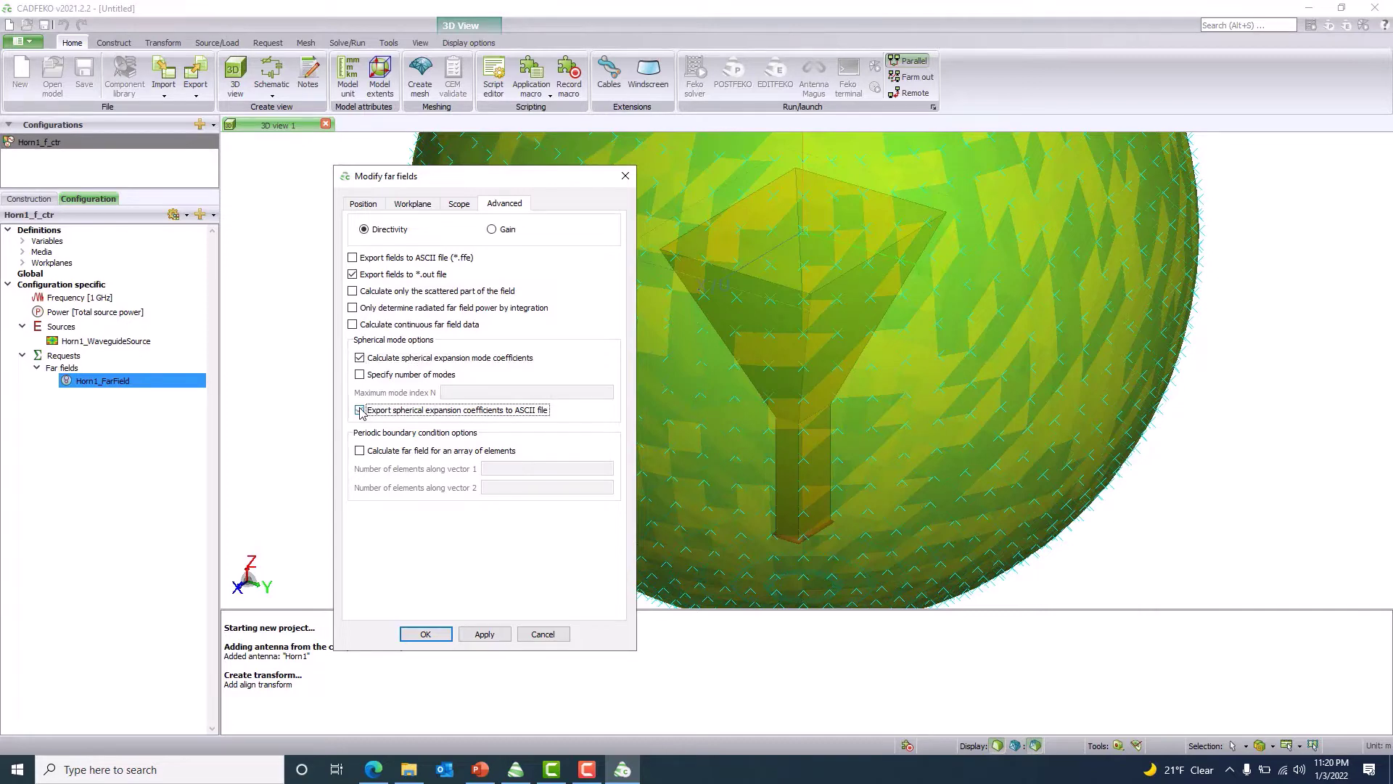
{"action": "left_click", "coordinate": [484, 634]}
{"action": "left_click", "coordinate": [426, 634]}
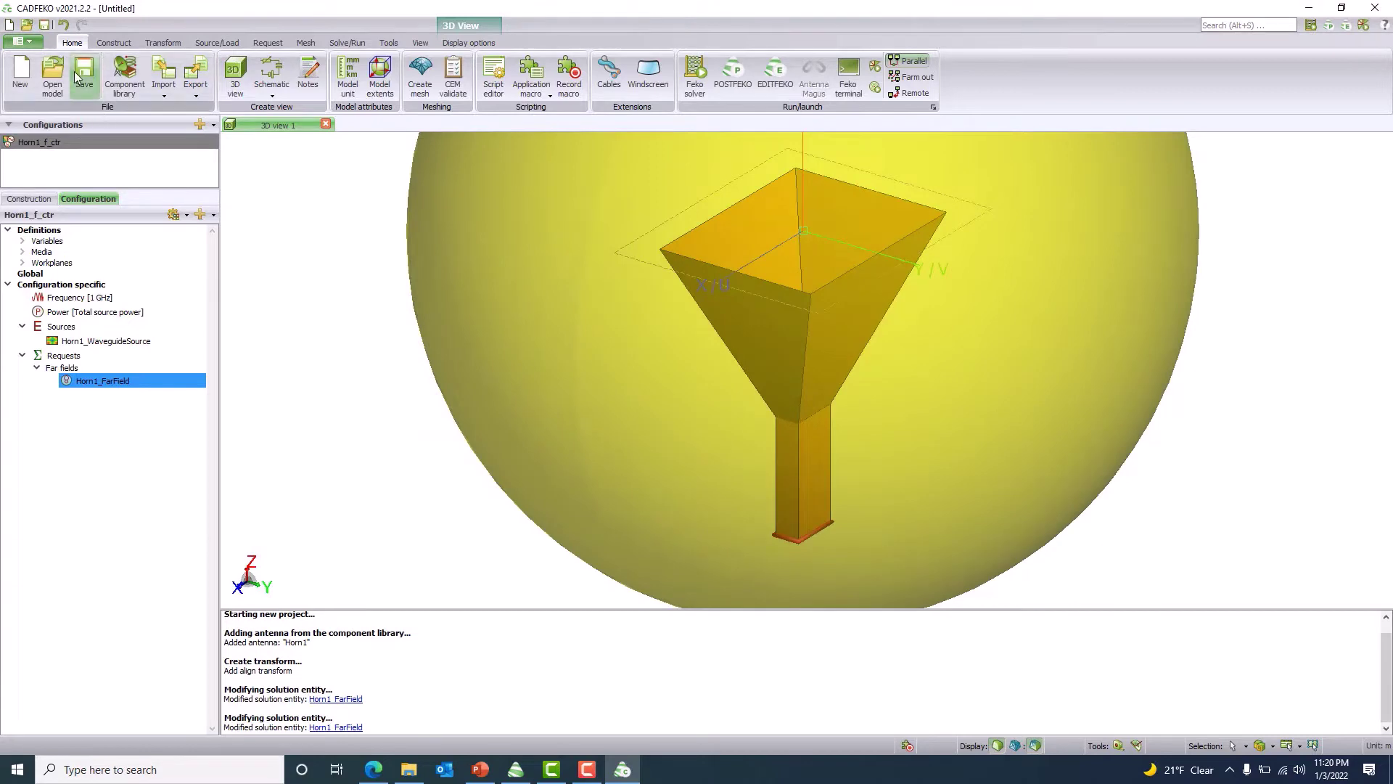
Step: Save the model as Horn_Antenna in Desktop\Horn_Antenna_1GHz\Spherical_Source
{"action": "left_click", "coordinate": [22, 42]}
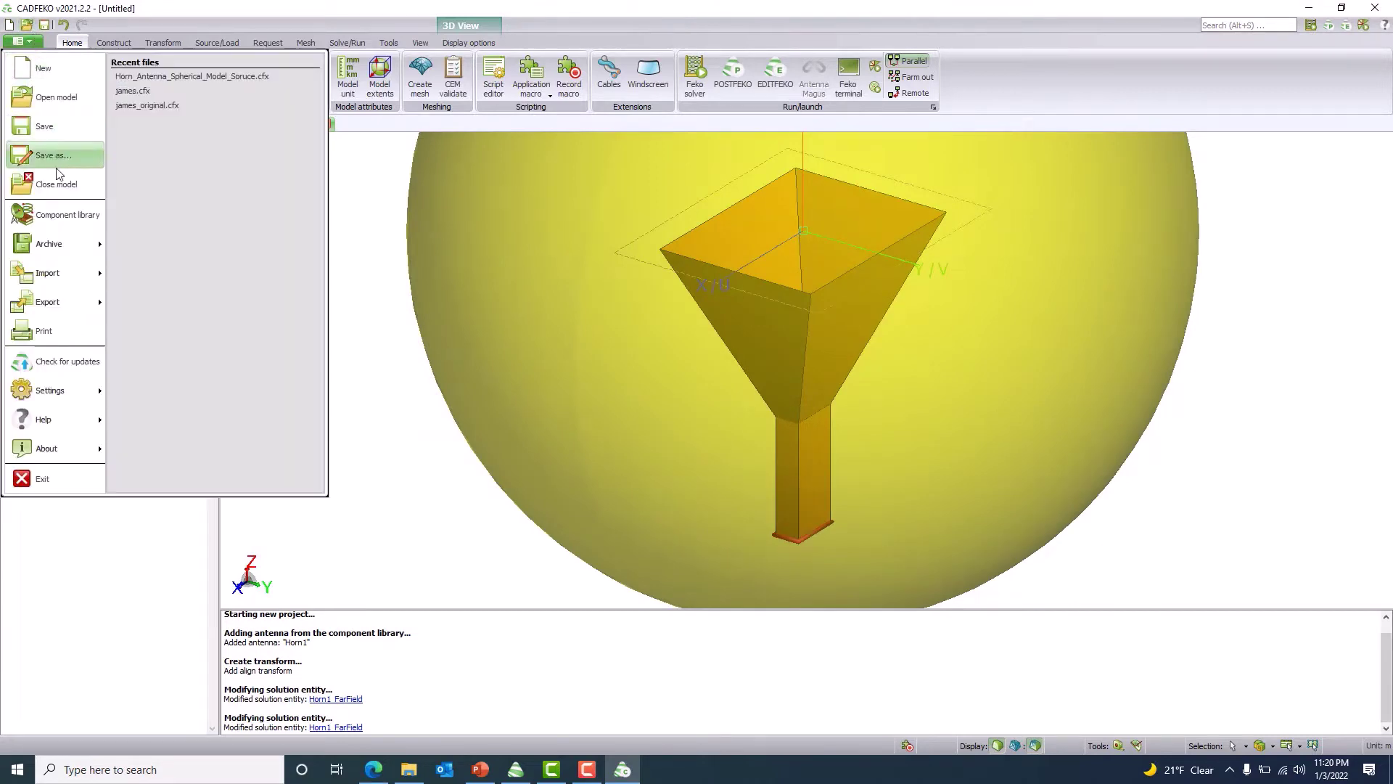
{"action": "left_click", "coordinate": [58, 158]}
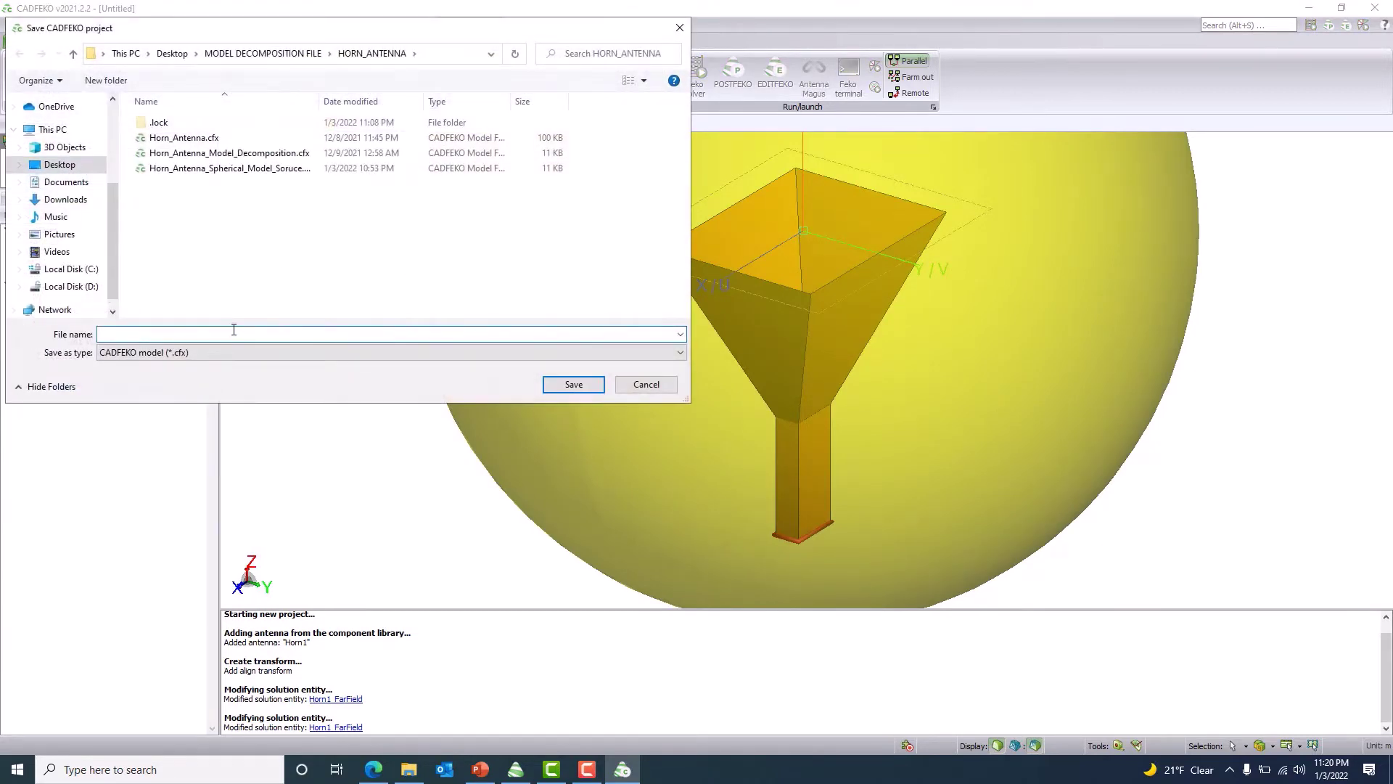
{"action": "left_click", "coordinate": [171, 55]}
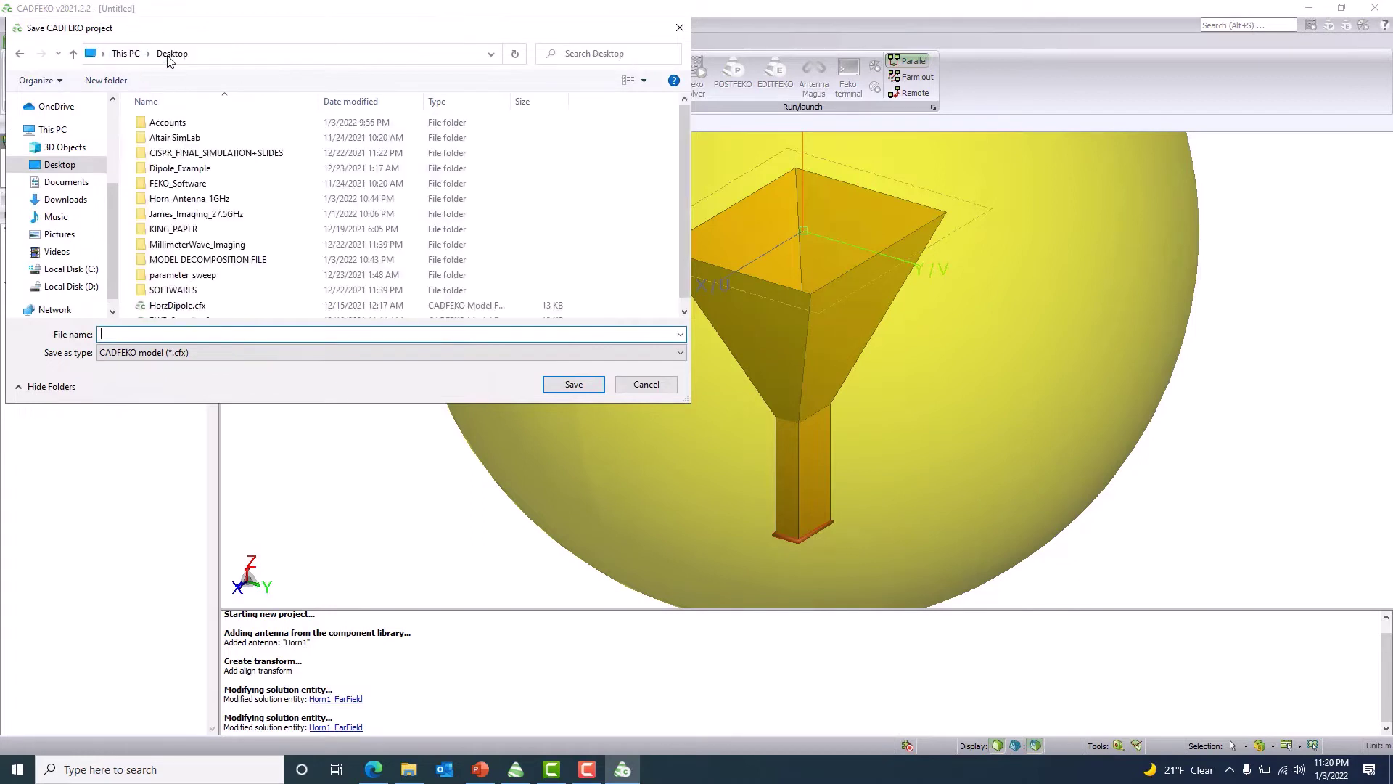
{"action": "double_click", "coordinate": [185, 199]}
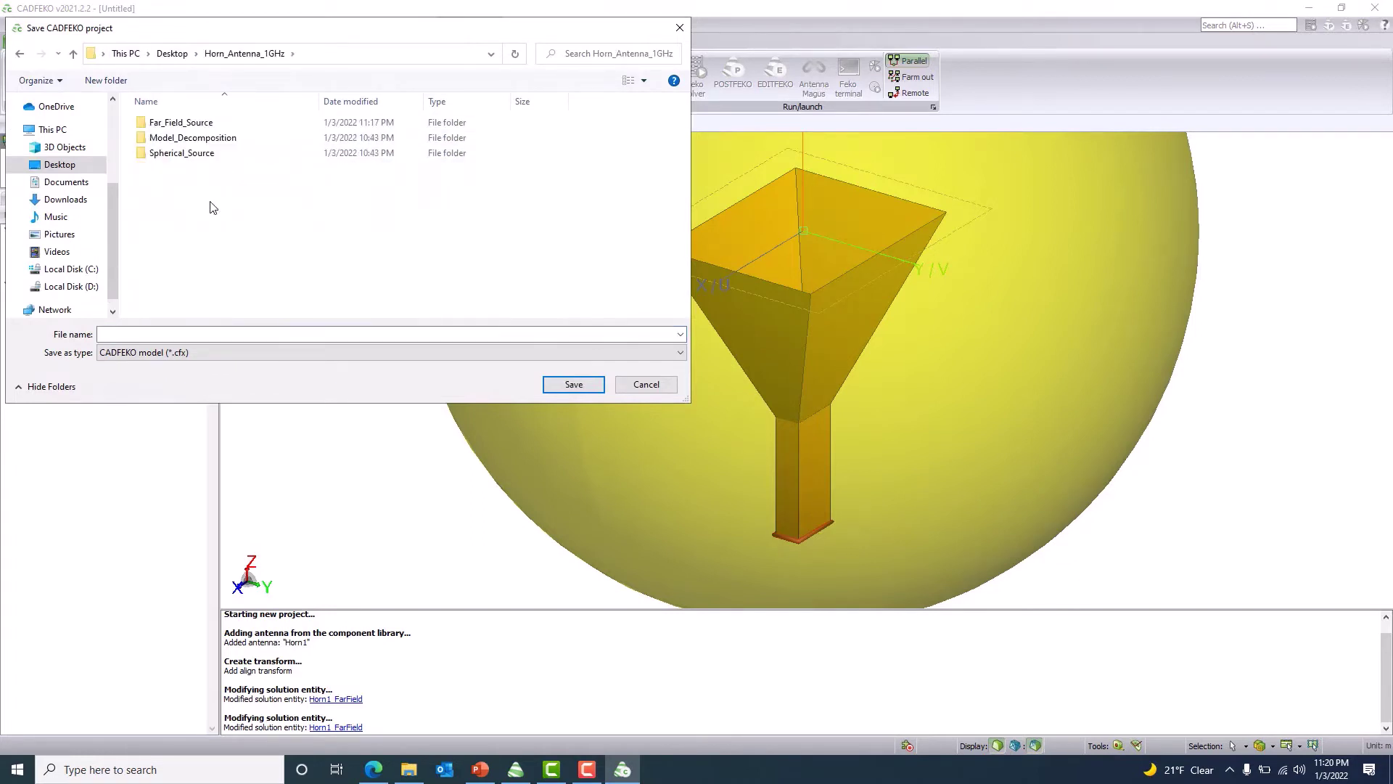
{"action": "double_click", "coordinate": [183, 154]}
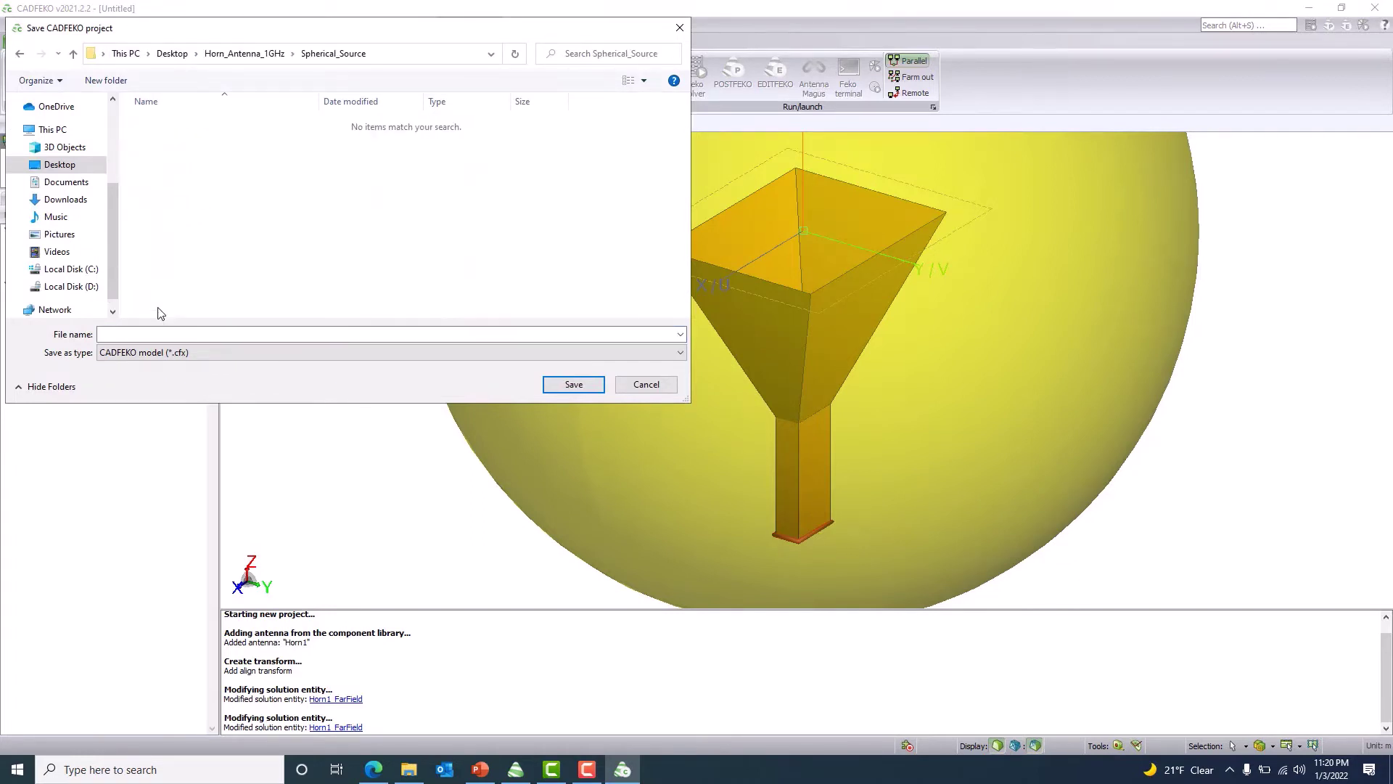
{"action": "left_click", "coordinate": [153, 332]}
{"action": "key", "text": "Return"}
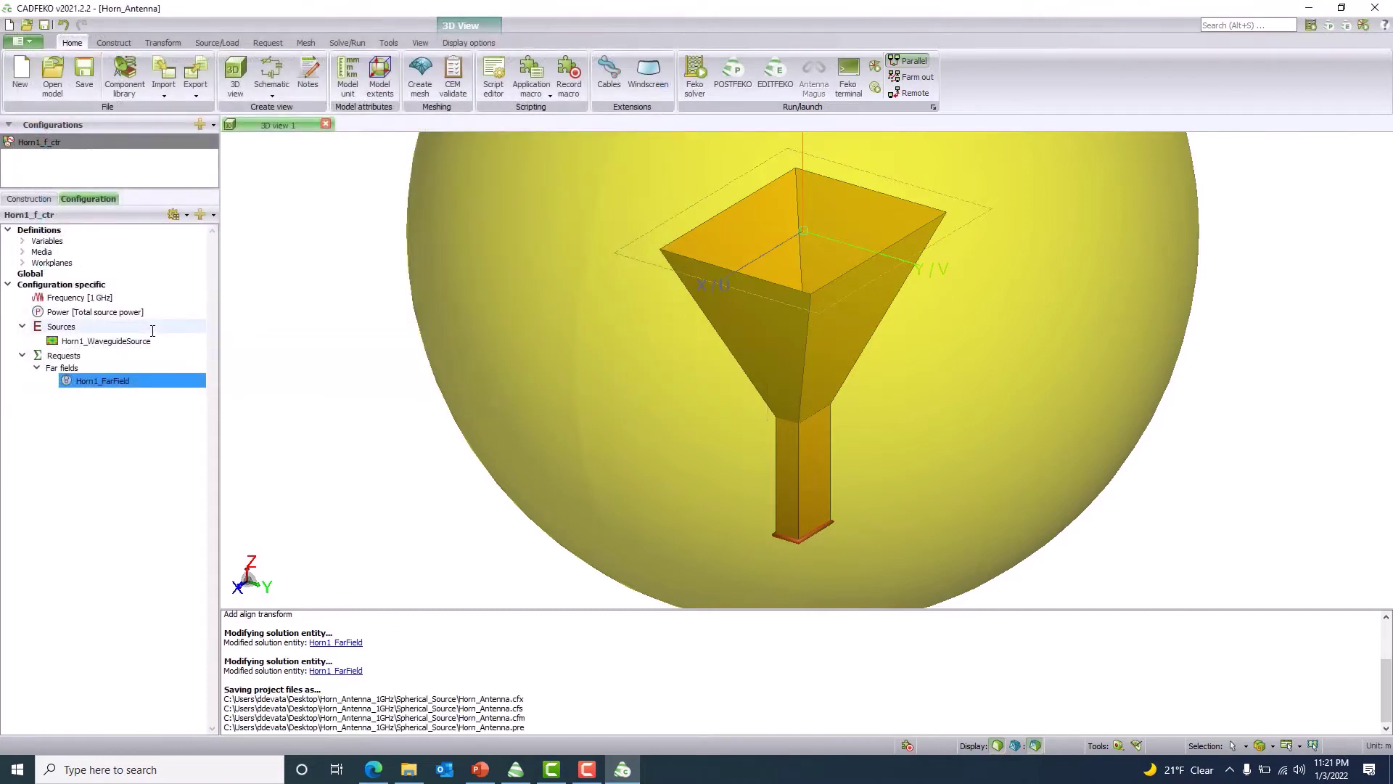
Step: Re-save the model and create a coarse mesh of Horn1
{"action": "left_click", "coordinate": [85, 75]}
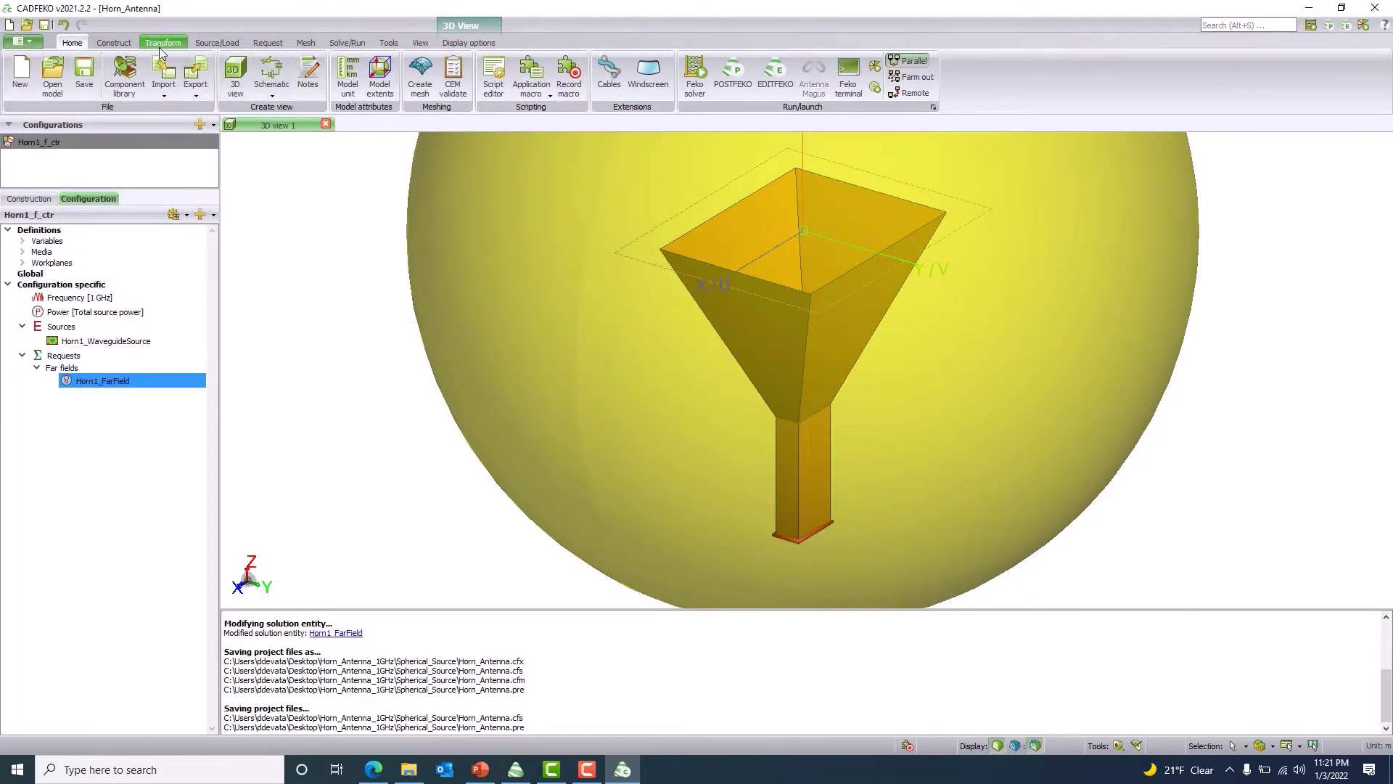
{"action": "left_click", "coordinate": [306, 42]}
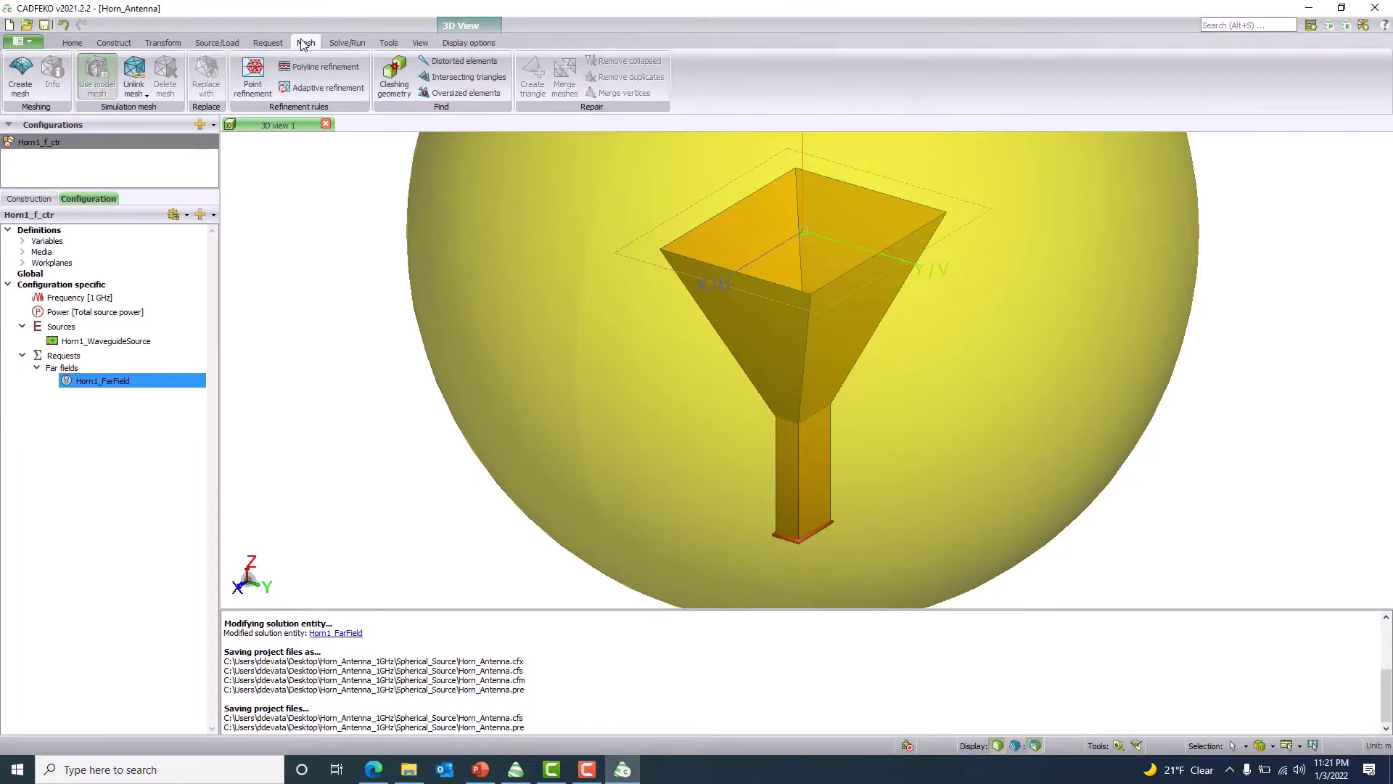
{"action": "left_click", "coordinate": [21, 72]}
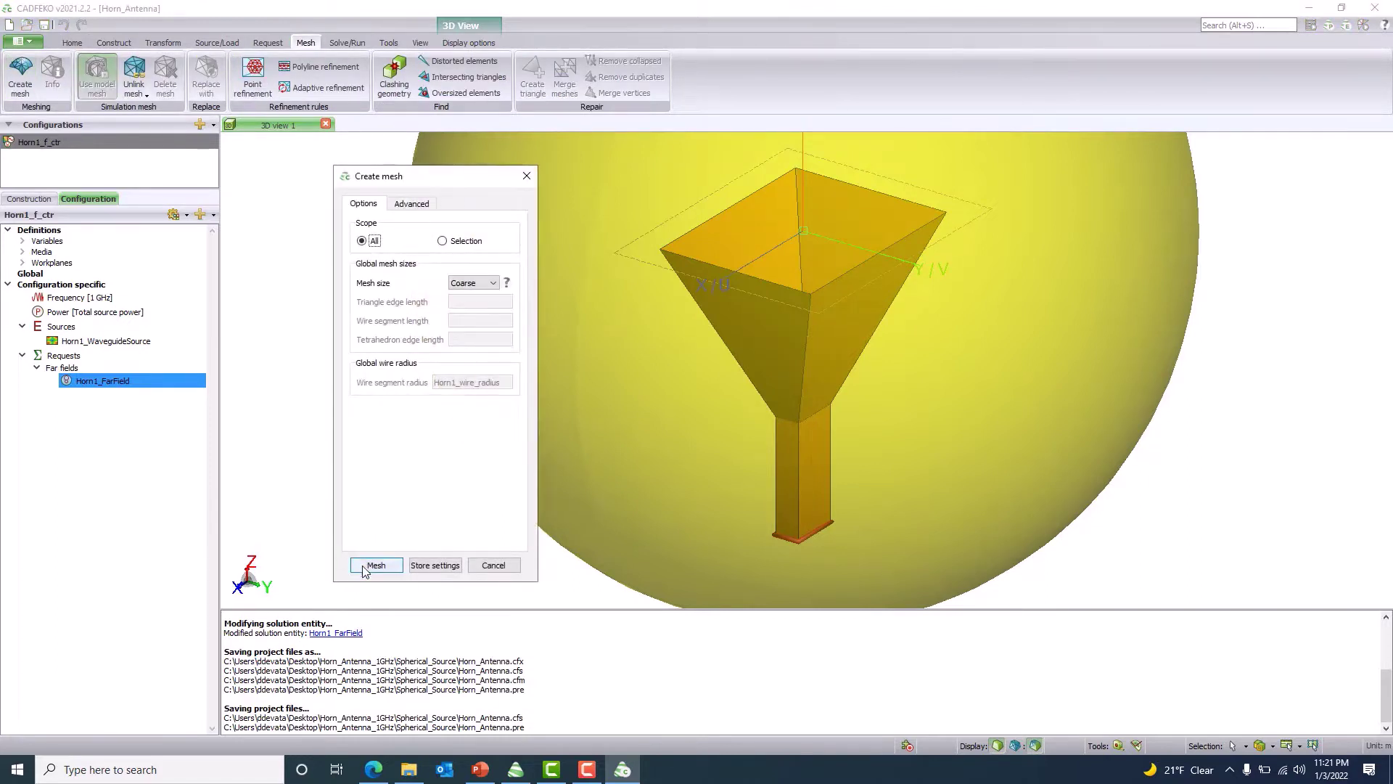
{"action": "left_click", "coordinate": [375, 564]}
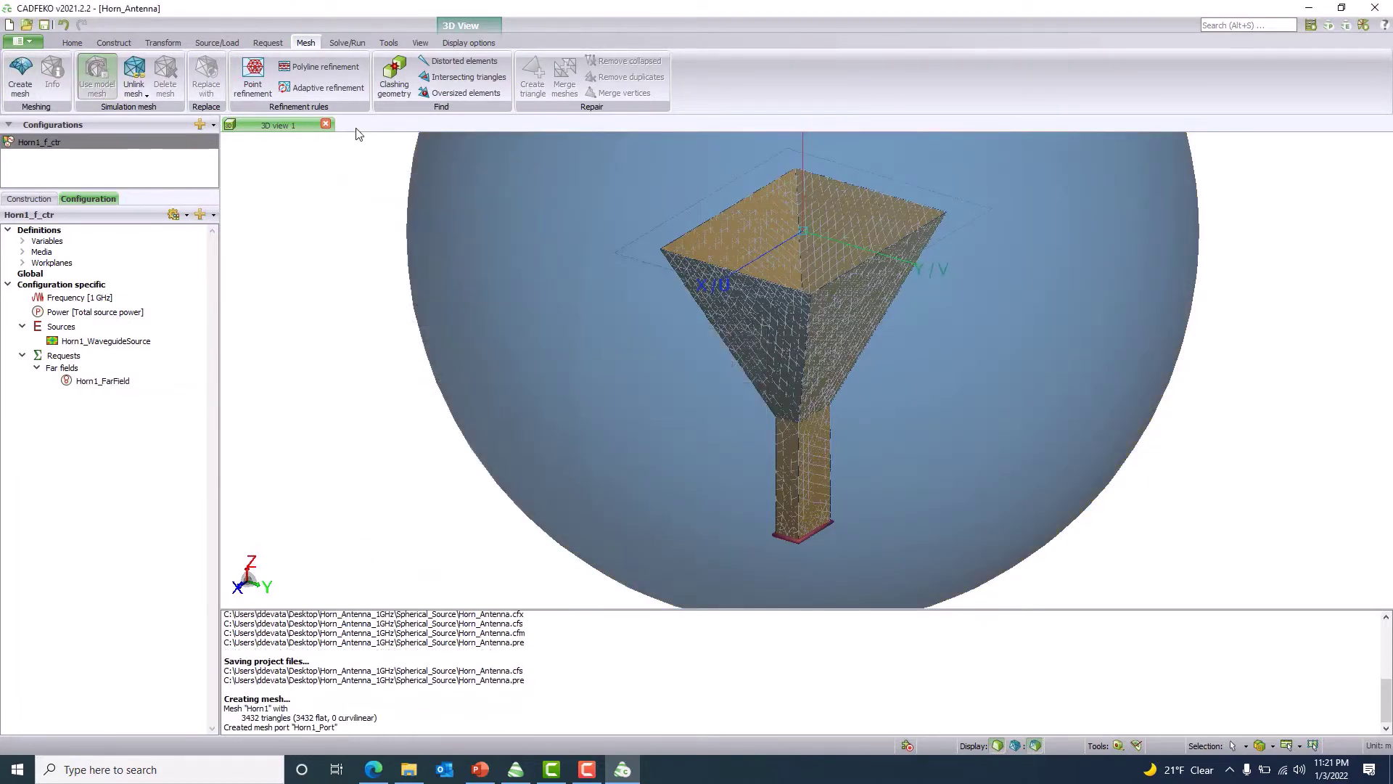
{"action": "left_click", "coordinate": [348, 43]}
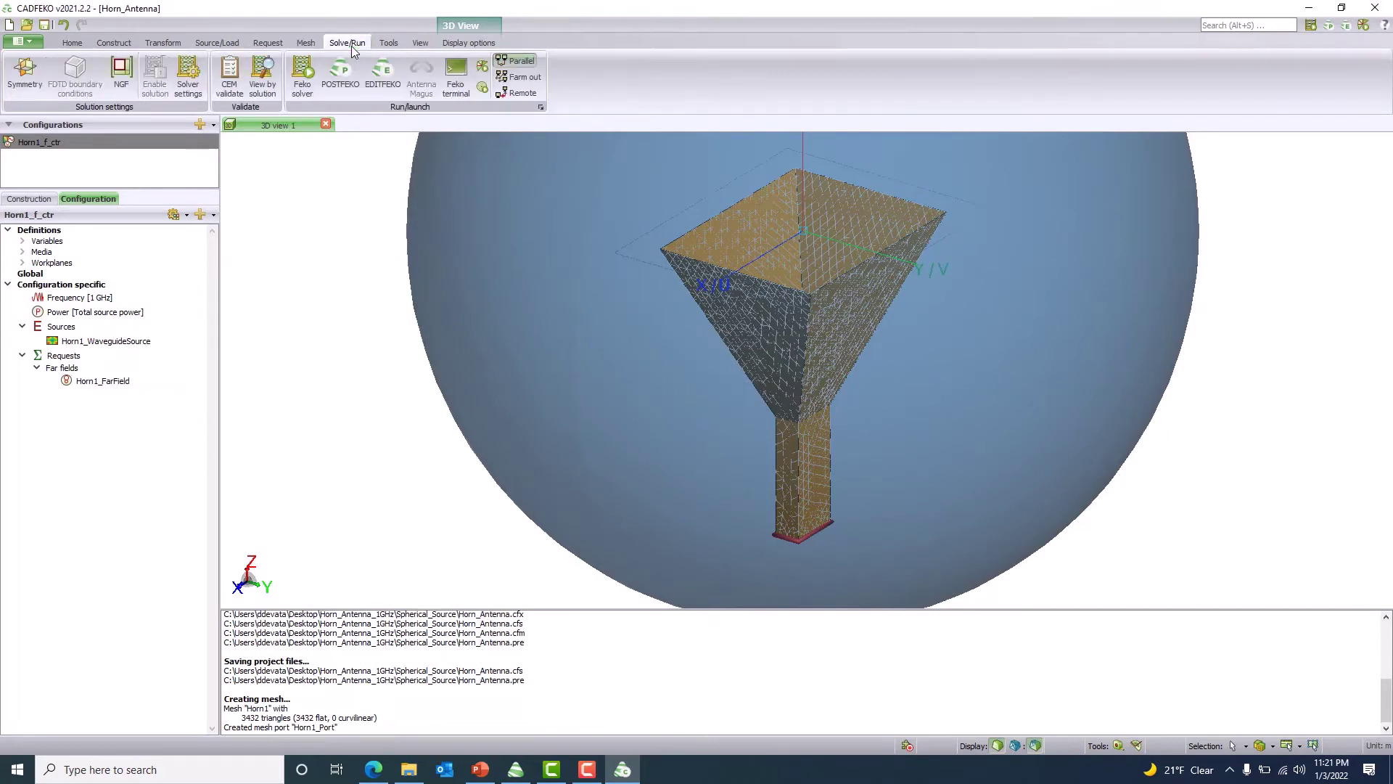
Step: Save and run the Feko solver on Horn_Antenna until it finishes
{"action": "left_click", "coordinate": [303, 89]}
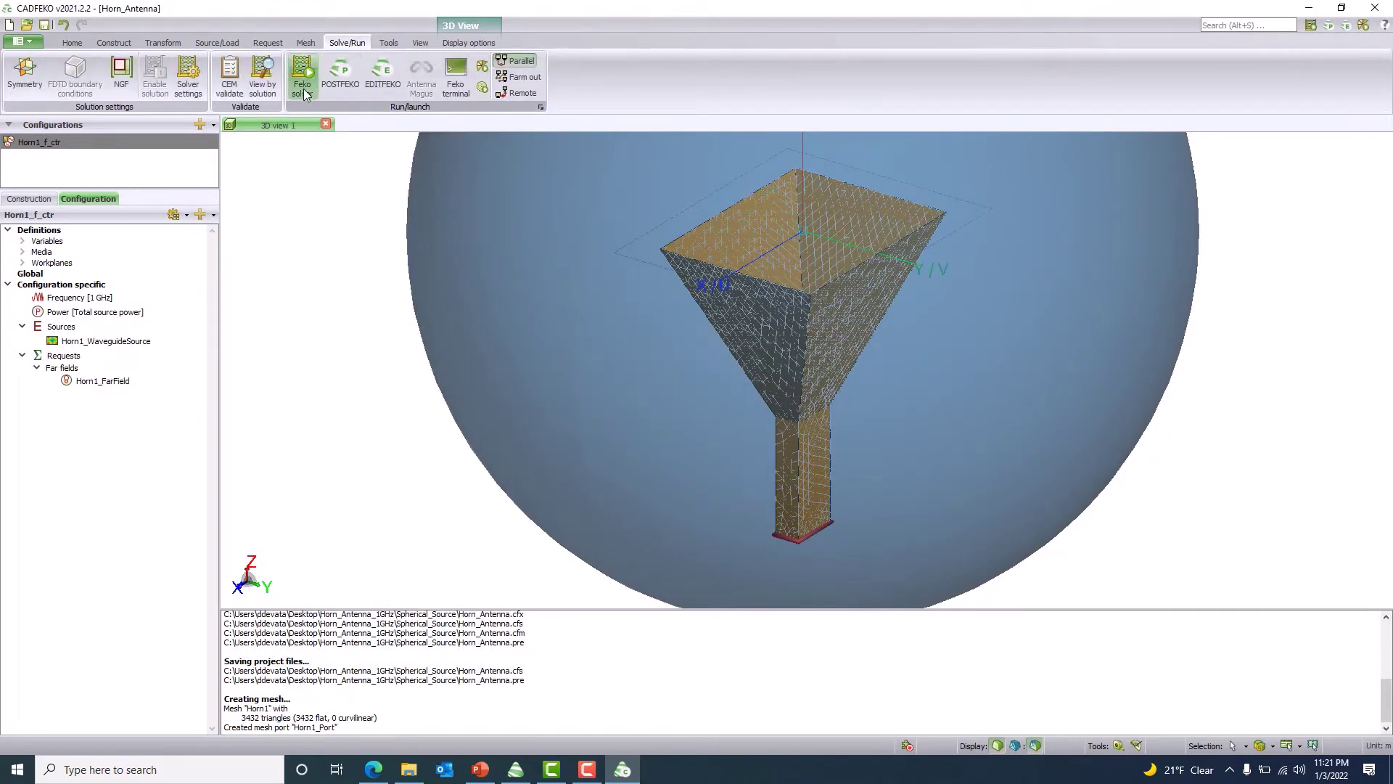
{"action": "left_click", "coordinate": [688, 402]}
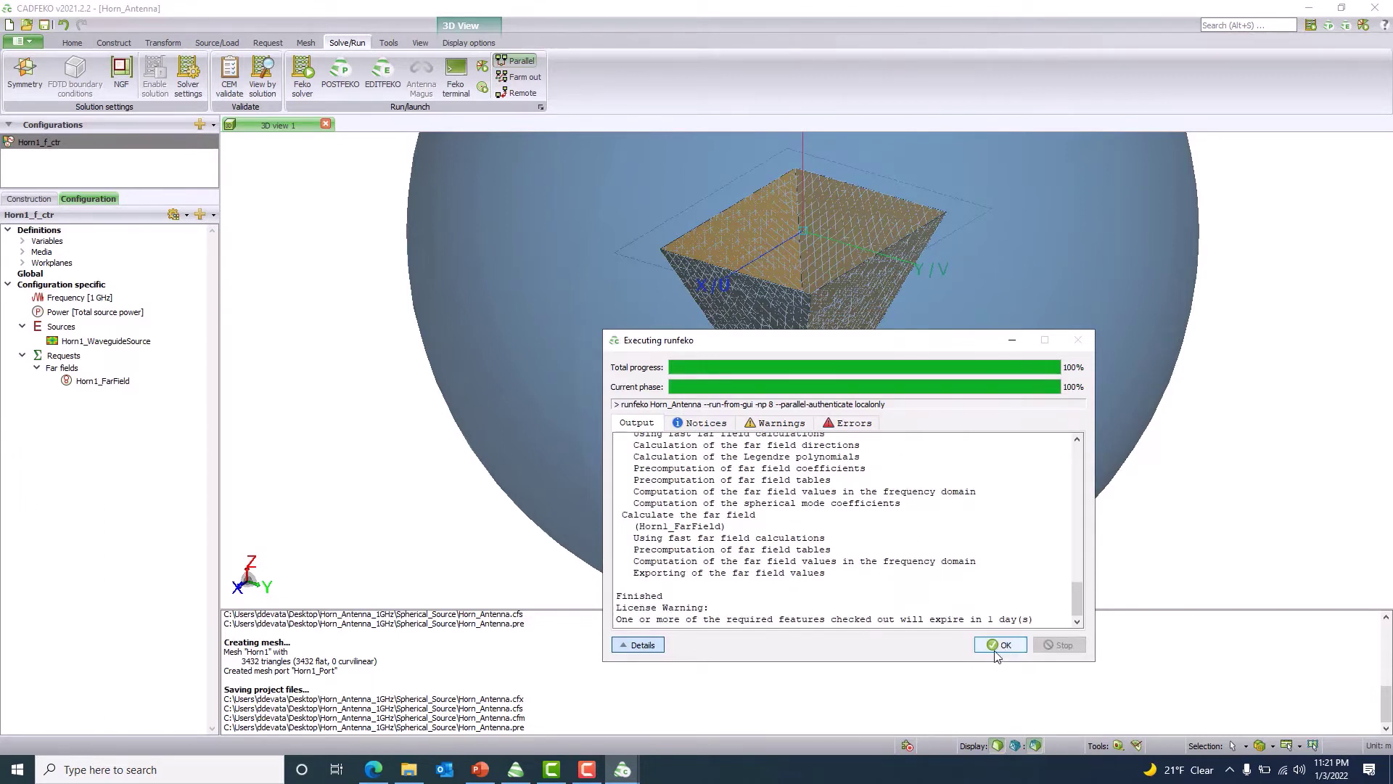
{"action": "left_click", "coordinate": [1000, 645]}
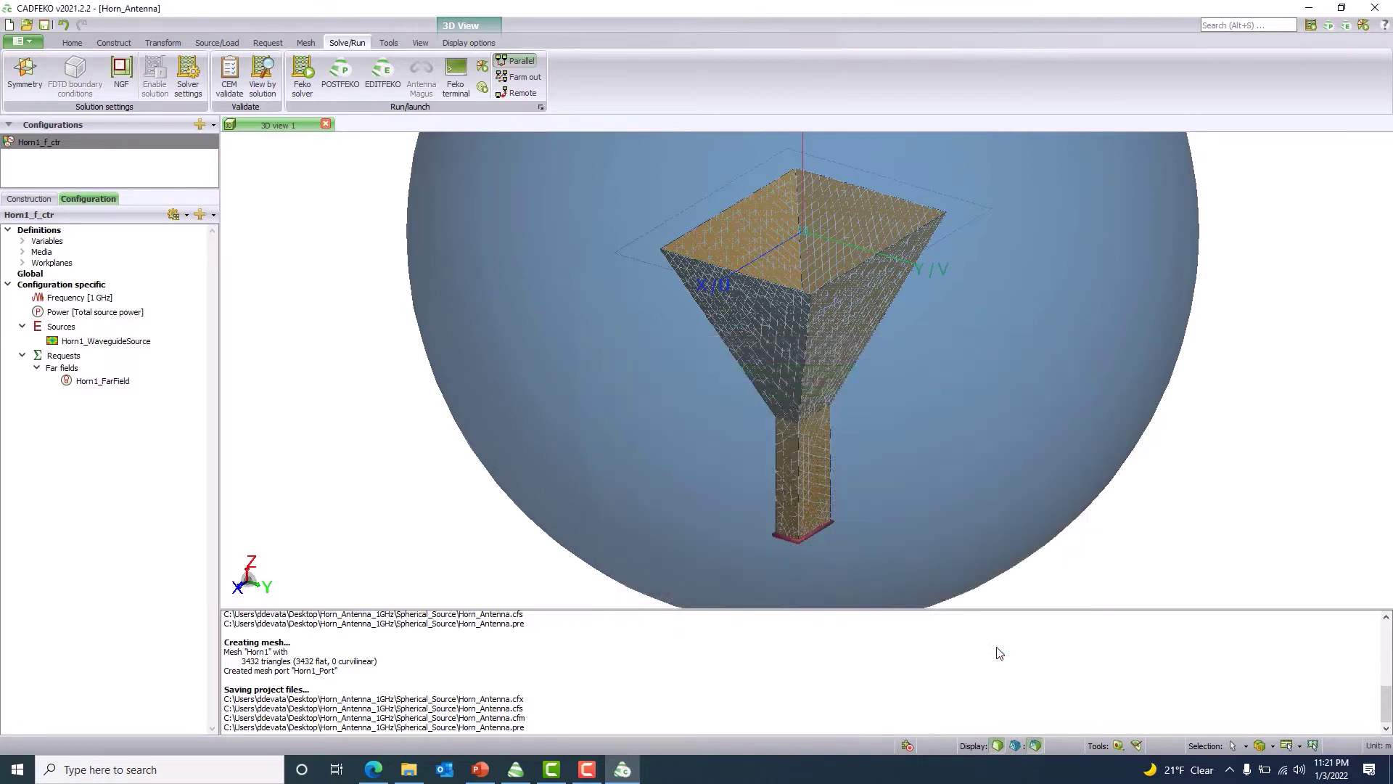
Step: Check Spherical_Source in File Explorer for Horn_Antenna_Horn1_FarField.sph, then minimize Explorer
{"action": "left_click", "coordinate": [416, 772]}
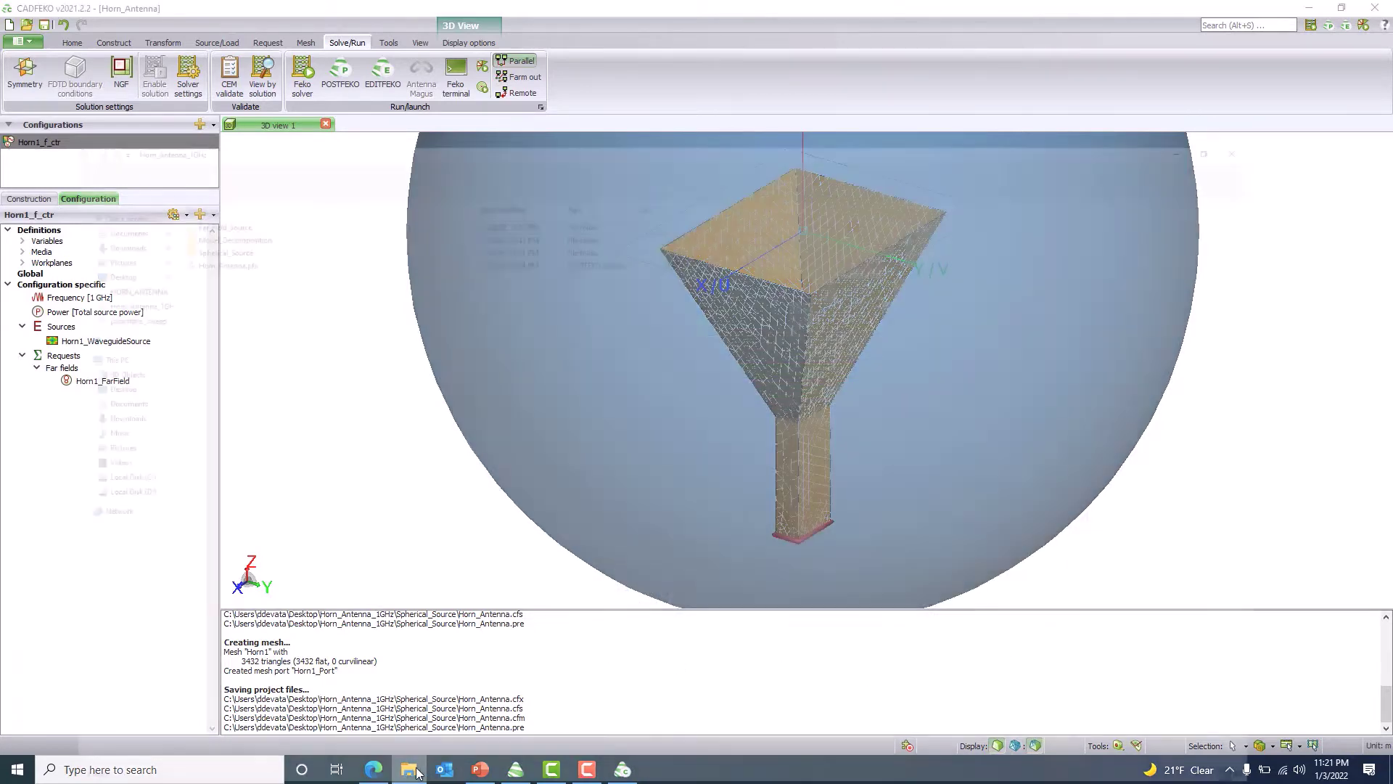
{"action": "double_click", "coordinate": [219, 127]}
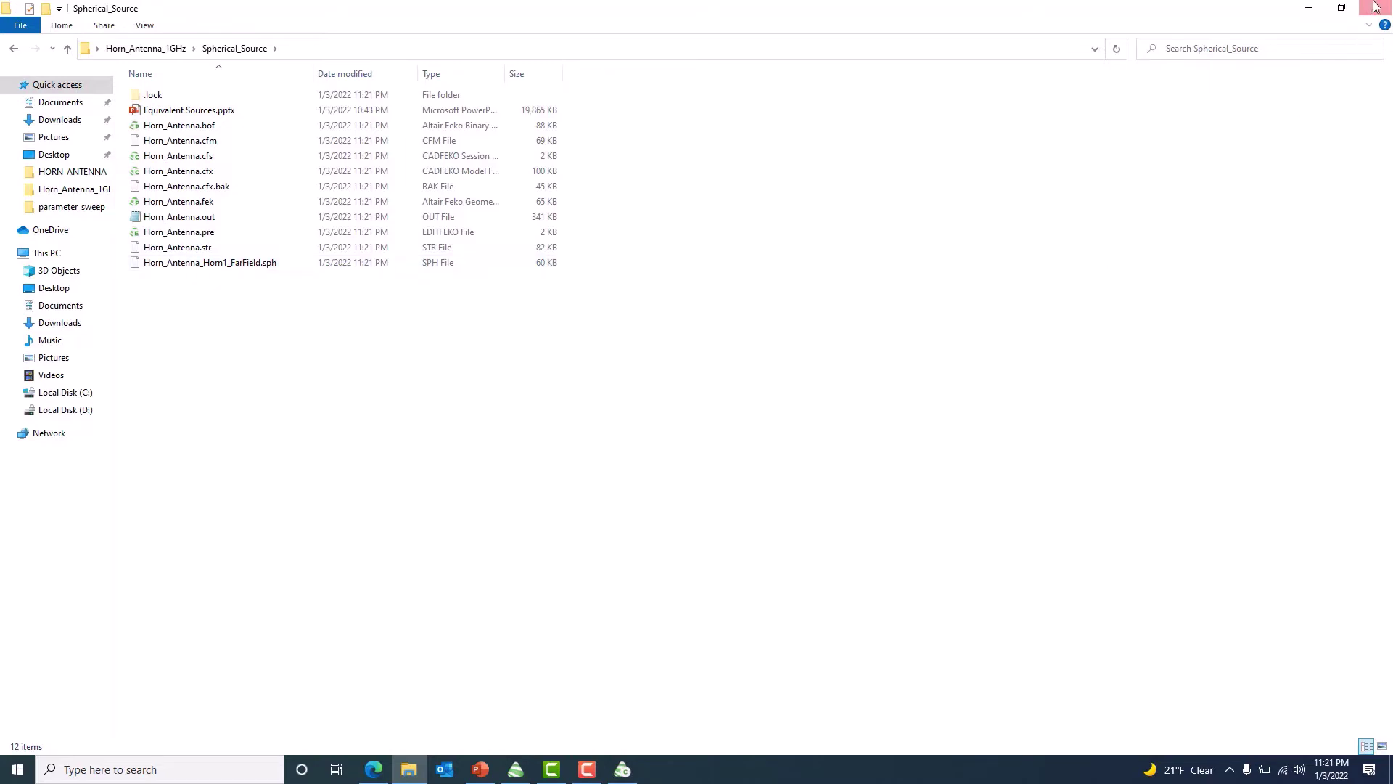
{"action": "left_click", "coordinate": [1309, 8]}
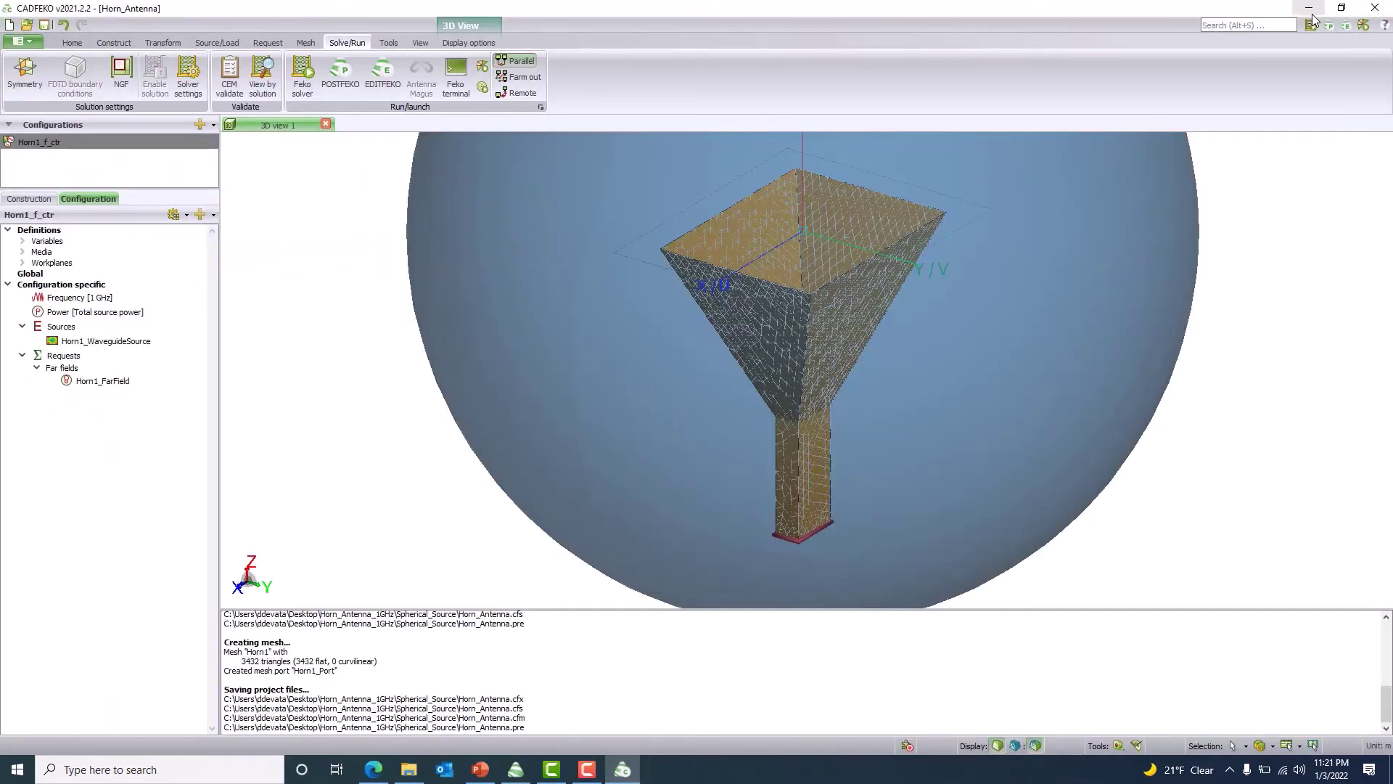
Step: Open the results in POSTFEKO and plot the Horn1_FarField total gain in dB
{"action": "left_click", "coordinate": [346, 86]}
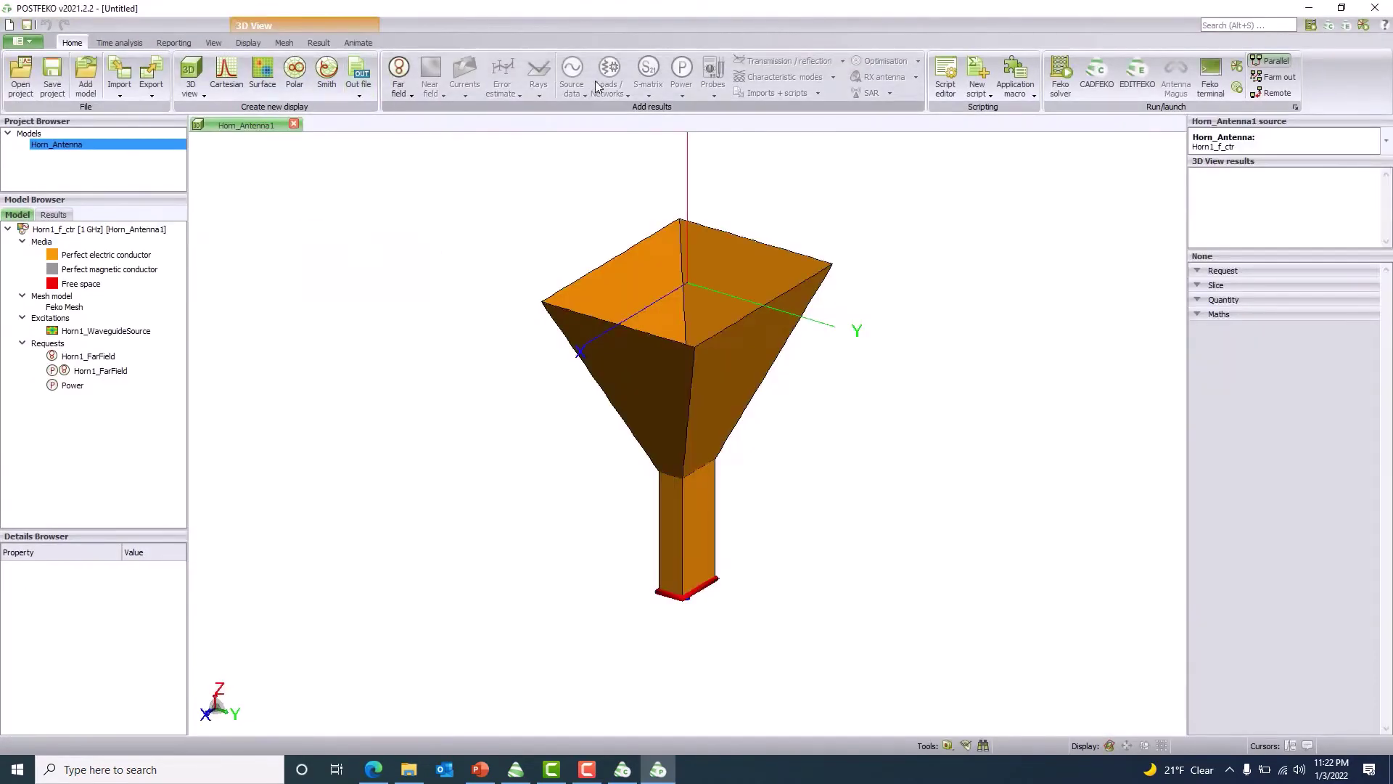
{"action": "left_click", "coordinate": [403, 87]}
{"action": "left_click", "coordinate": [405, 138]}
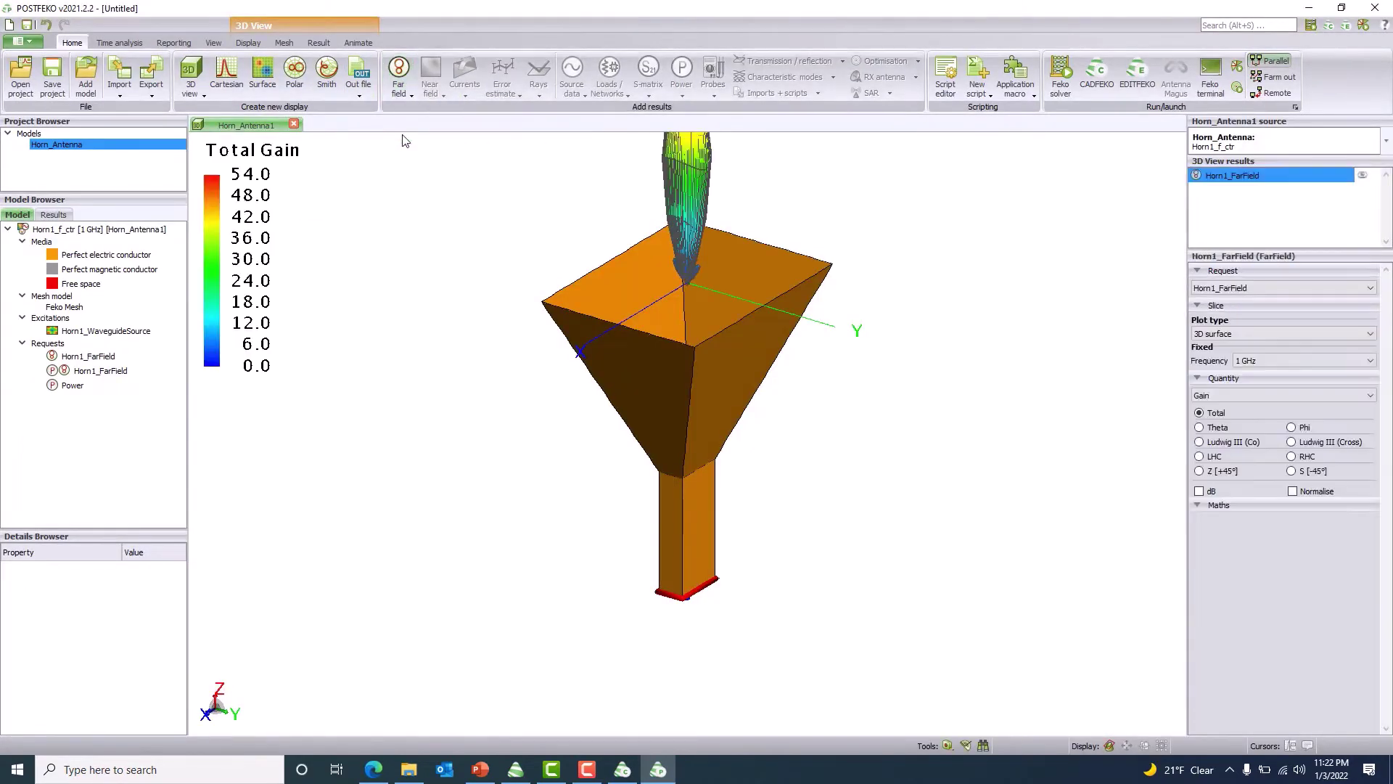
{"action": "left_click", "coordinate": [1199, 491]}
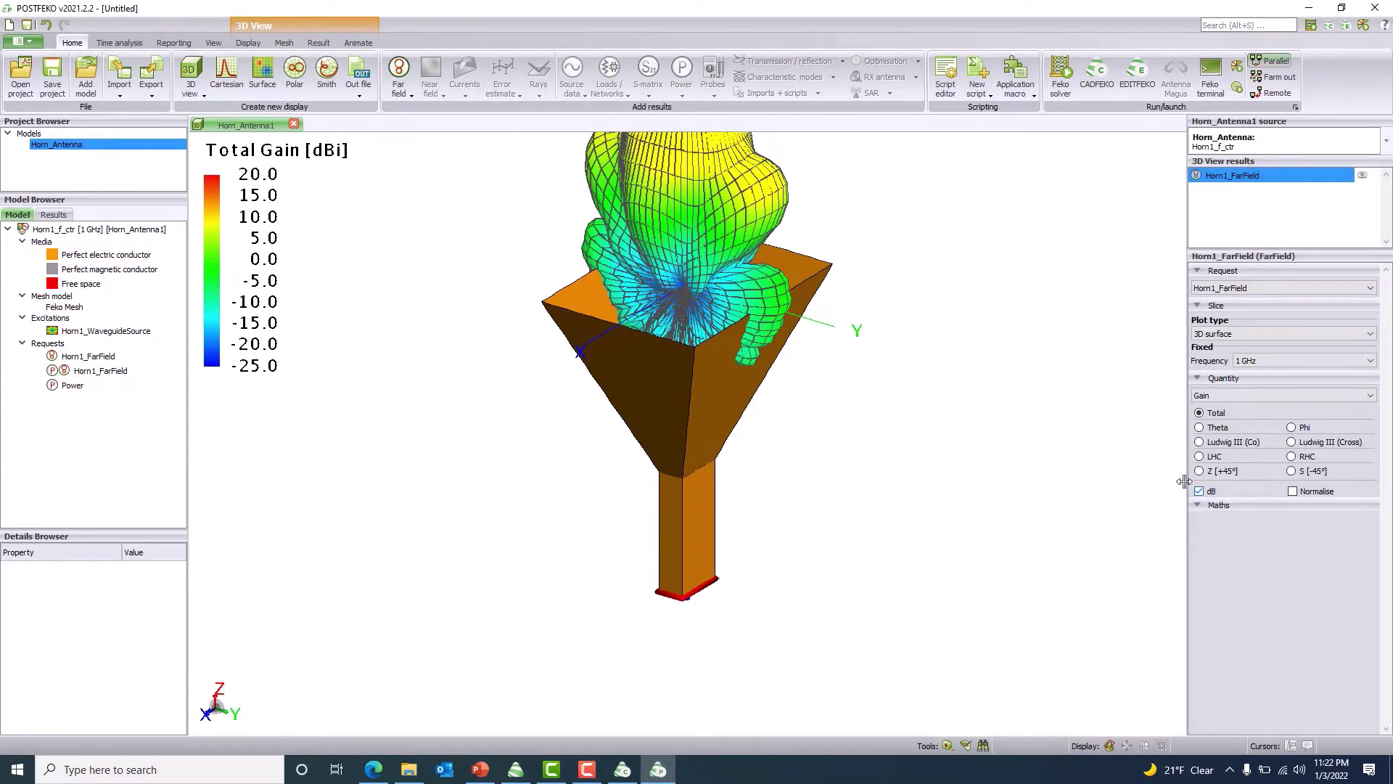
Step: Hide the gain surface's grid lines and set its opacity to 60 %
{"action": "left_click", "coordinate": [218, 44]}
{"action": "left_click", "coordinate": [159, 72]}
{"action": "left_click_drag", "start_coordinate": [639, 338], "coordinate": [514, 430]}
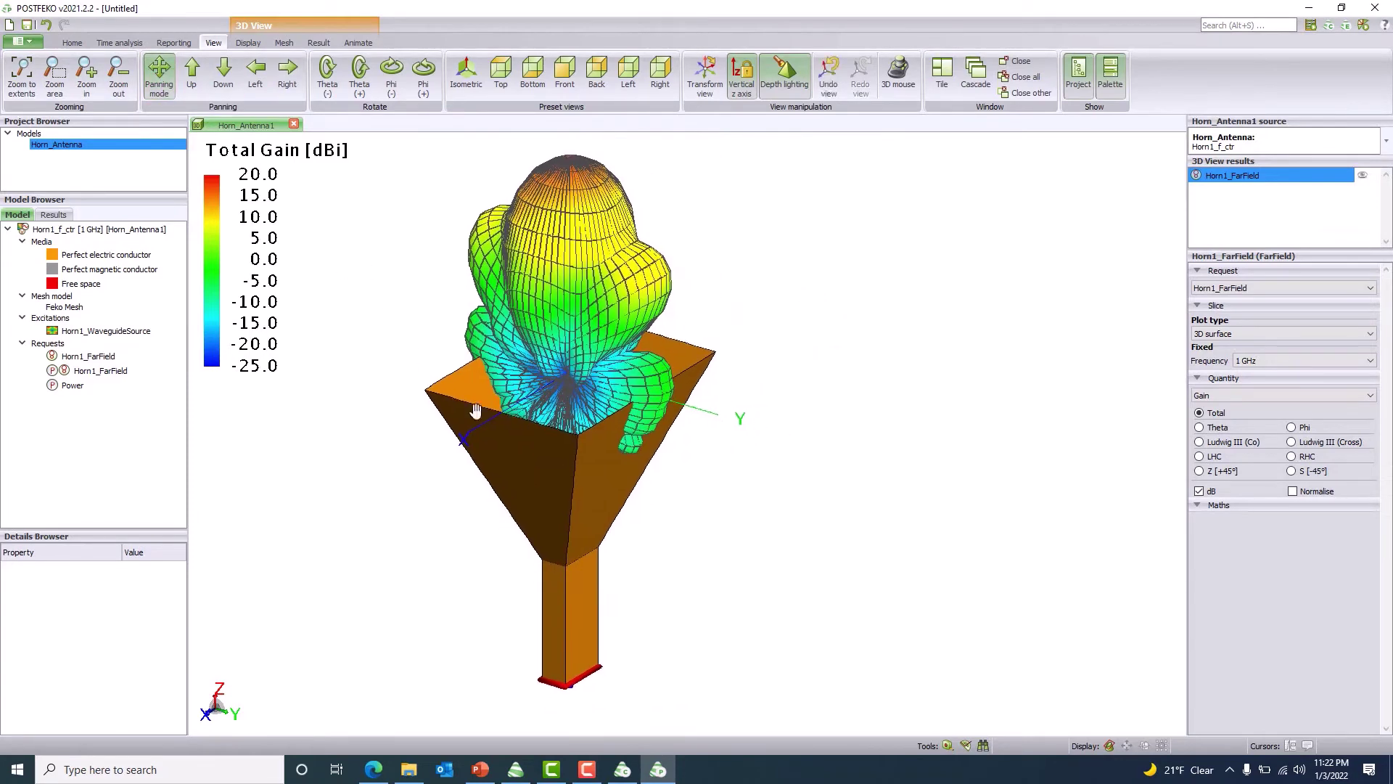
{"action": "left_click", "coordinate": [169, 85]}
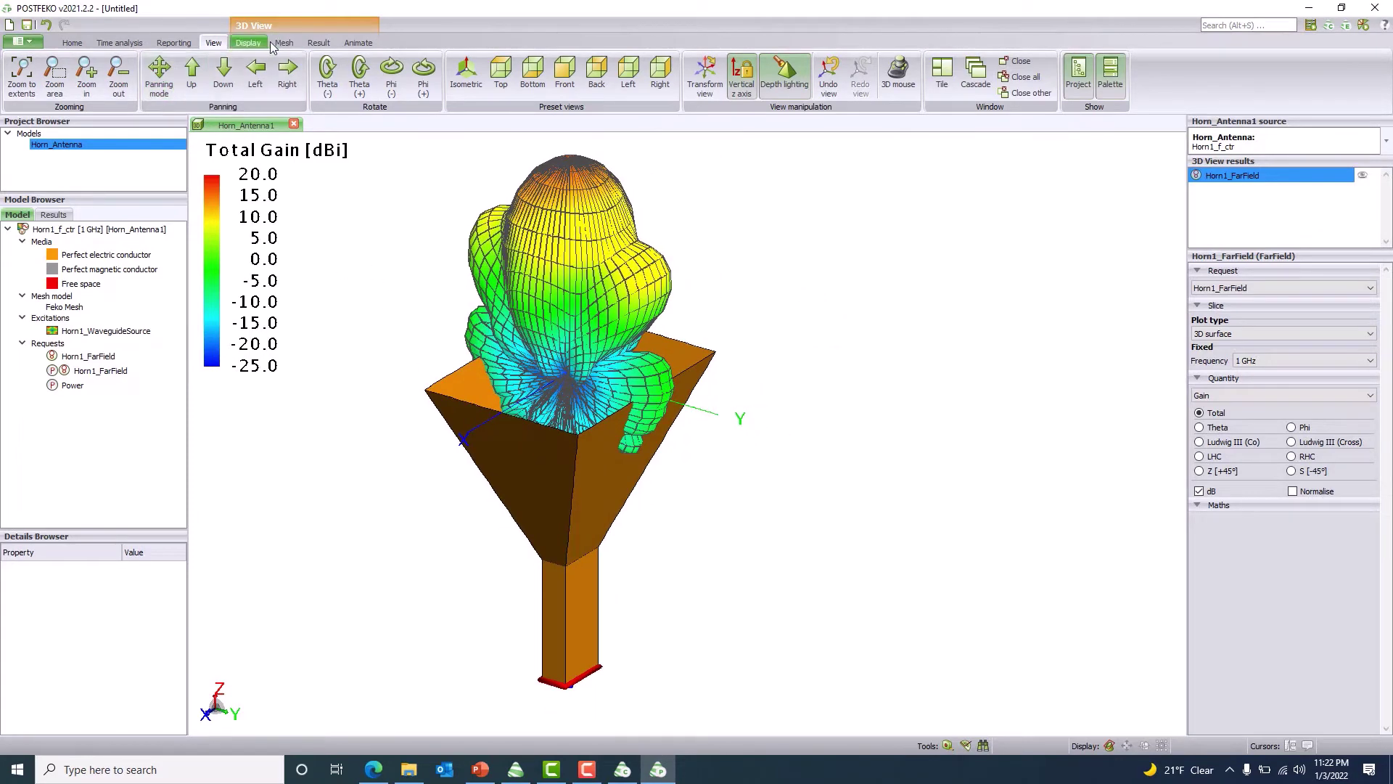
{"action": "left_click", "coordinate": [319, 43]}
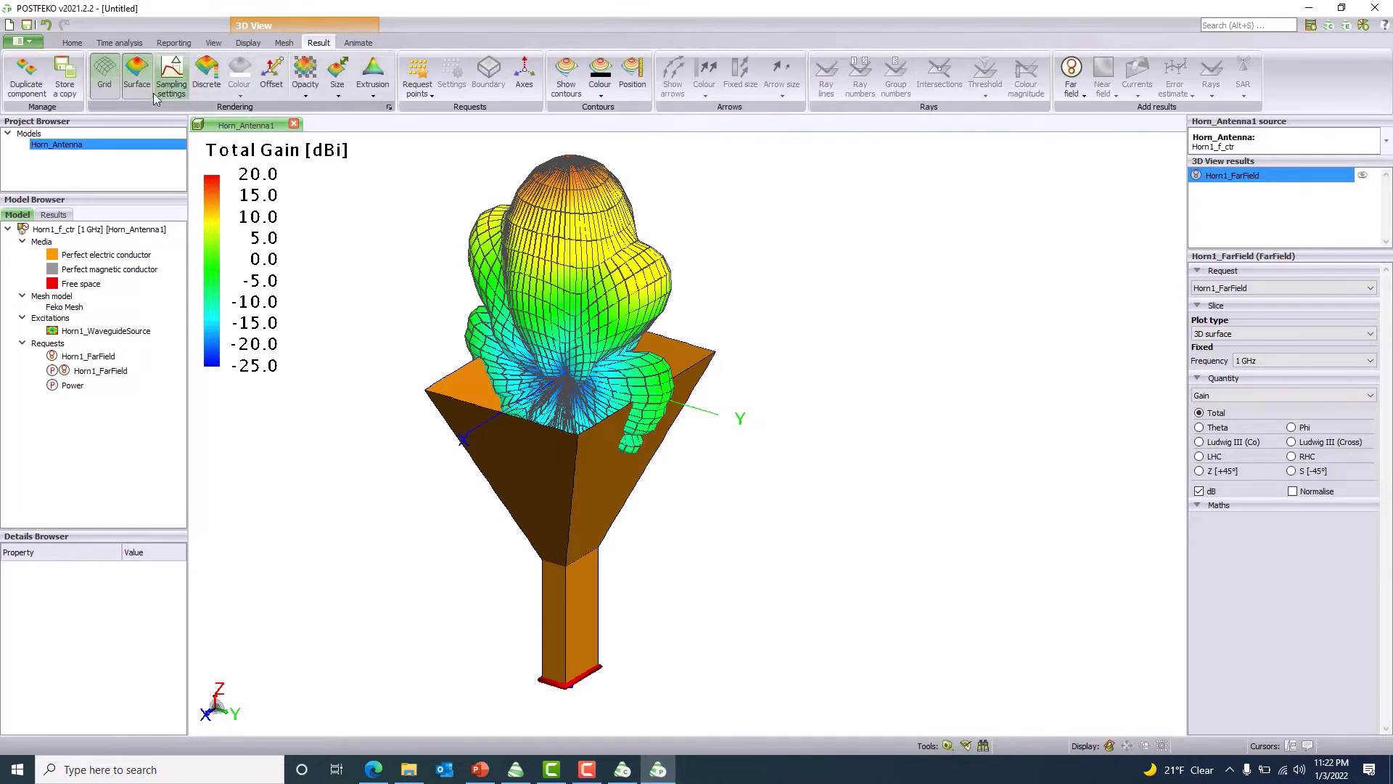
{"action": "left_click", "coordinate": [103, 87]}
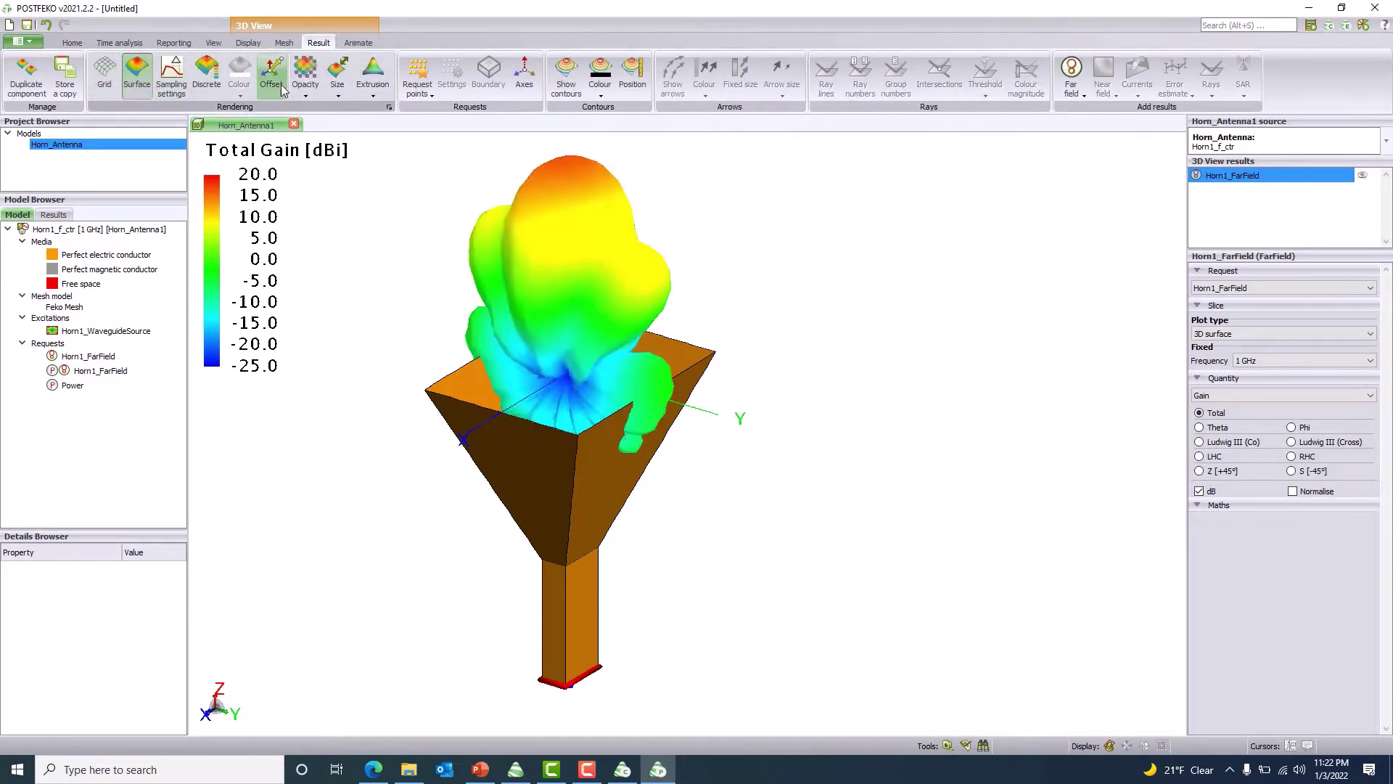
{"action": "left_click", "coordinate": [305, 79]}
{"action": "left_click", "coordinate": [305, 156]}
Step: Save the POSTFEKO session as Horn_Antenna.pfs
{"action": "left_click_drag", "start_coordinate": [580, 443], "coordinate": [691, 403]}
{"action": "left_click", "coordinate": [27, 24]}
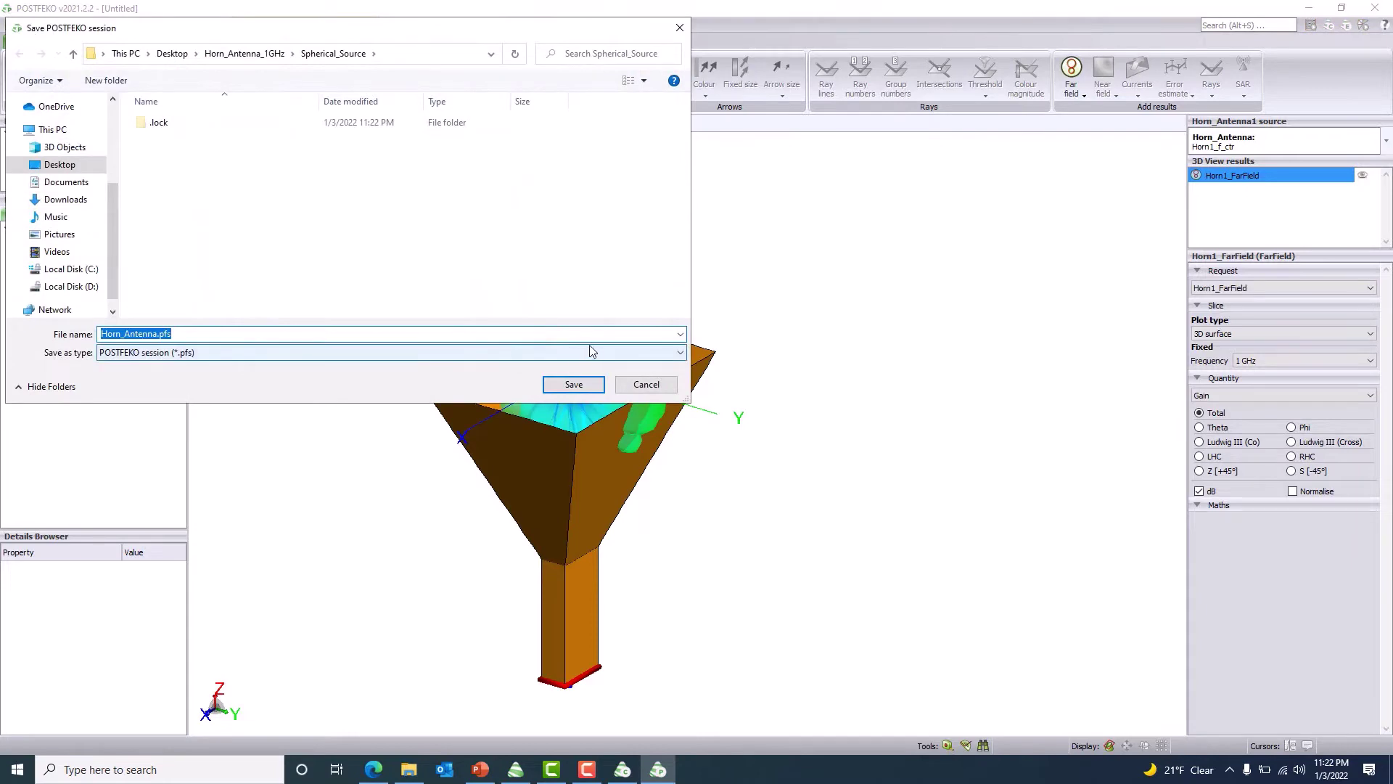
{"action": "left_click", "coordinate": [575, 387]}
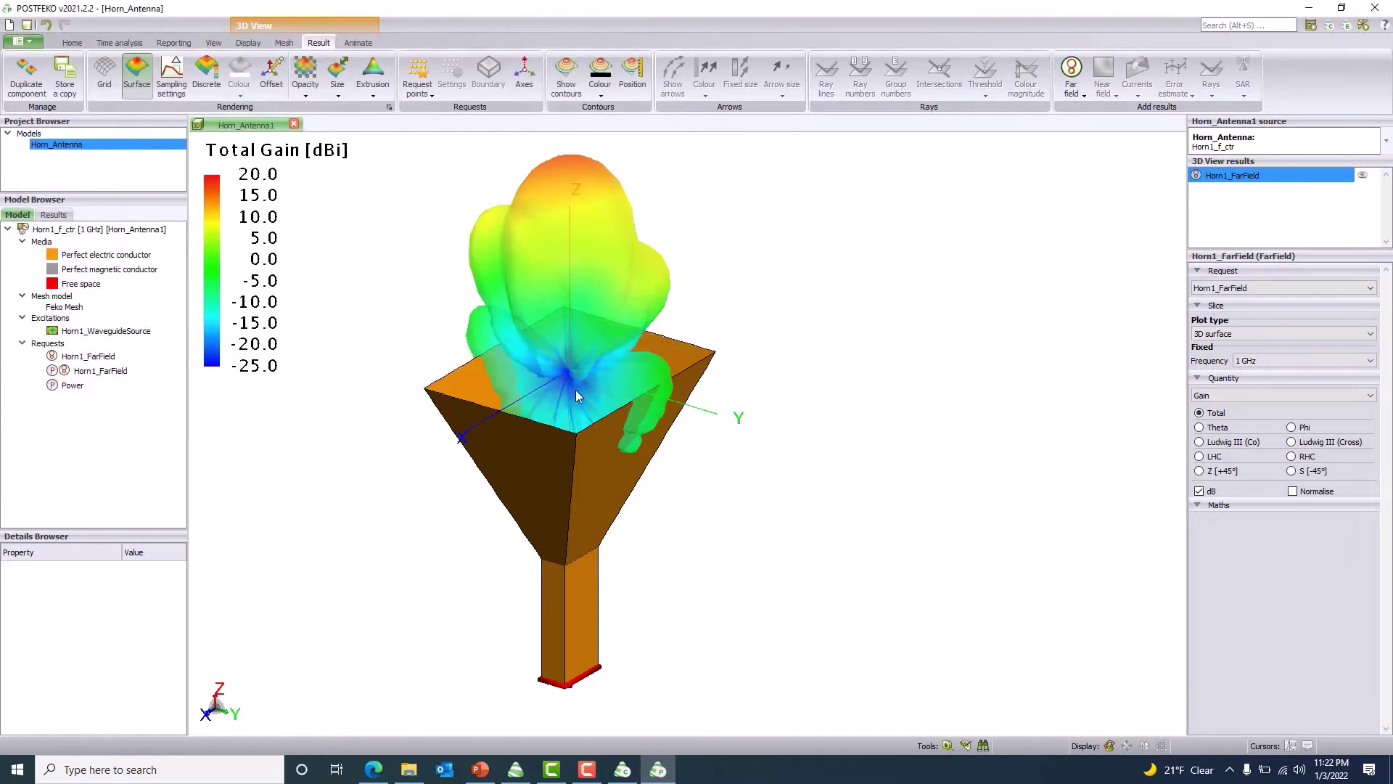
Step: Minimize POSTFEKO and CADFEKO, confirm Horn_Antenna.pfs is in Spherical_Source, then minimize Explorer
{"action": "left_click", "coordinate": [1310, 10]}
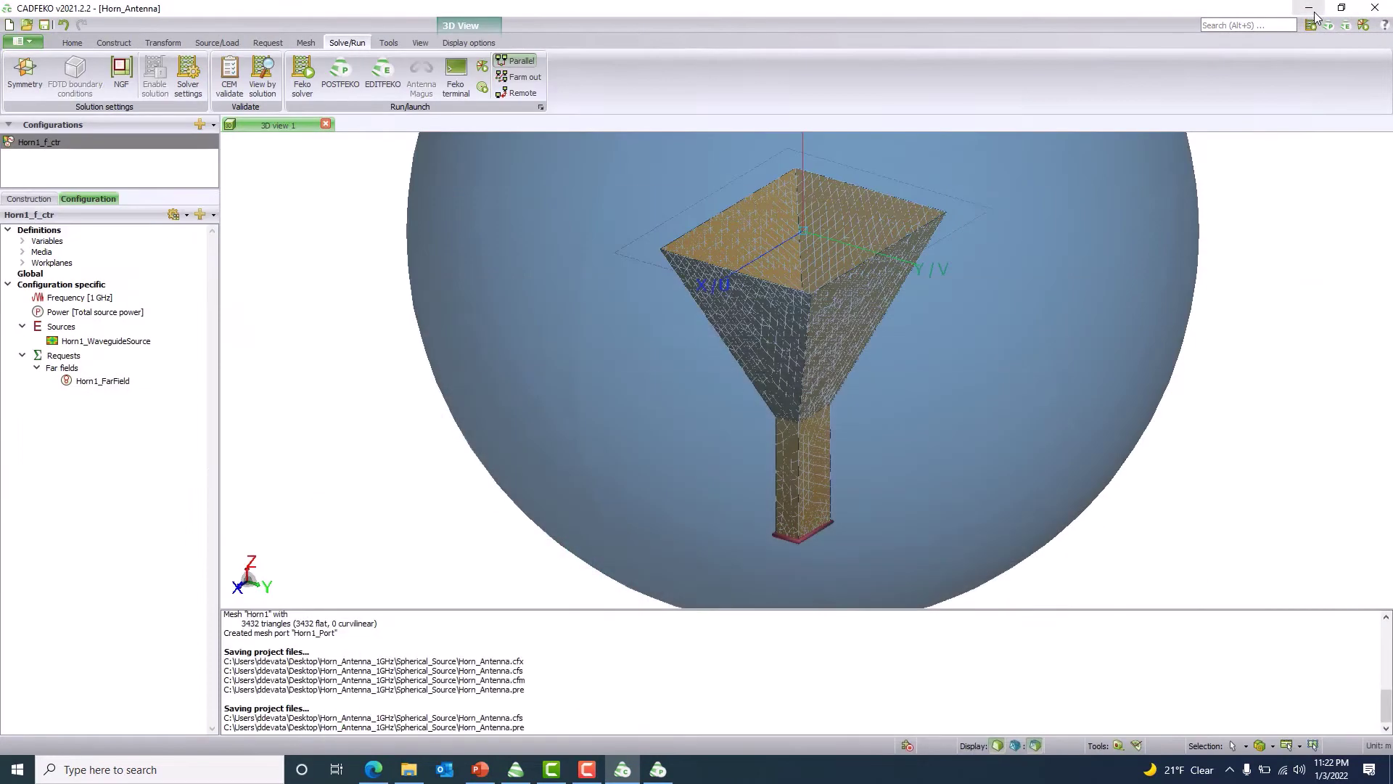
{"action": "left_click", "coordinate": [1312, 10]}
{"action": "left_click", "coordinate": [409, 769]}
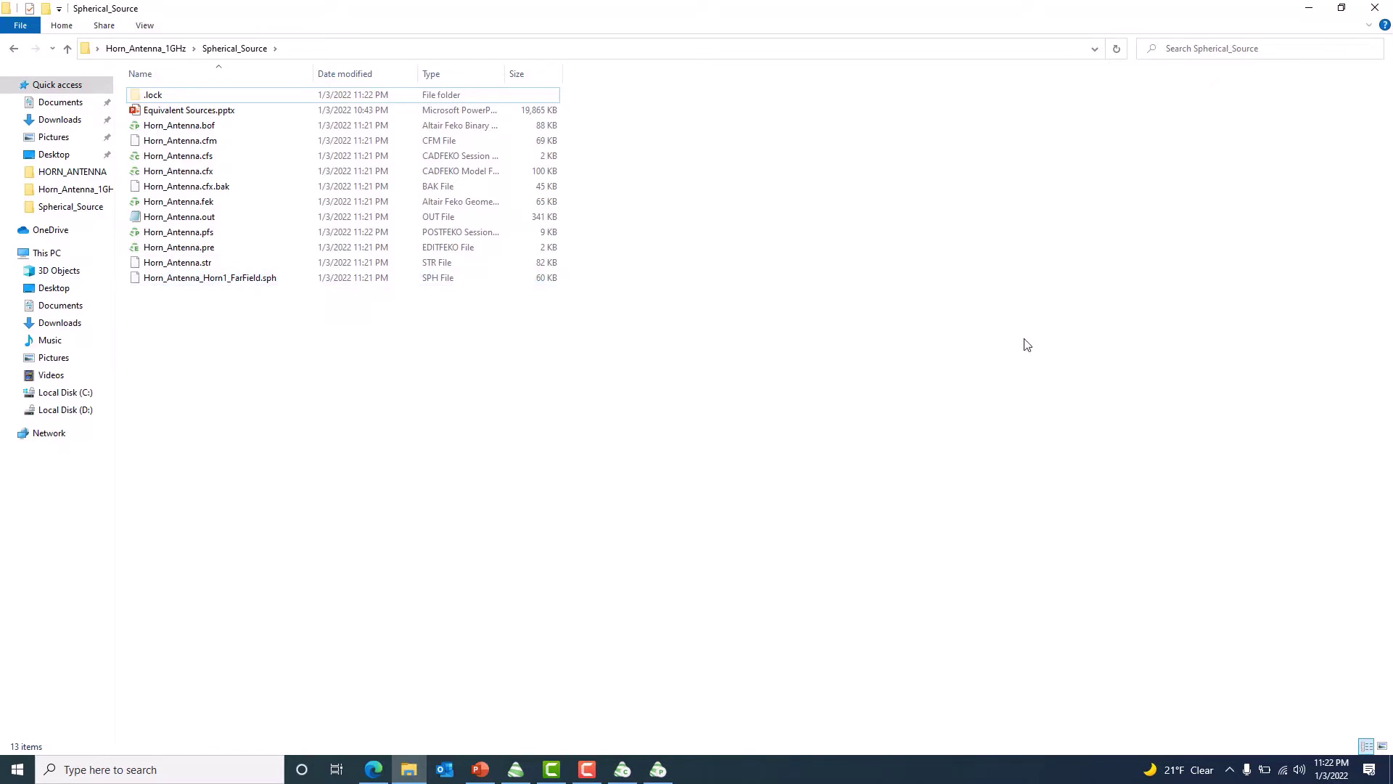
{"action": "left_click", "coordinate": [1316, 9]}
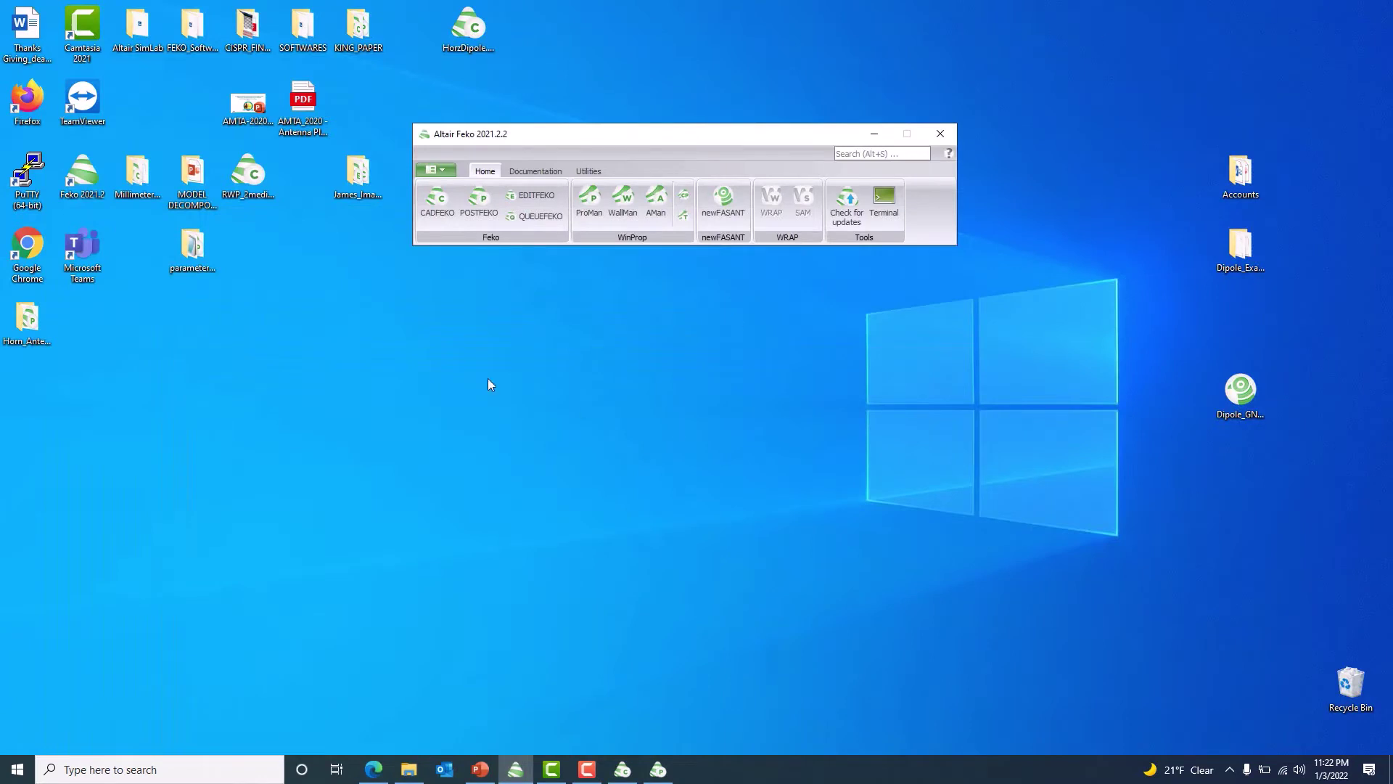
Step: Launch CADFEKO from the Feko launcher and create a new, empty untitled model
{"action": "left_click", "coordinate": [435, 204]}
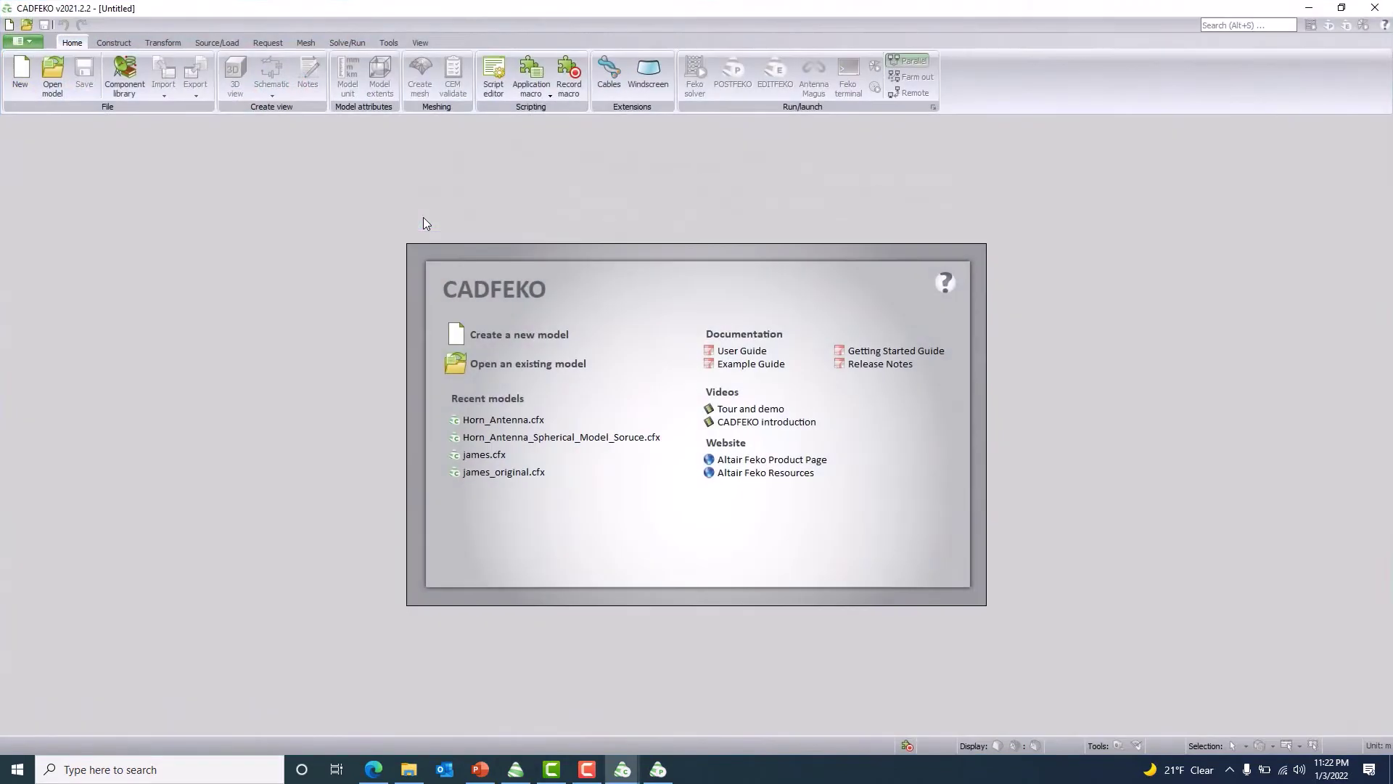
{"action": "left_click", "coordinate": [495, 335]}
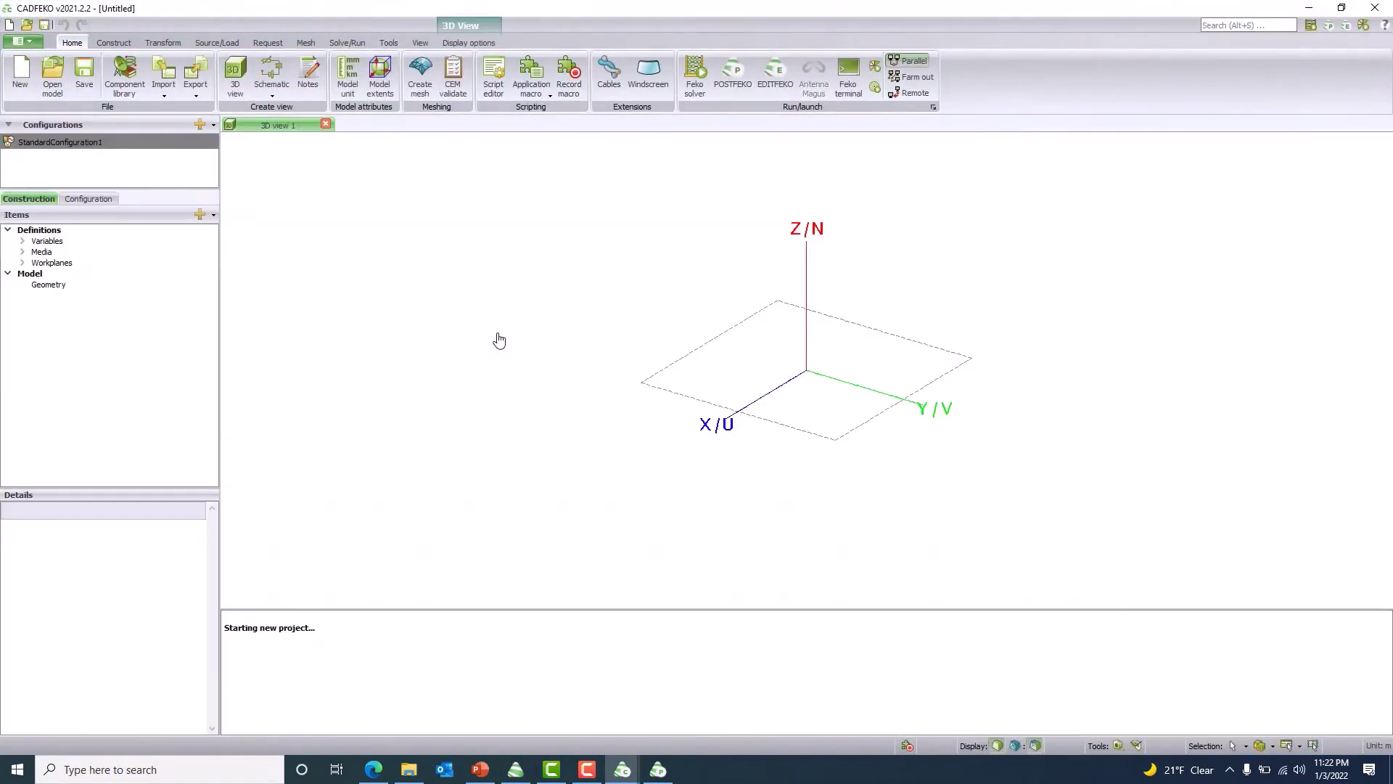
{"action": "left_click", "coordinate": [127, 48]}
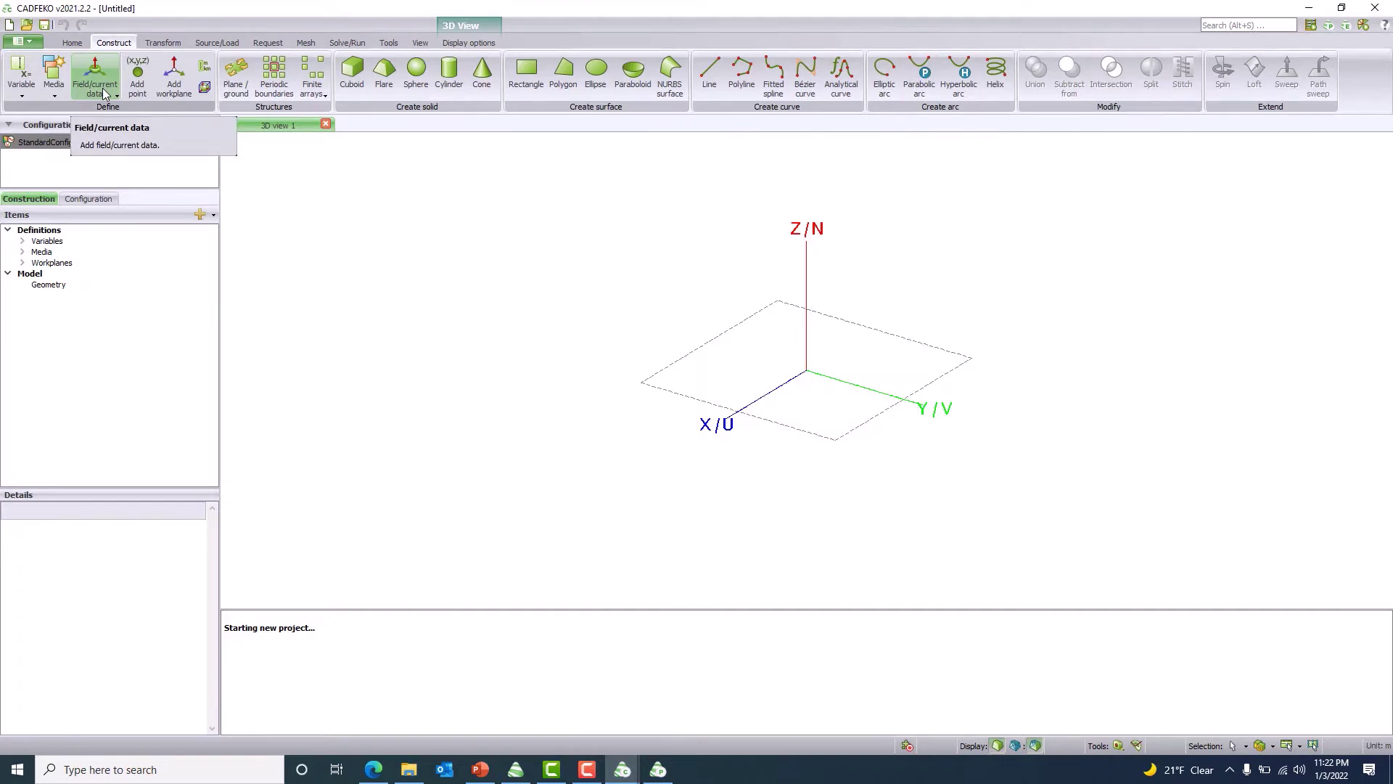
Step: Import Horn_Antenna_Horn1_FarField.sph as spherical modes field data SphericalModesData1, keeping all blocks
{"action": "left_click", "coordinate": [102, 88]}
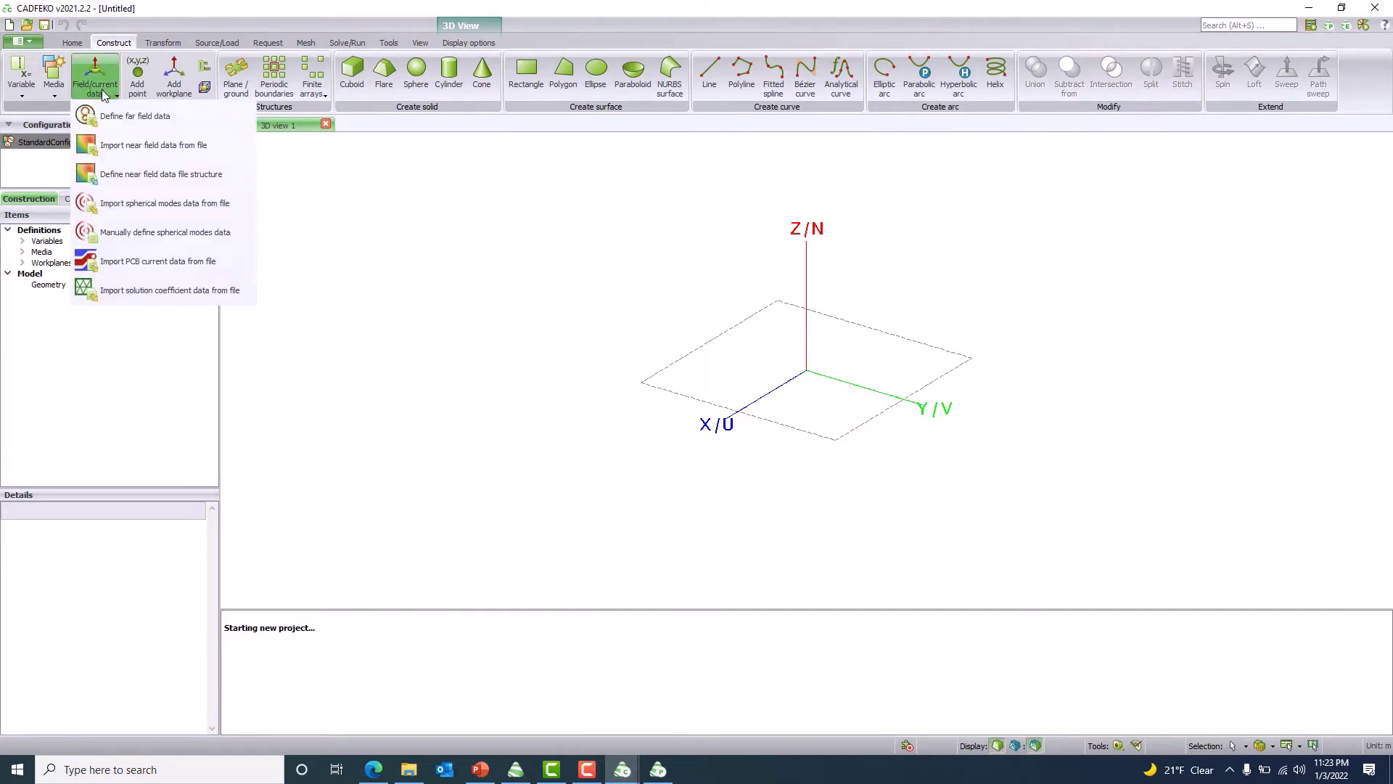
{"action": "left_click", "coordinate": [137, 206]}
{"action": "left_click", "coordinate": [553, 240]}
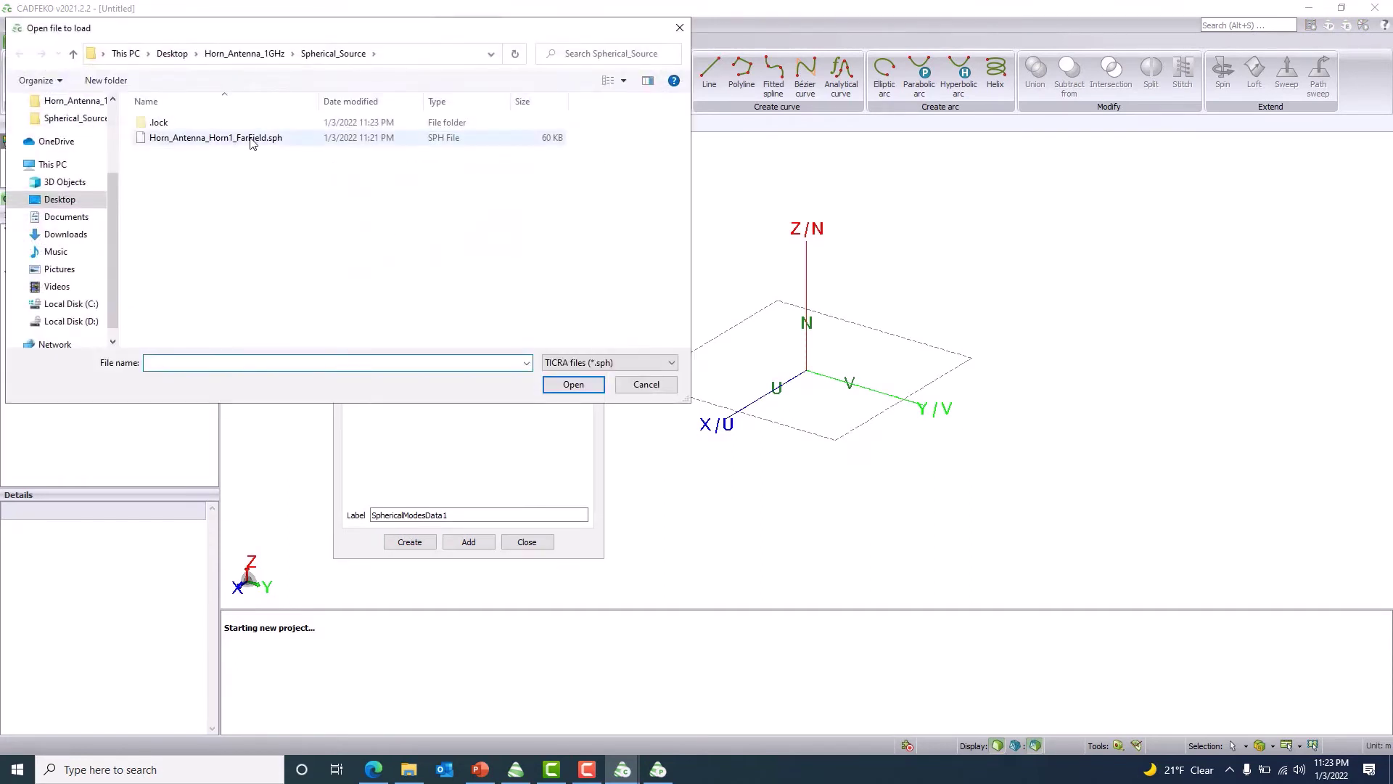
{"action": "left_click", "coordinate": [218, 138]}
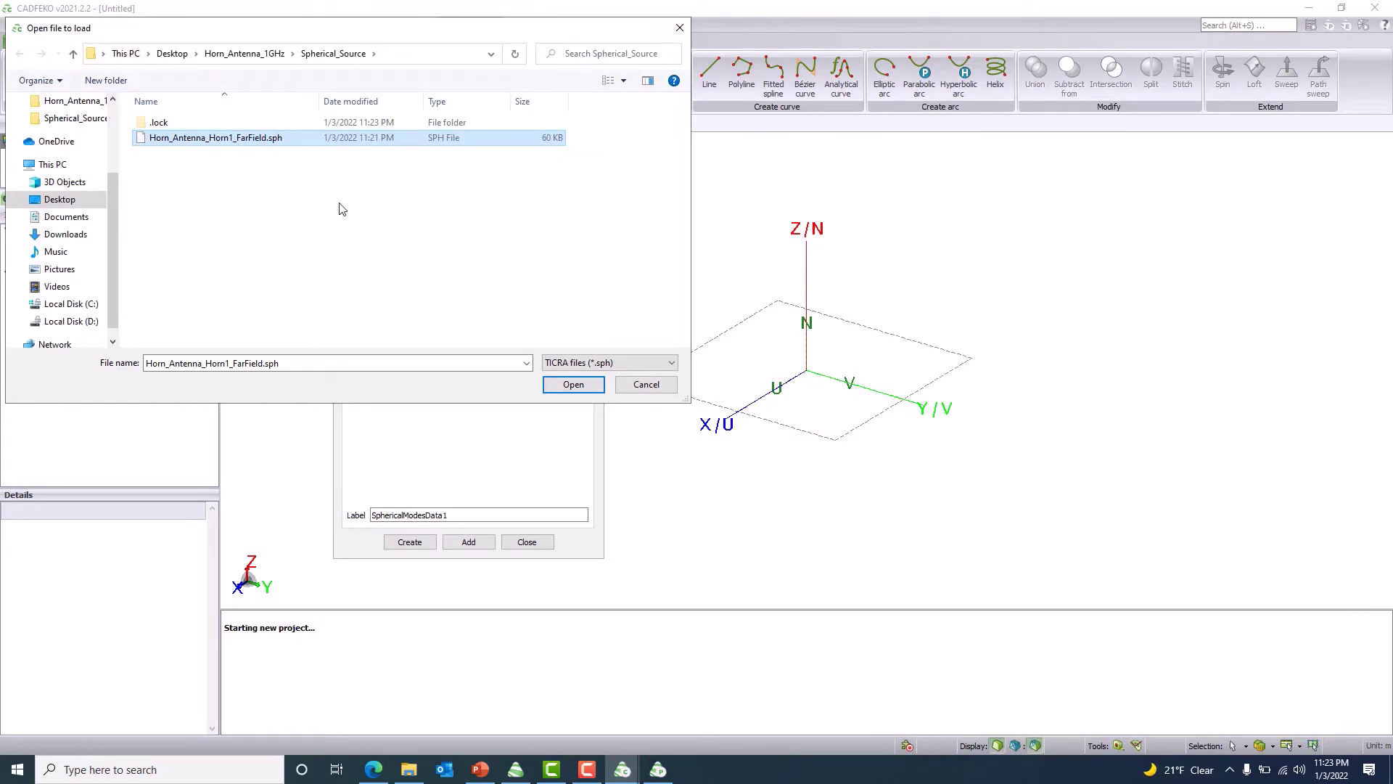
{"action": "left_click", "coordinate": [556, 389]}
{"action": "left_click", "coordinate": [410, 543]}
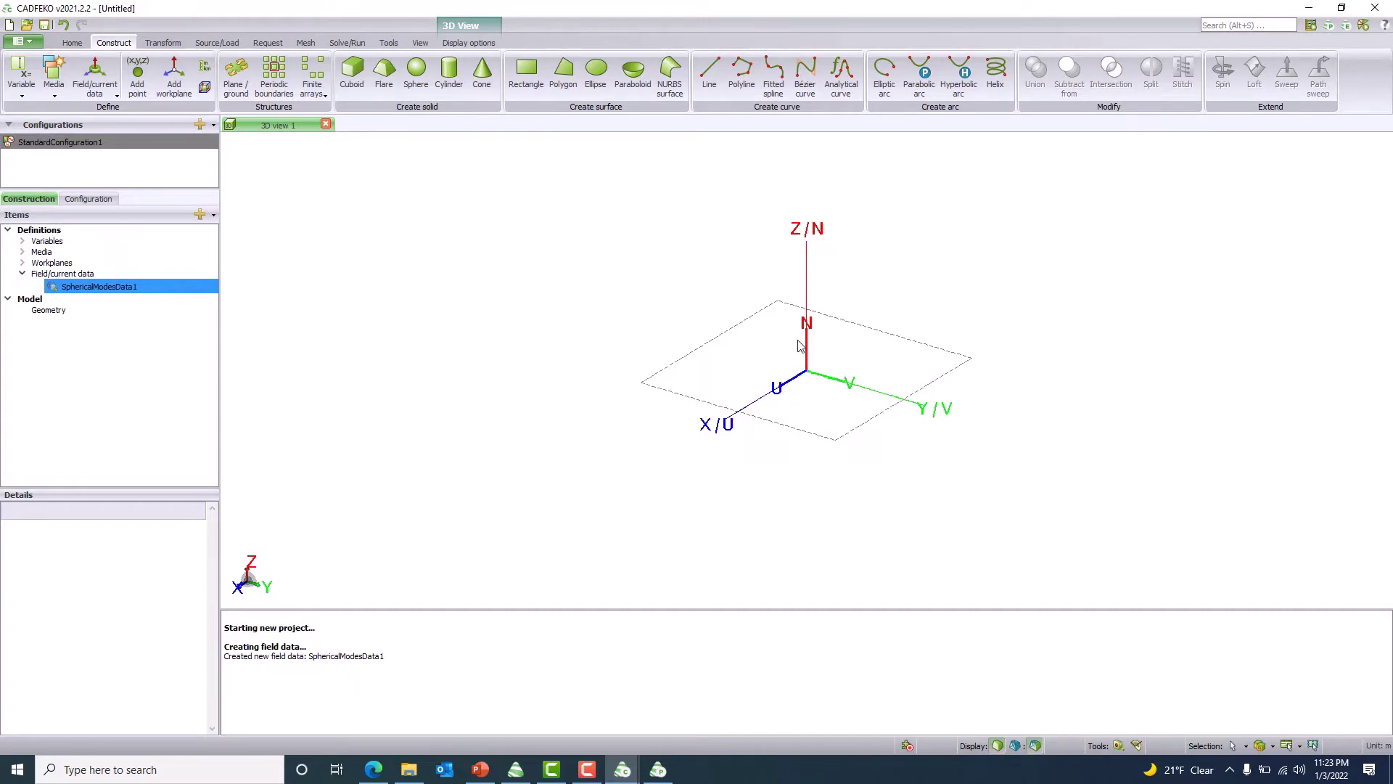
Step: Set the model's solution frequency to a single frequency of 1e9 Hz
{"action": "left_click", "coordinate": [92, 202]}
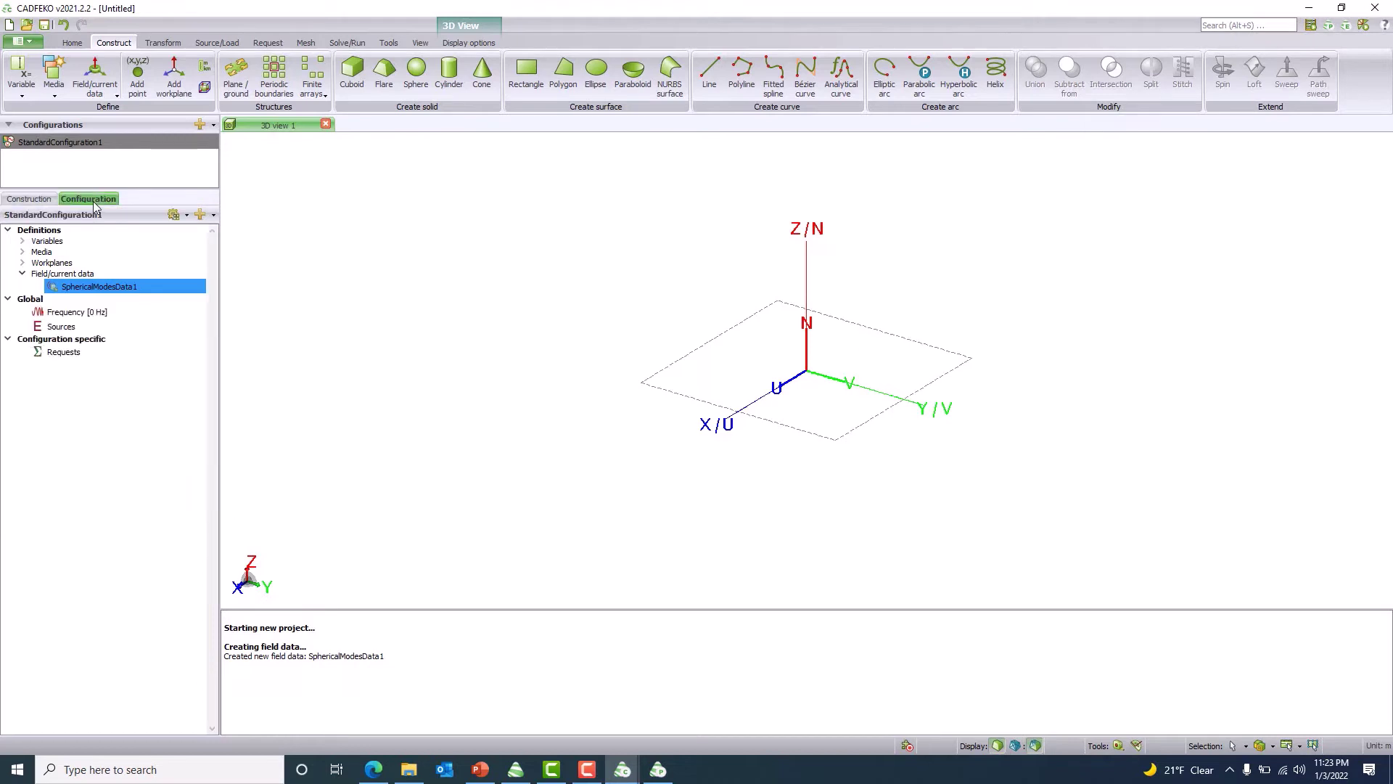
{"action": "double_click", "coordinate": [91, 316]}
{"action": "left_click", "coordinate": [424, 244]}
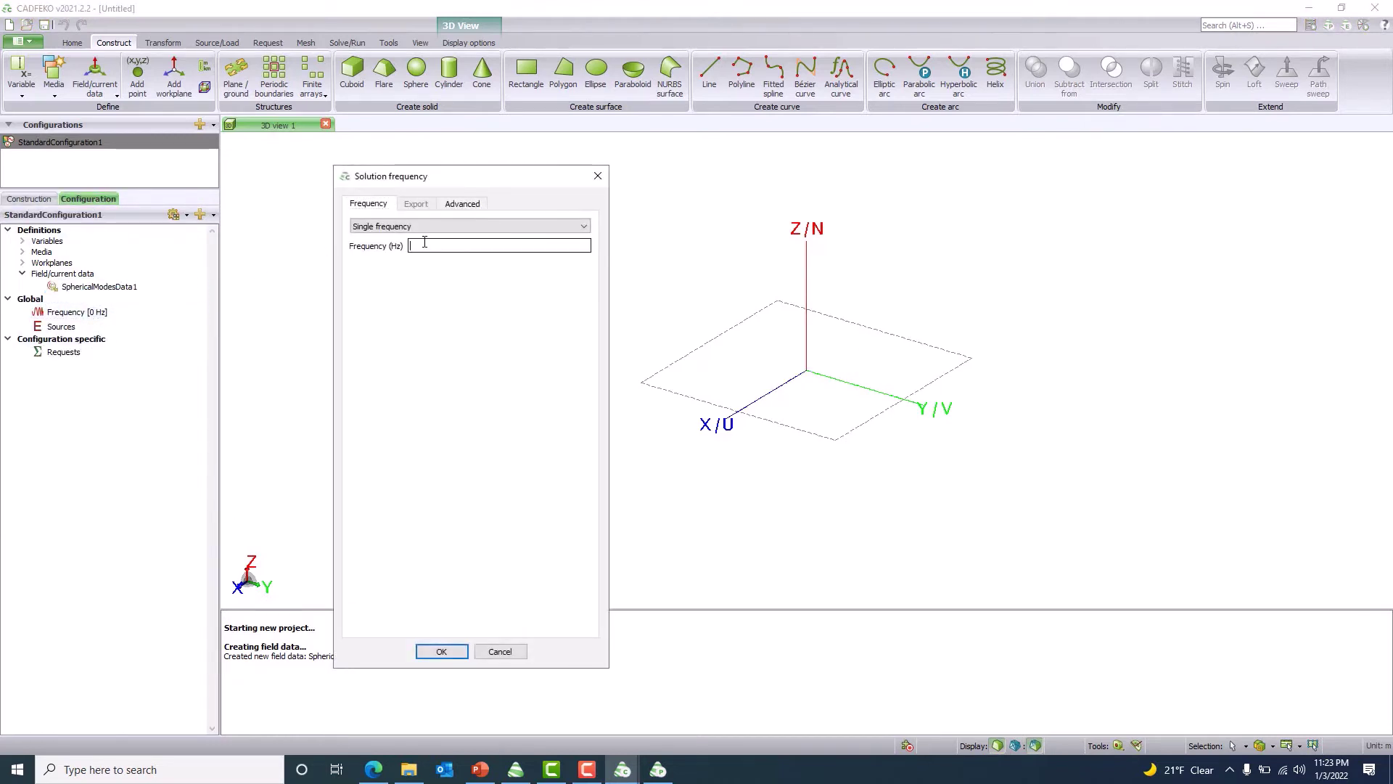
{"action": "type", "text": "1e9"}
{"action": "left_click", "coordinate": [441, 651]}
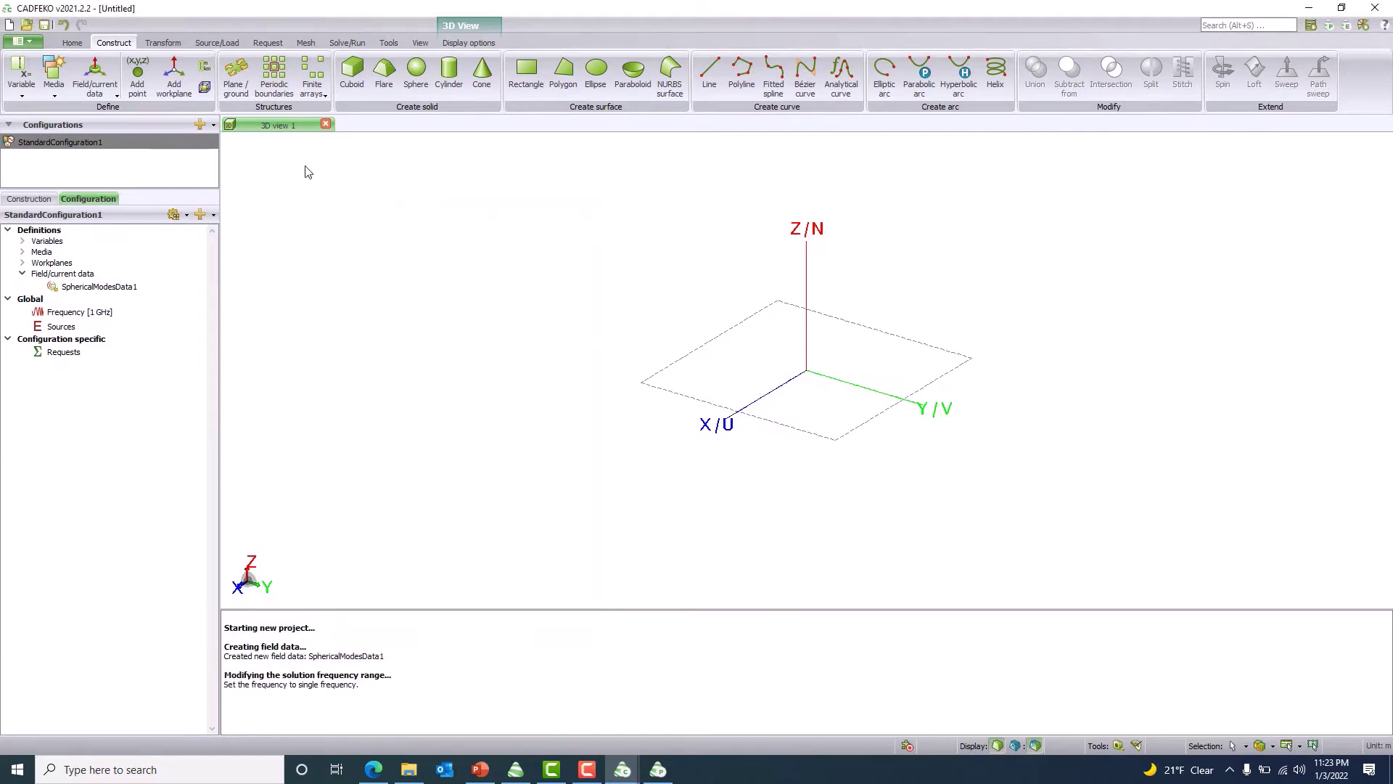
{"action": "left_click", "coordinate": [217, 42]}
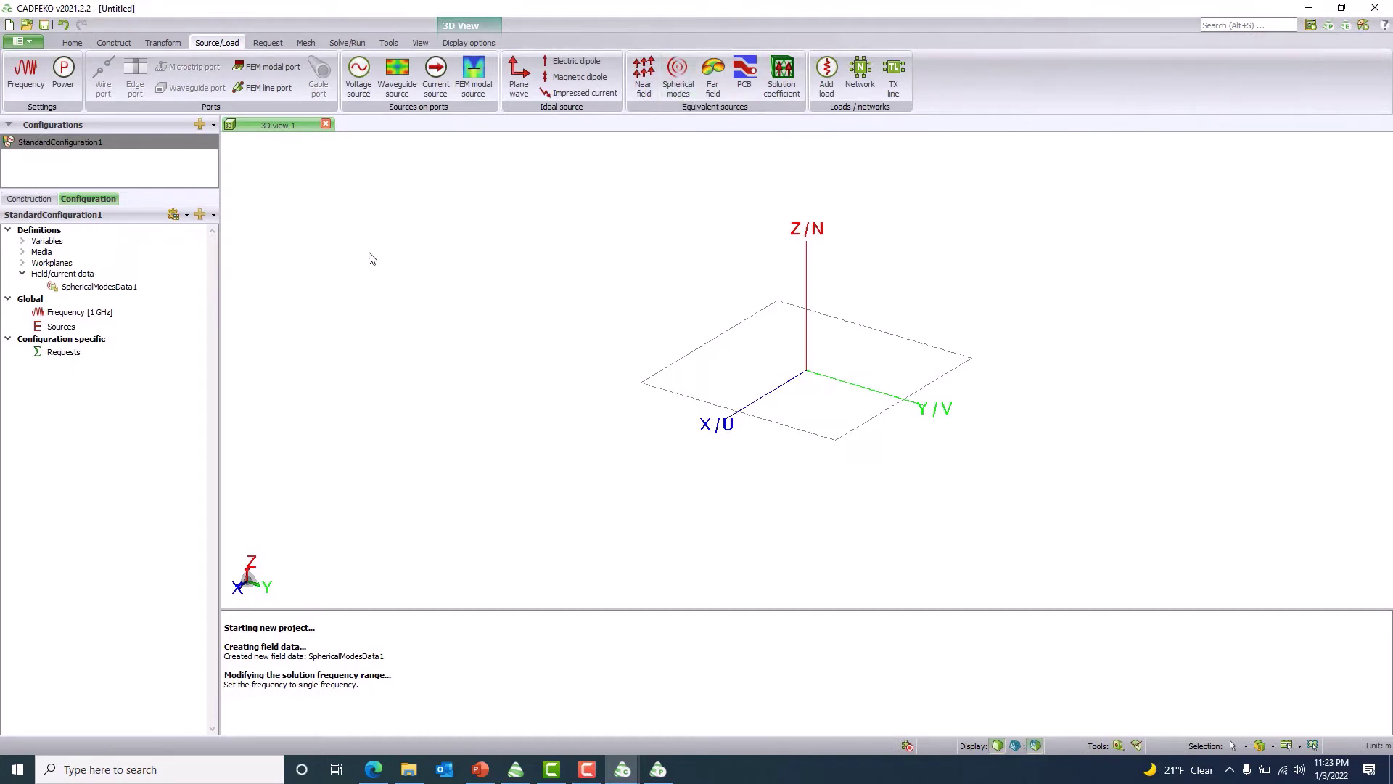
Step: Add SphericalModesSource1 using SphericalModesData1, positioned at the origin with zero orientation
{"action": "left_click", "coordinate": [678, 71]}
{"action": "left_click", "coordinate": [424, 544]}
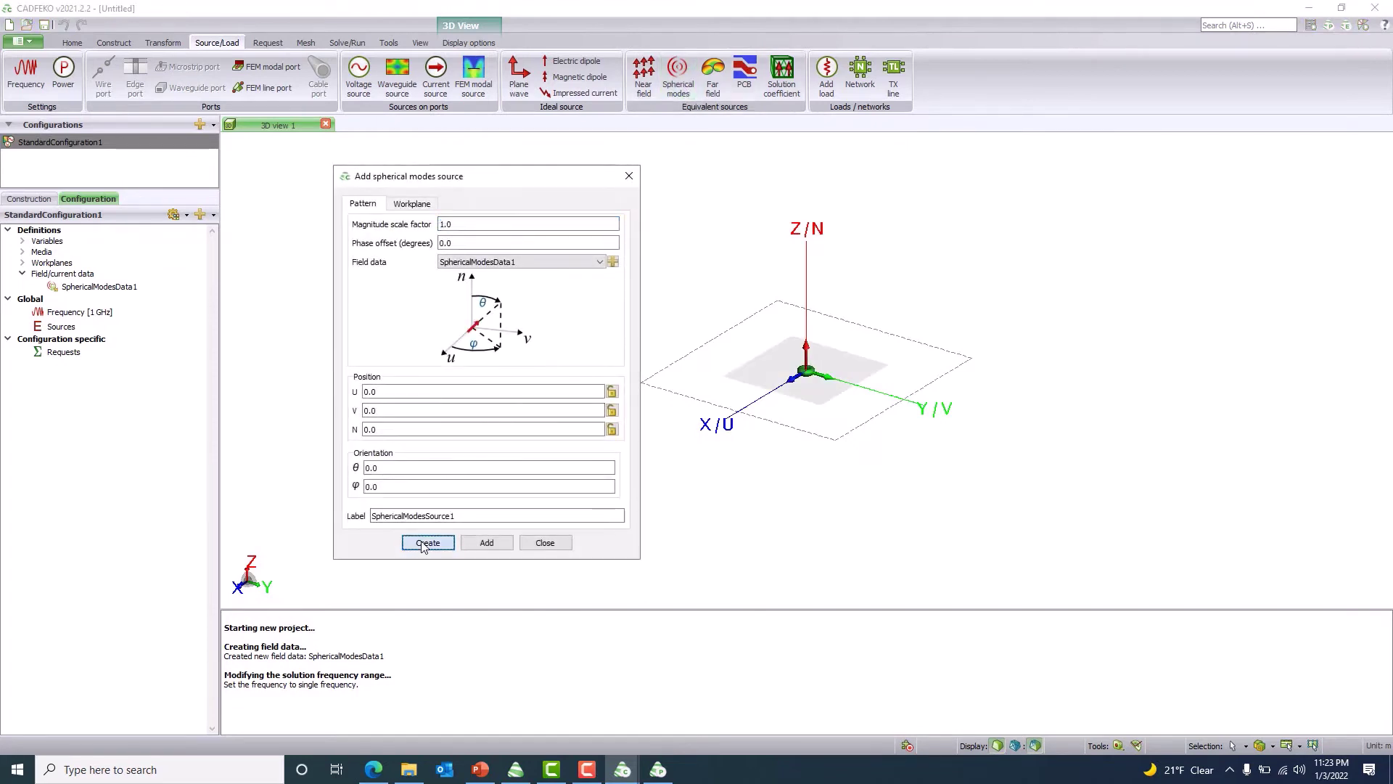
{"action": "left_click_drag", "start_coordinate": [865, 374], "coordinate": [771, 460]}
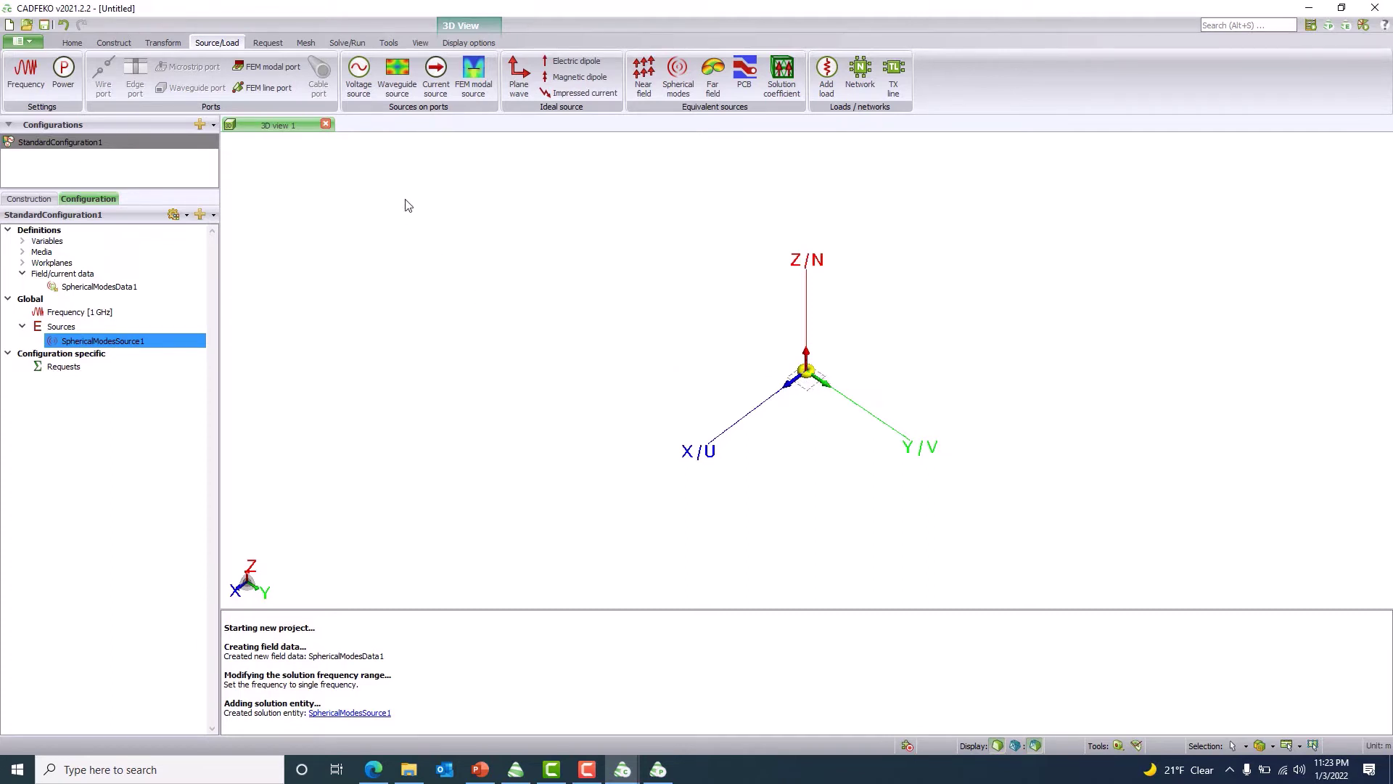
{"action": "left_click", "coordinate": [270, 43]}
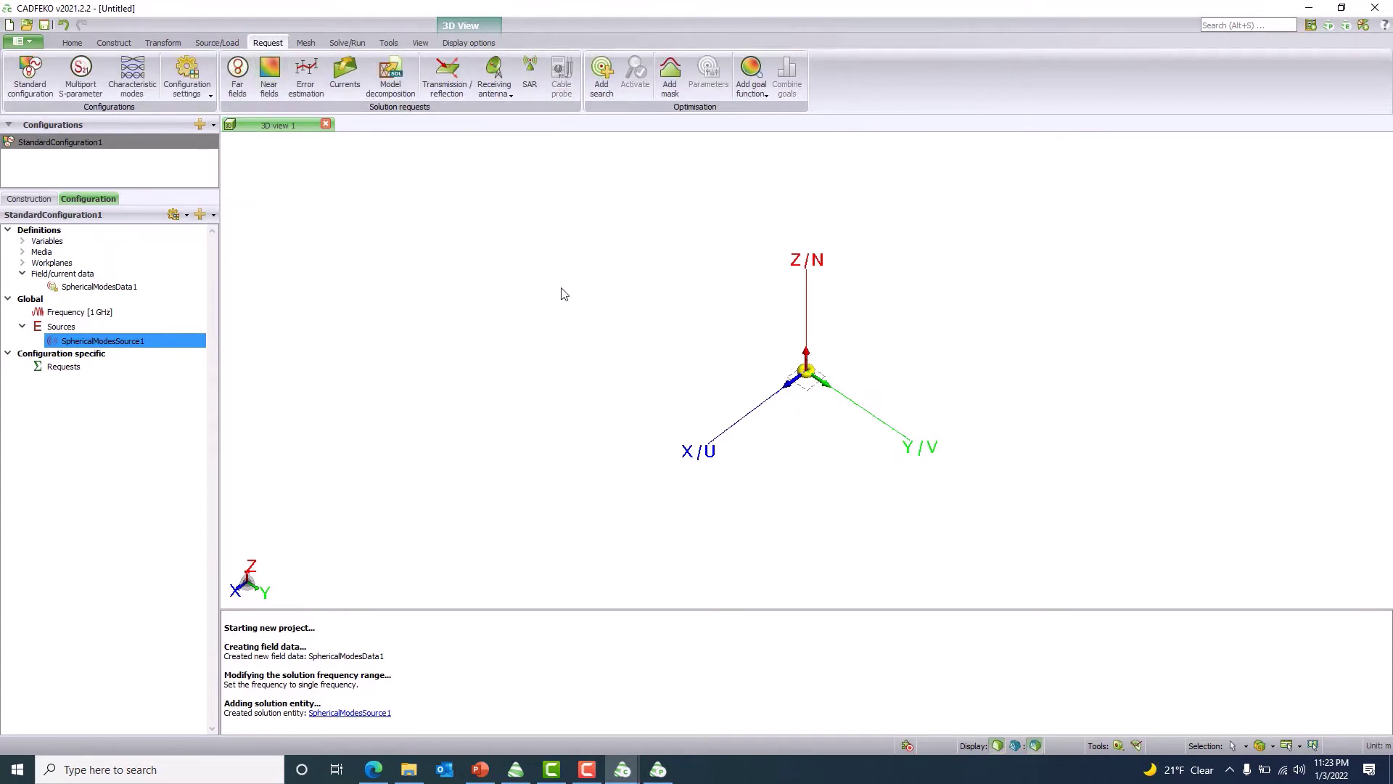
Step: Create far-field request FarField1 as a full 3D pattern with 5° theta and phi steps
{"action": "left_click", "coordinate": [236, 85]}
{"action": "left_click", "coordinate": [480, 584]}
{"action": "left_click", "coordinate": [425, 634]}
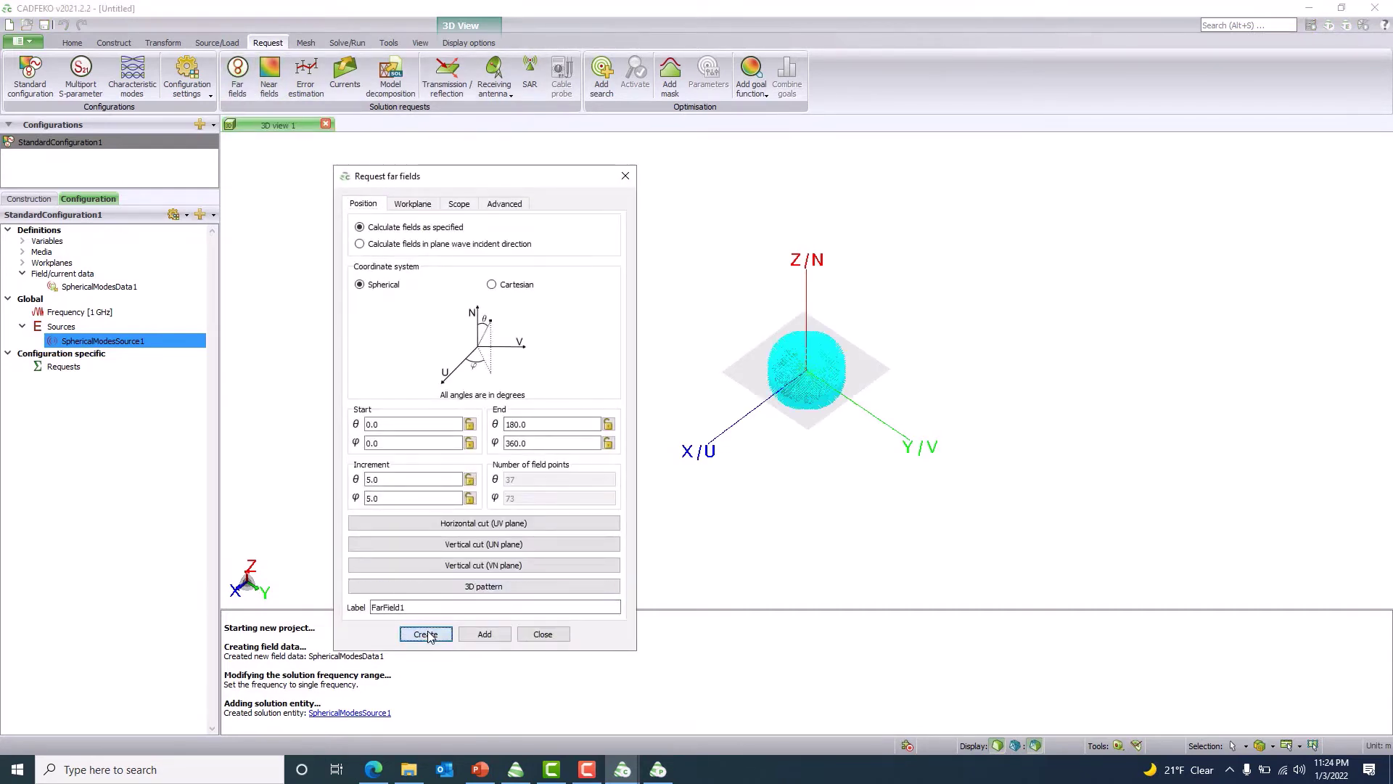
{"action": "left_click_drag", "start_coordinate": [588, 476], "coordinate": [545, 388]}
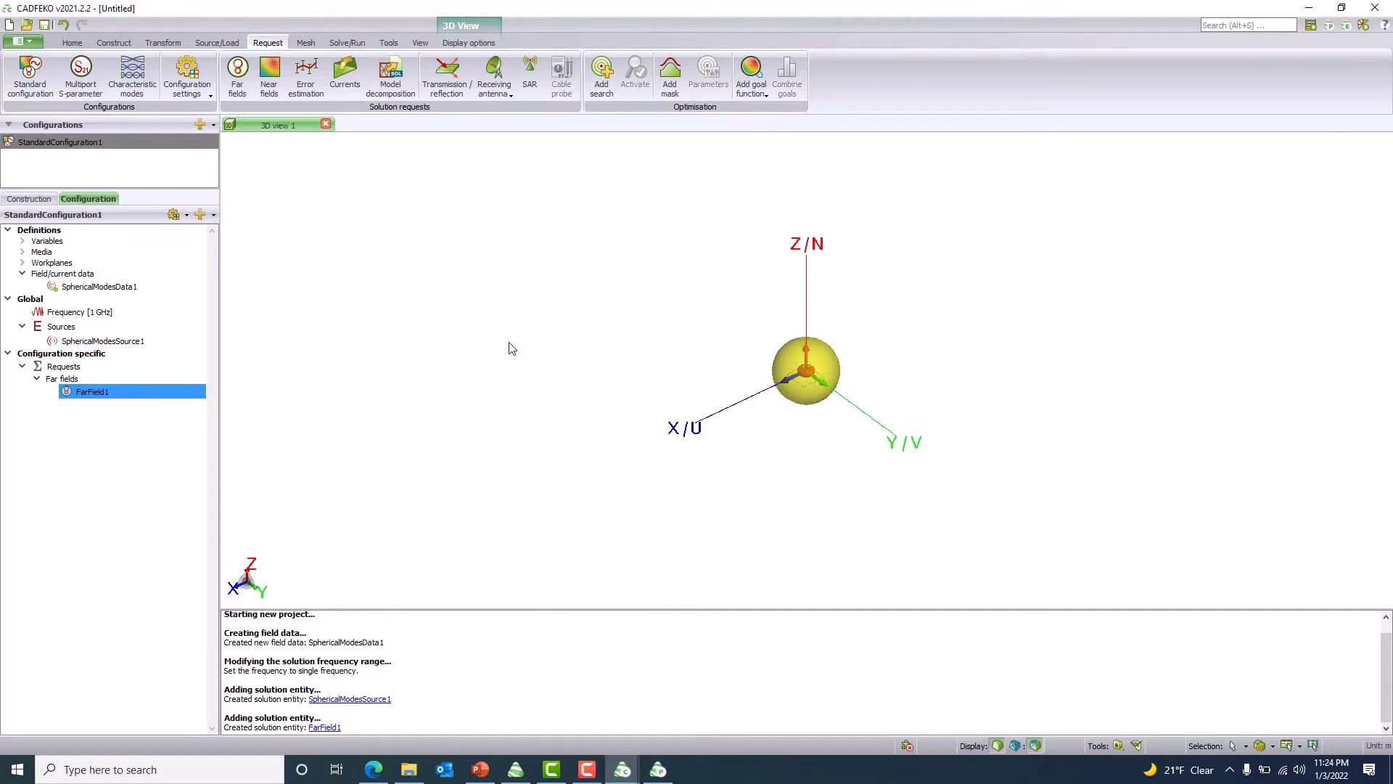
{"action": "left_click", "coordinate": [306, 43]}
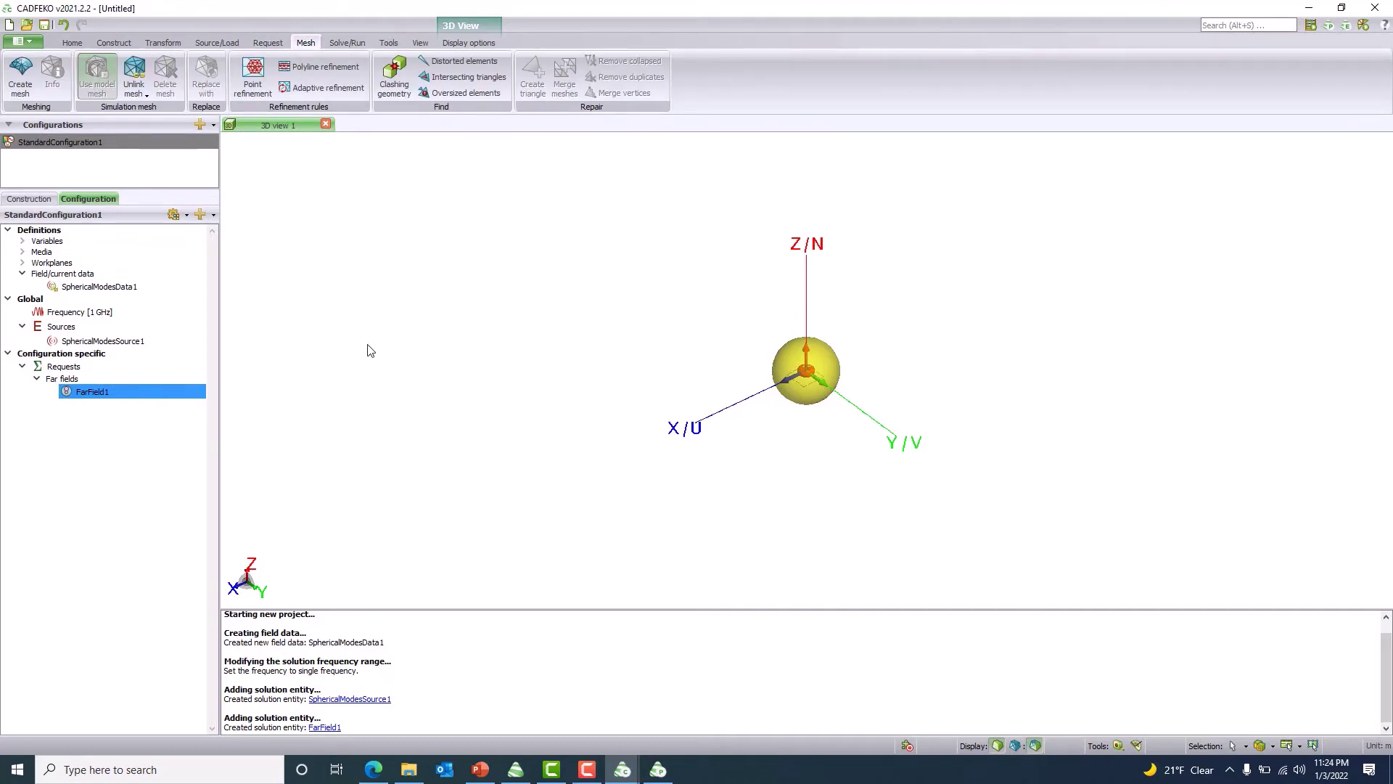
{"action": "left_click", "coordinate": [350, 43]}
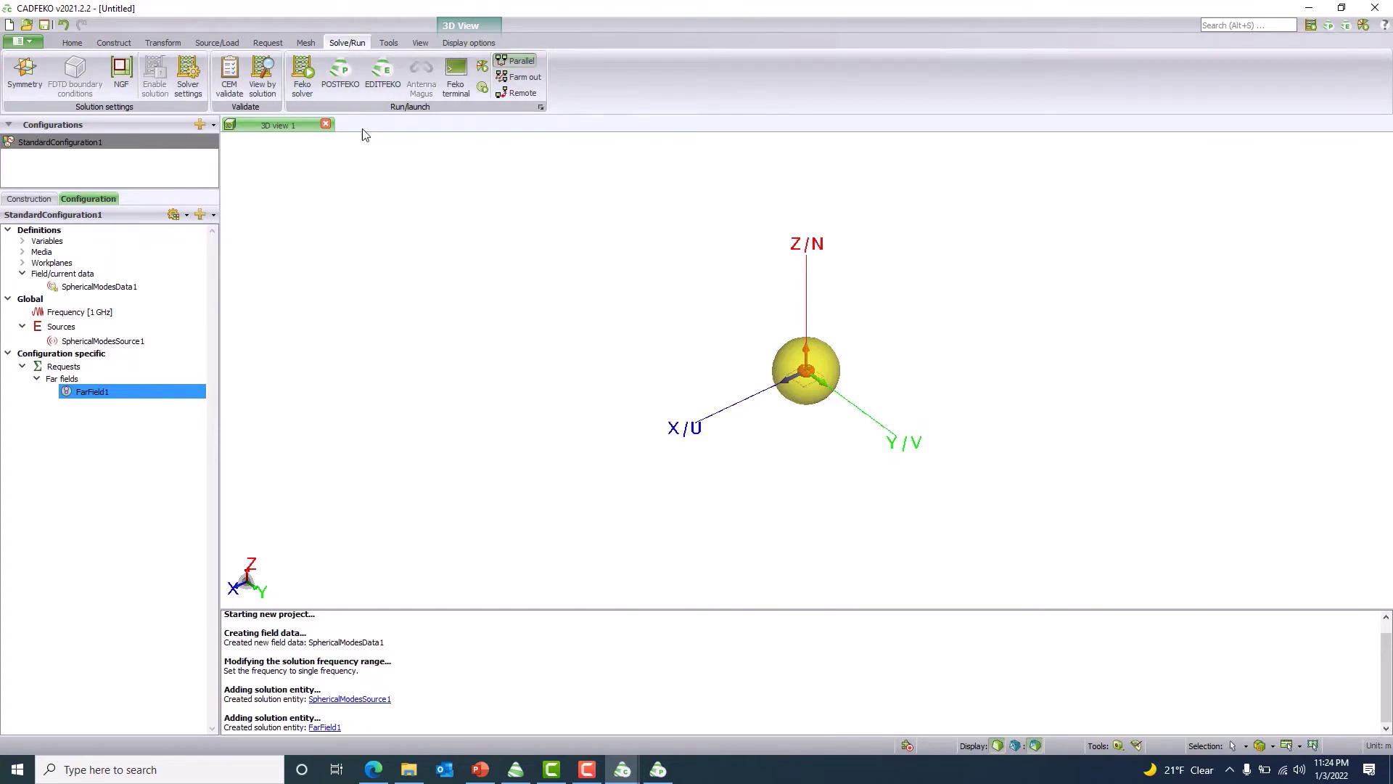
{"action": "left_click", "coordinate": [39, 44]}
Step: Save the model as Horn_Antenna_Spherical_Mode in the Spherical_Source folder, then save again
{"action": "left_click", "coordinate": [37, 160]}
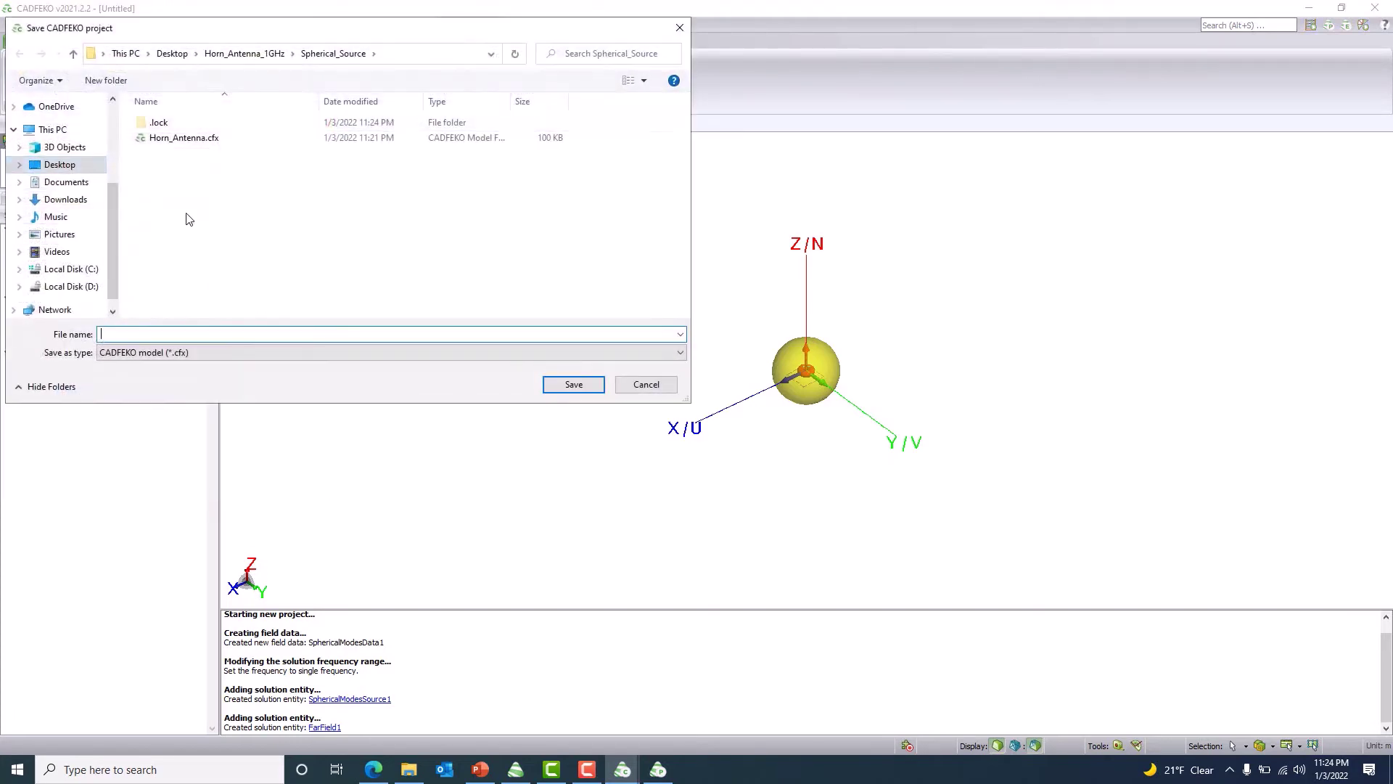
{"action": "type", "text": "Ho"}
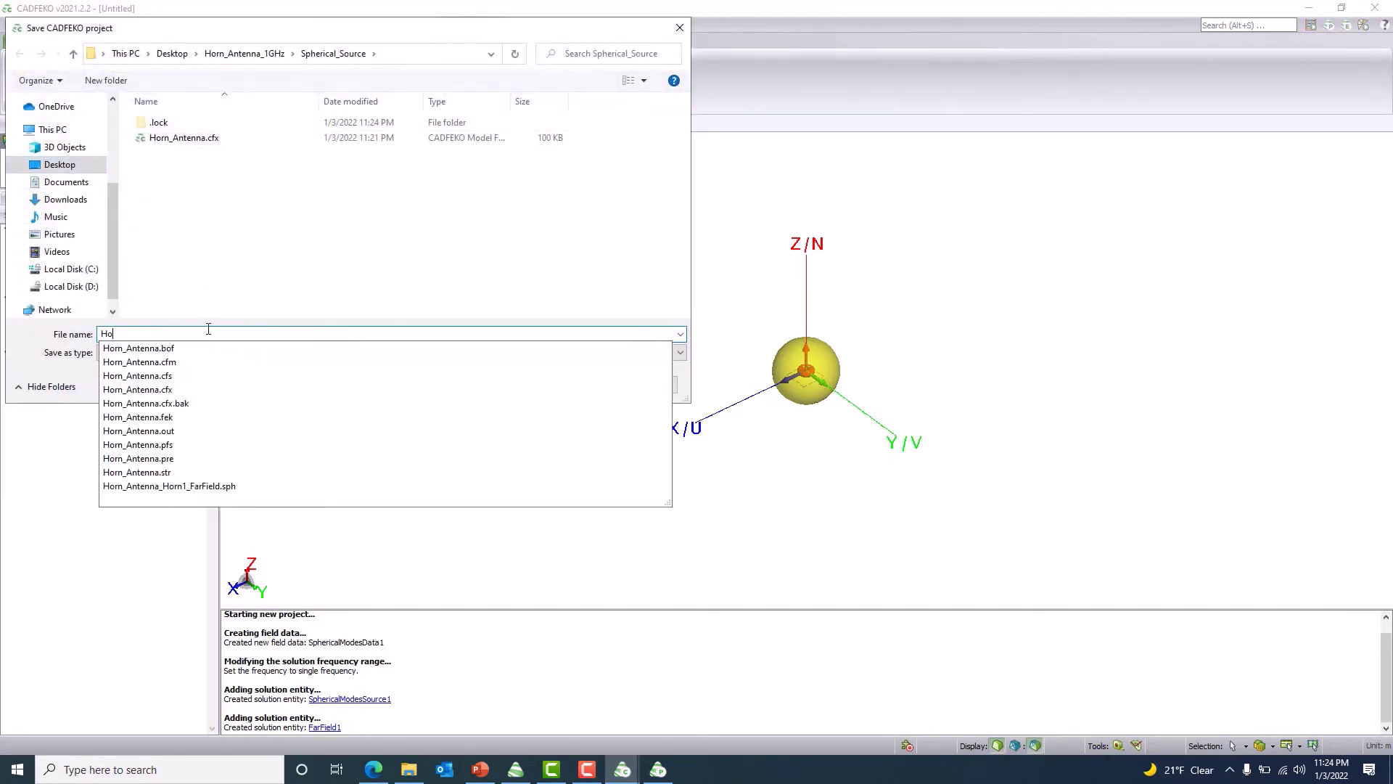
{"action": "type", "text": "rn_Antenna_Spherical_Mode"}
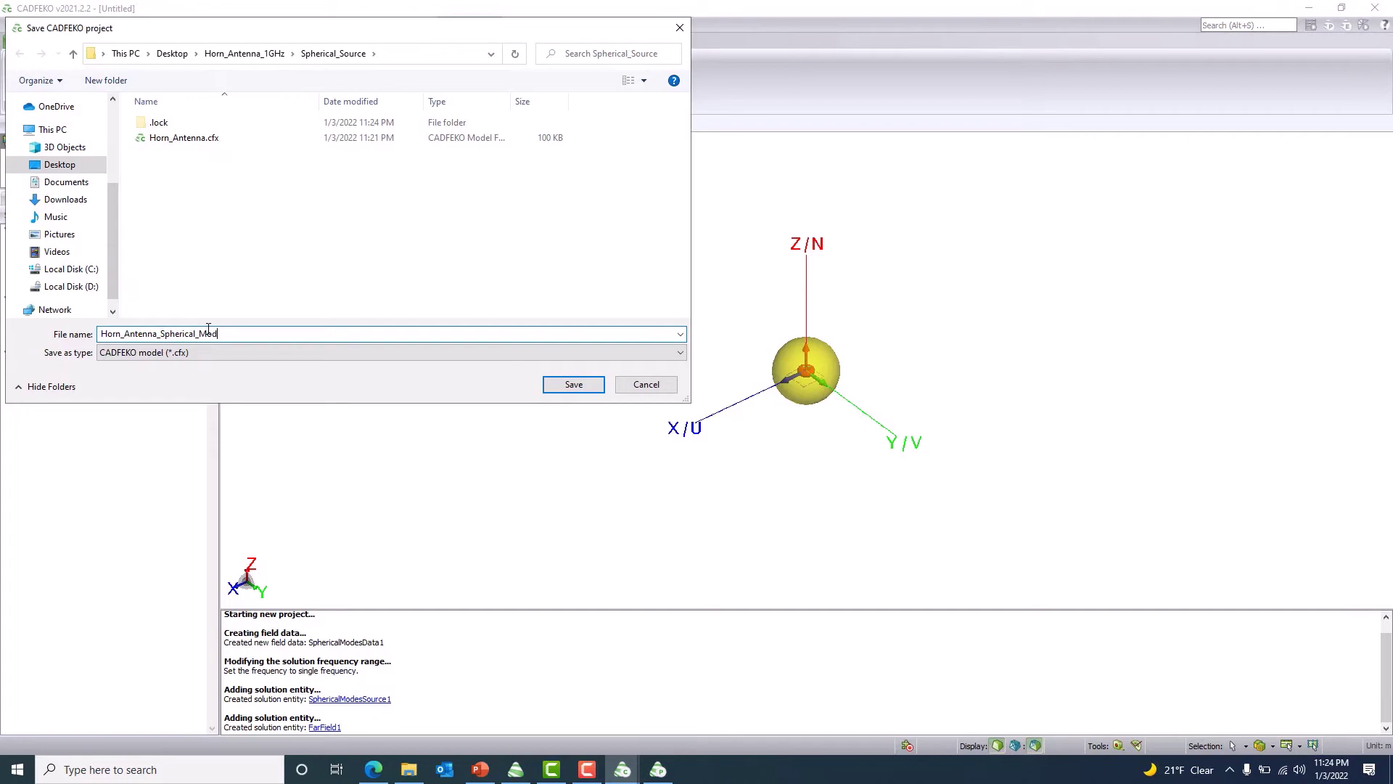
{"action": "left_click", "coordinate": [577, 389]}
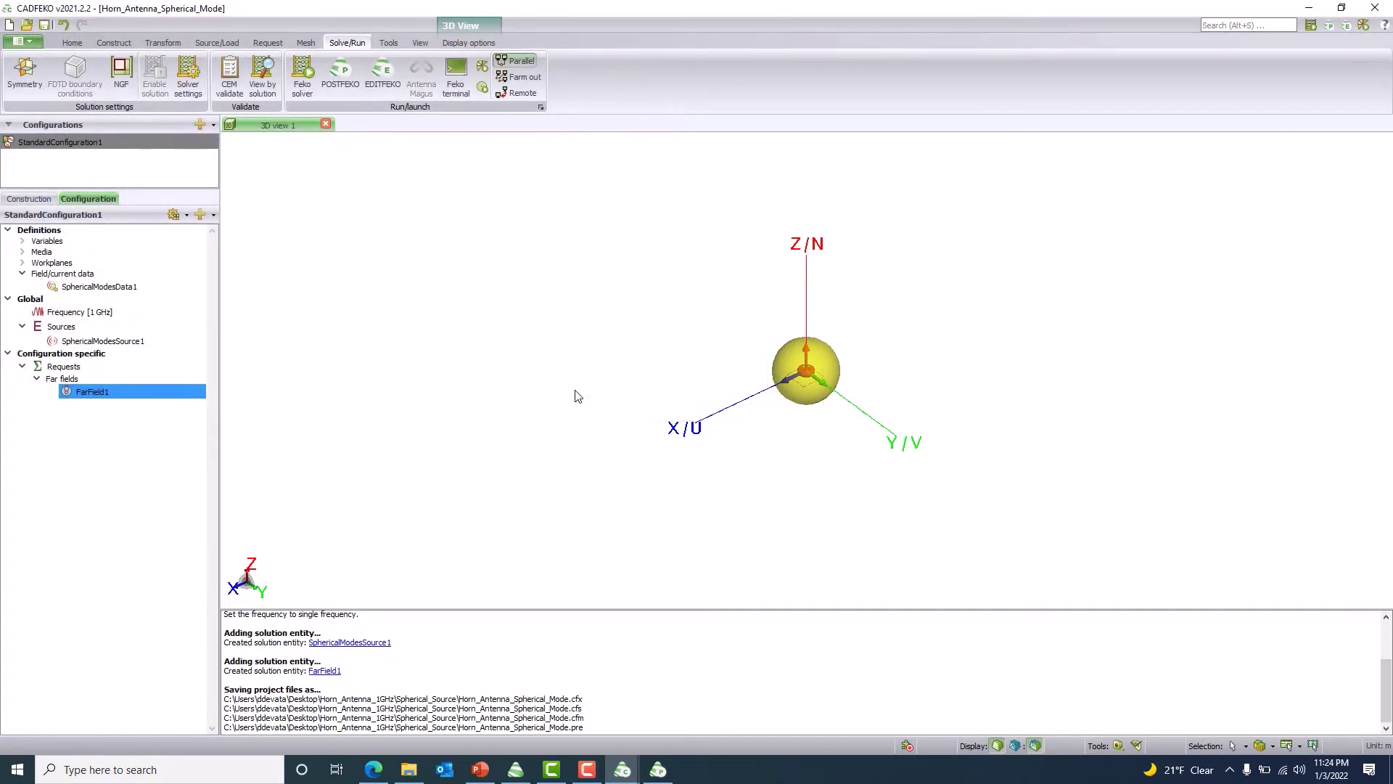
{"action": "left_click", "coordinate": [44, 24]}
Step: Run the Feko solver on Horn_Antenna_Spherical_Mode until runfeko reaches 100%
{"action": "left_click", "coordinate": [302, 71]}
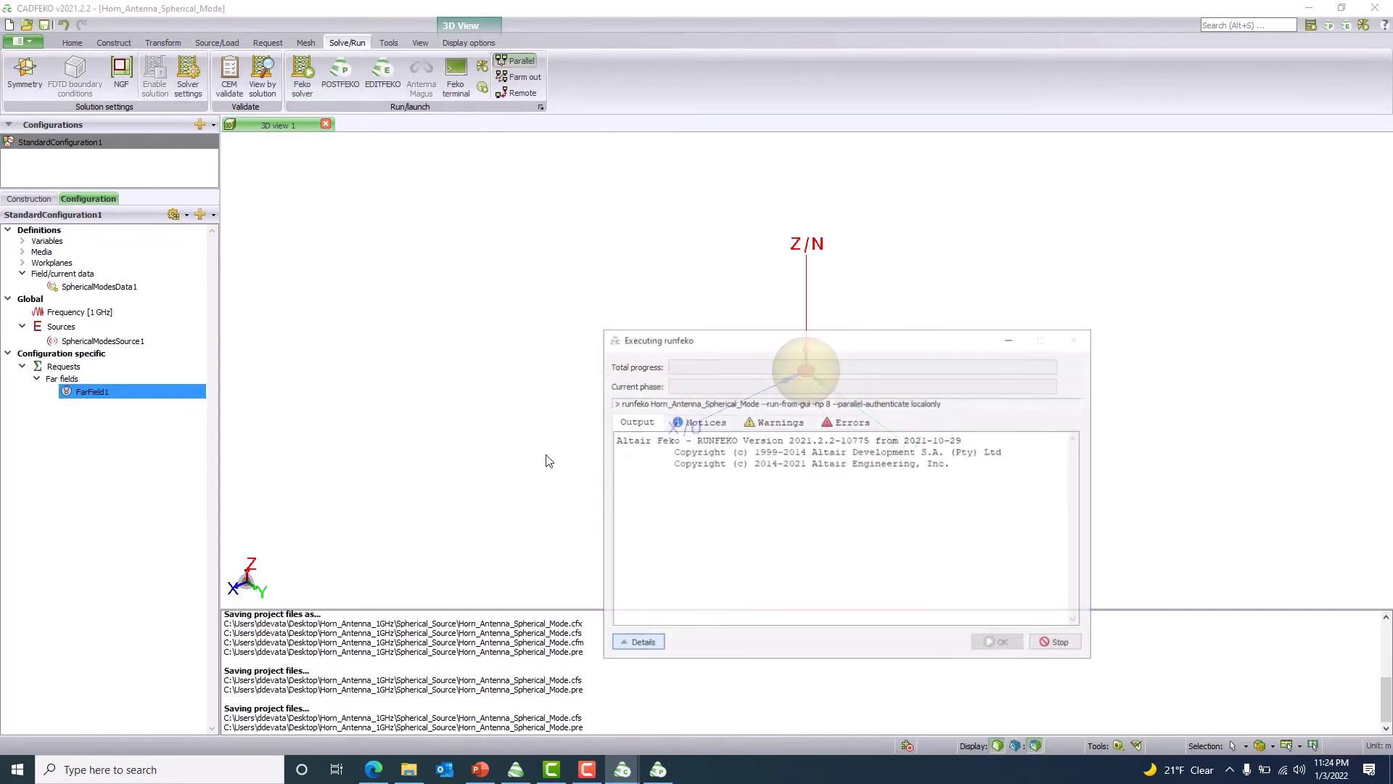
{"action": "left_click_drag", "start_coordinate": [468, 317], "coordinate": [293, 154]}
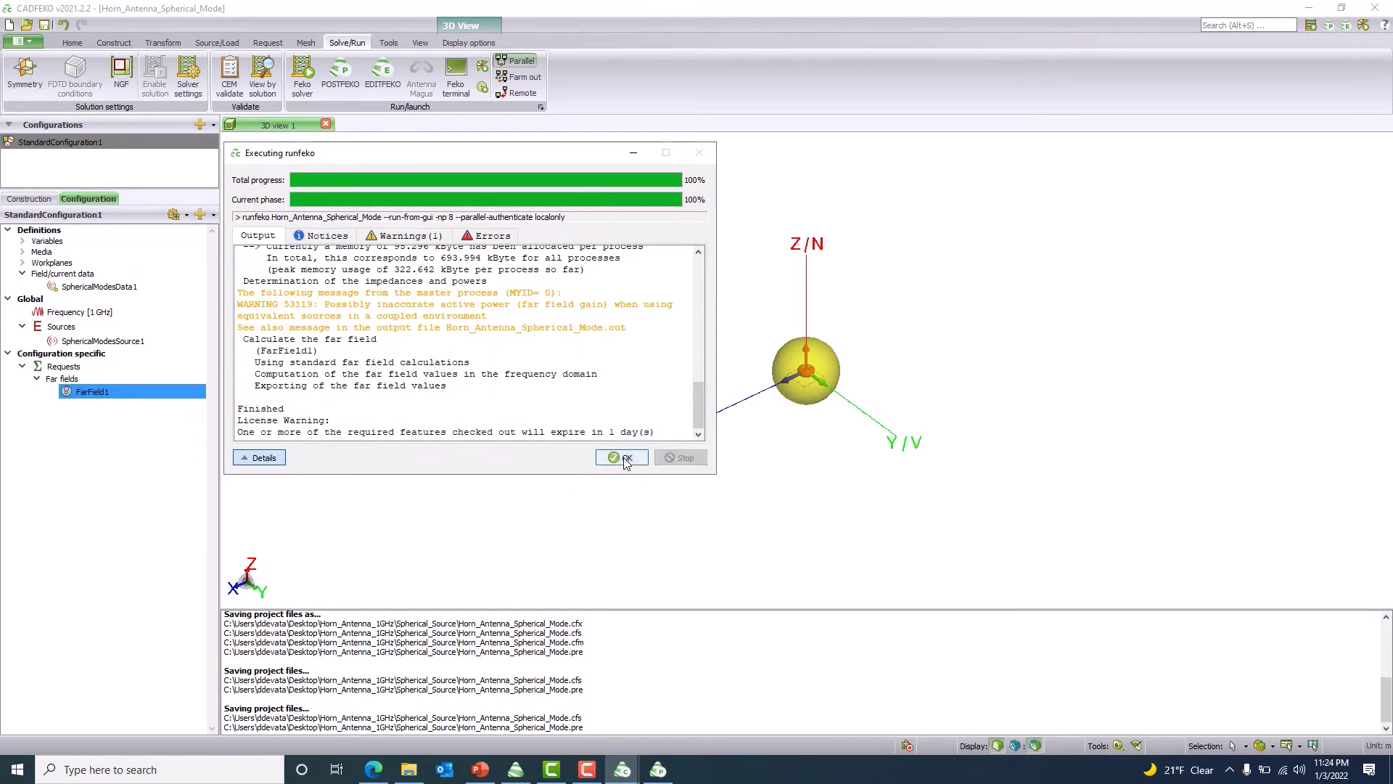
{"action": "left_click", "coordinate": [624, 459]}
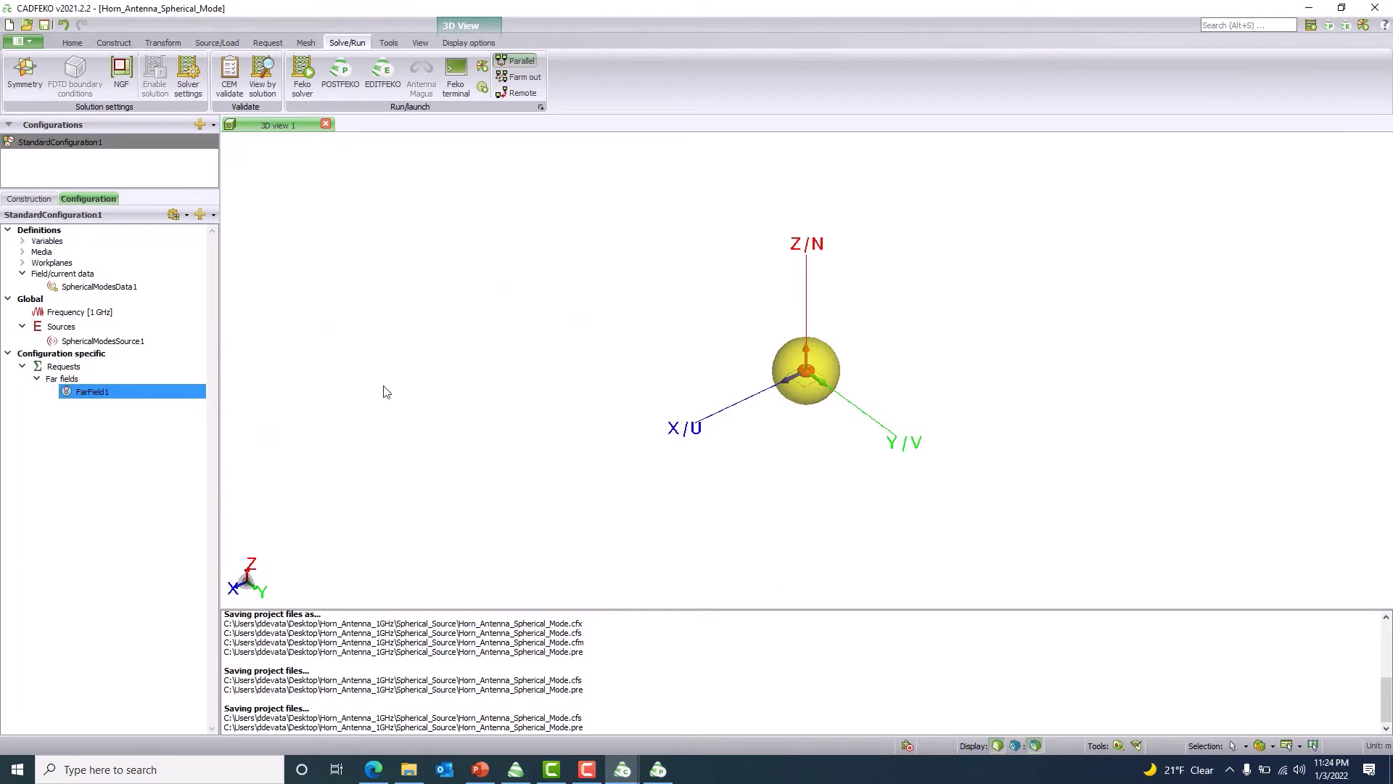
Step: Open the results in POSTFEKO, add Horn_Antenna.fek, and place the spherical-mode view last
{"action": "left_click", "coordinate": [341, 81]}
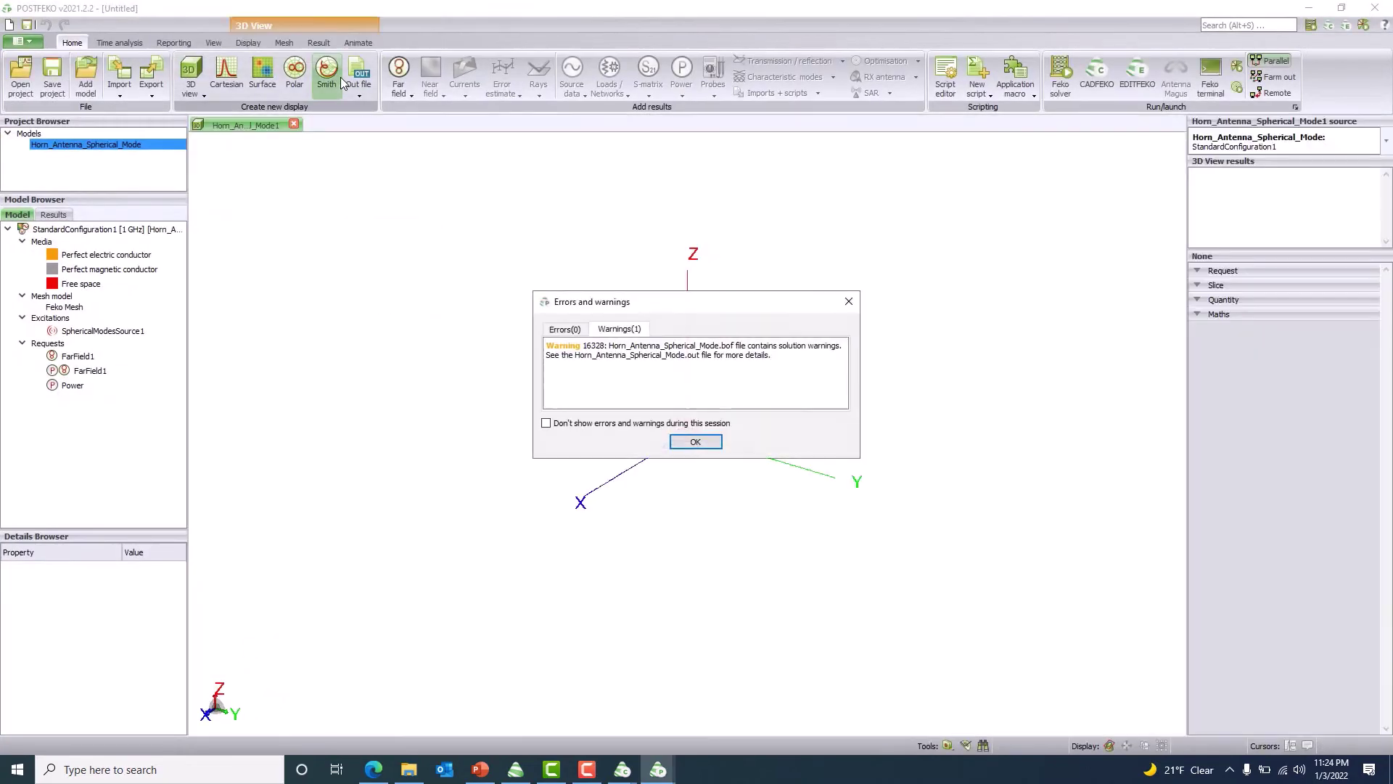
{"action": "left_click", "coordinate": [697, 444]}
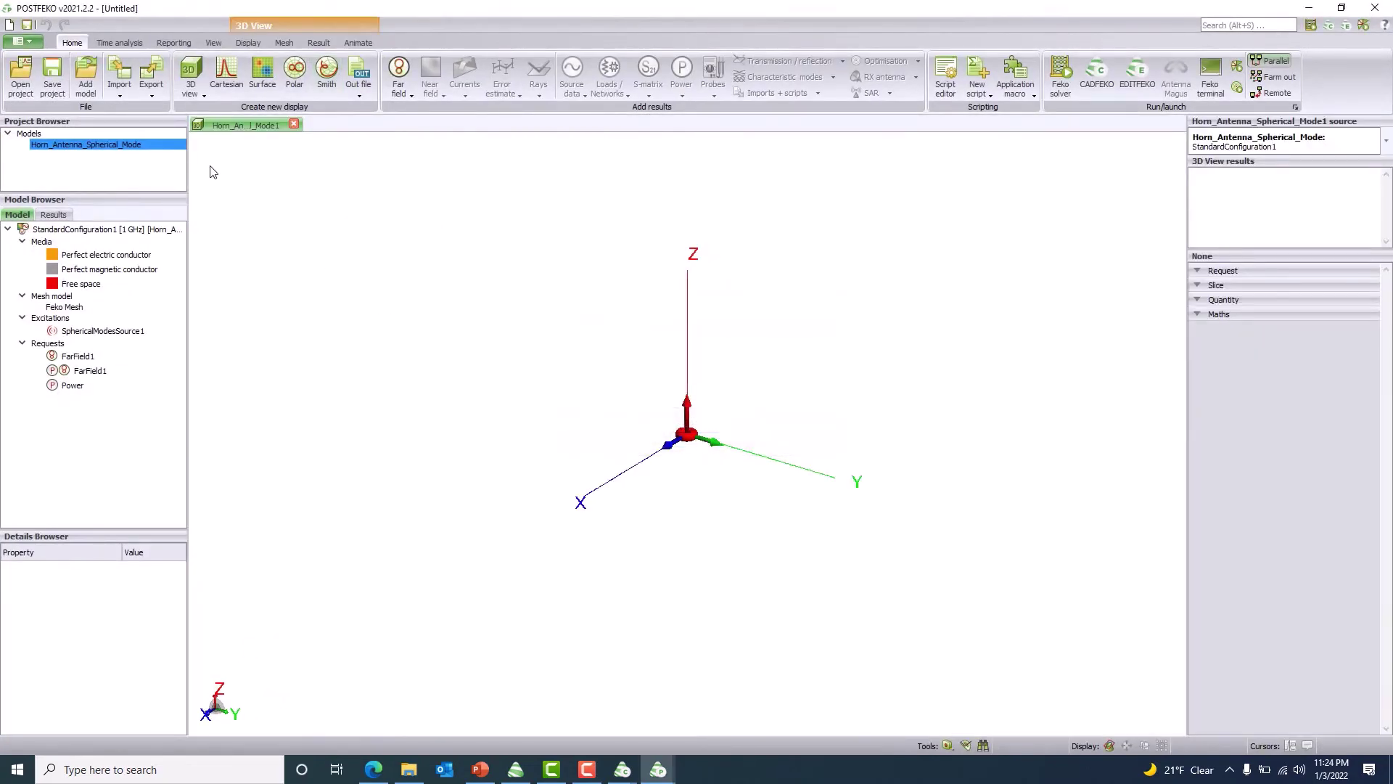
{"action": "left_click", "coordinate": [86, 80]}
{"action": "left_click", "coordinate": [185, 138]}
{"action": "left_click", "coordinate": [573, 384]}
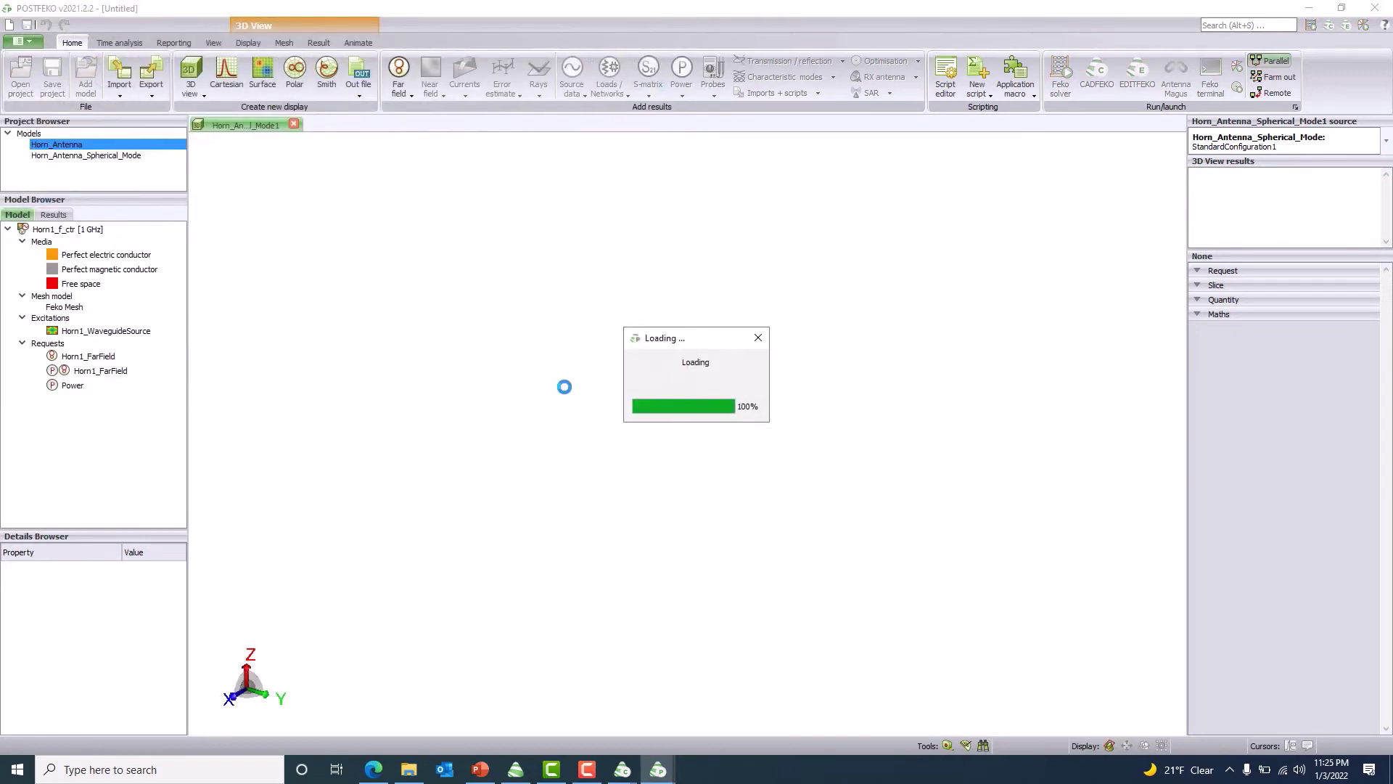
{"action": "left_click_drag", "start_coordinate": [528, 338], "coordinate": [433, 386]}
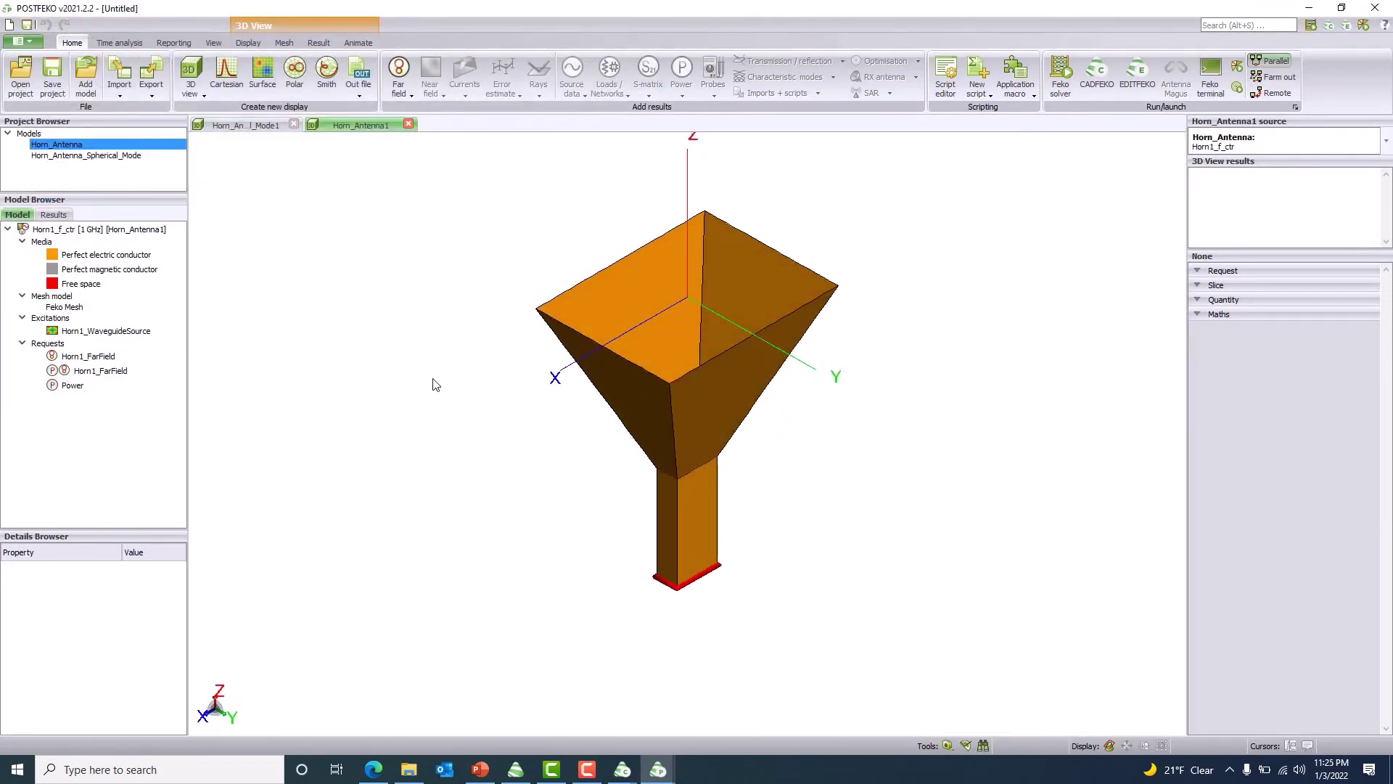
{"action": "left_click", "coordinate": [252, 127]}
{"action": "left_click_drag", "start_coordinate": [251, 126], "coordinate": [364, 131]}
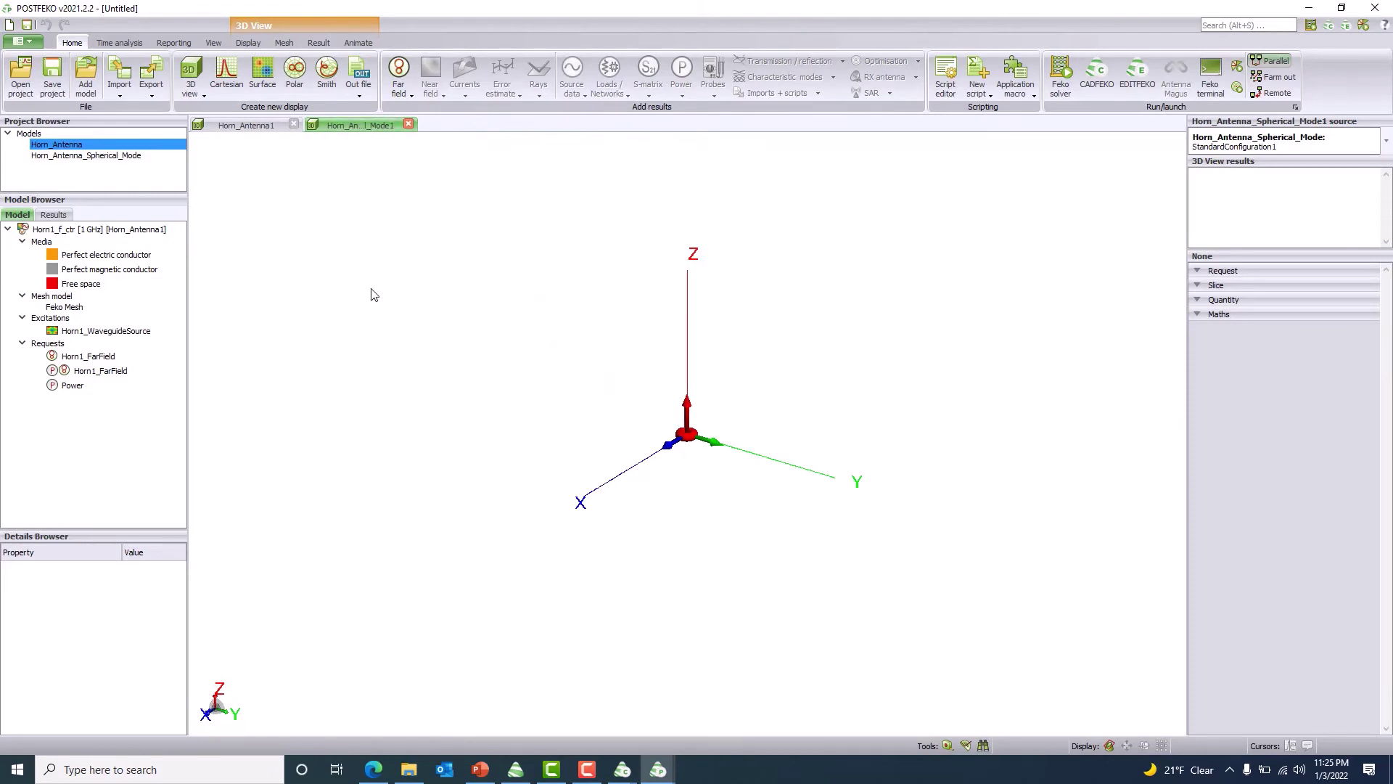
Step: Plot FarField1's 3D total gain in dBi
{"action": "left_click", "coordinate": [403, 90]}
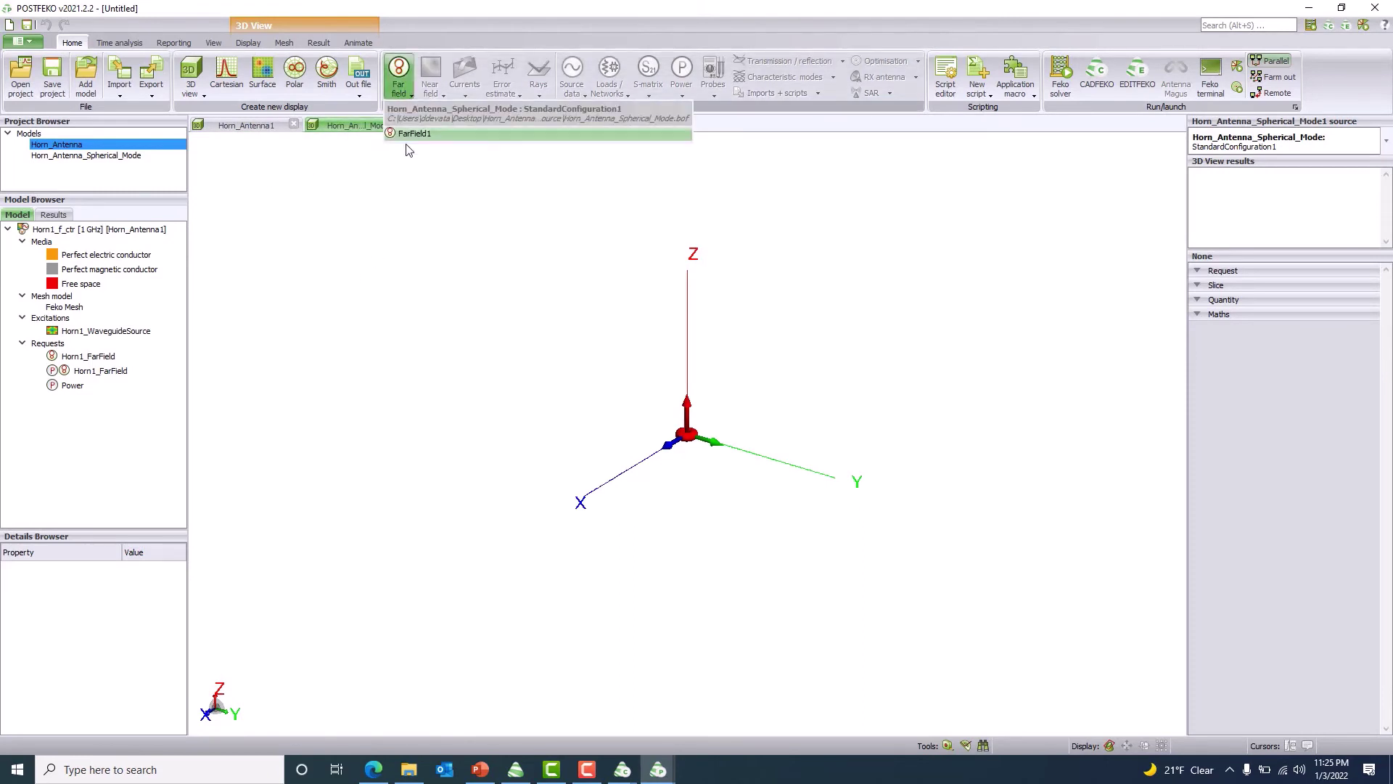
{"action": "left_click", "coordinate": [412, 136]}
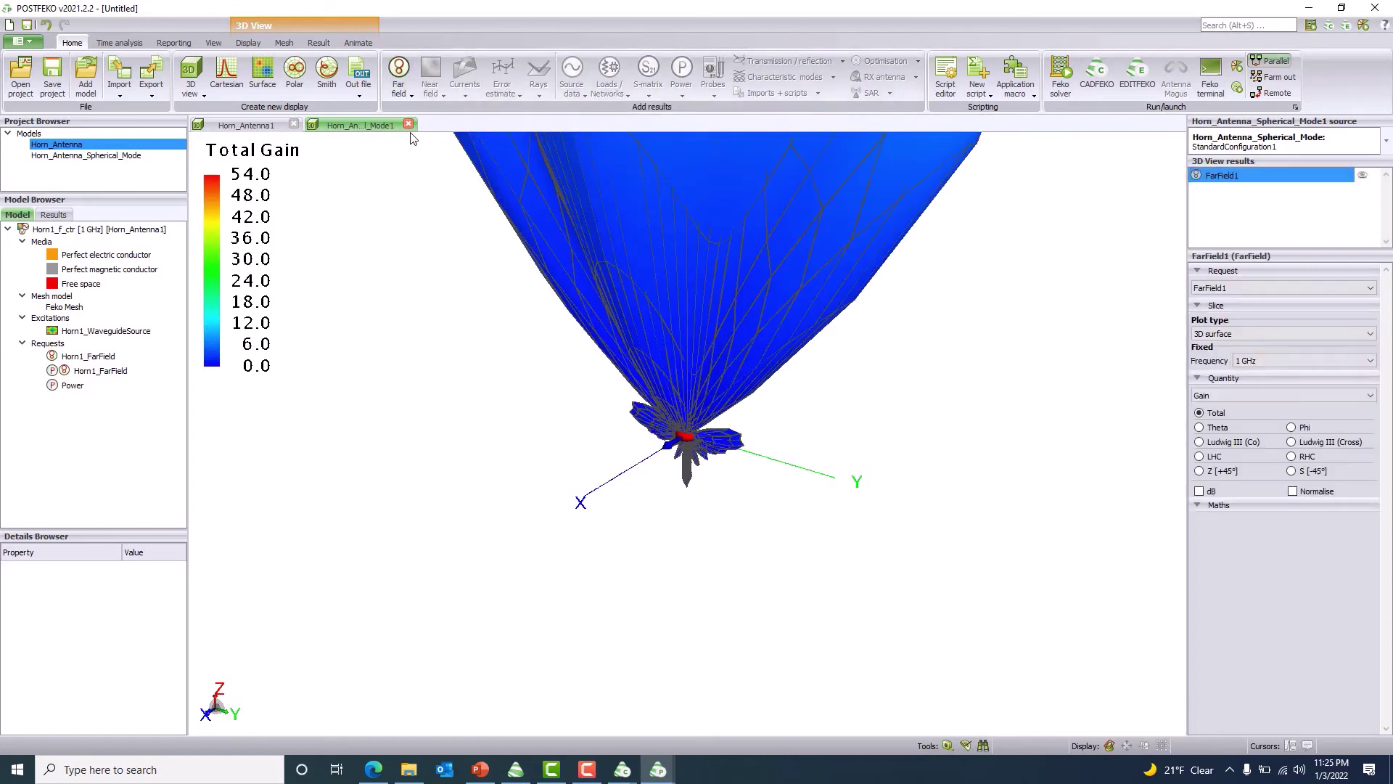
{"action": "left_click", "coordinate": [1198, 493]}
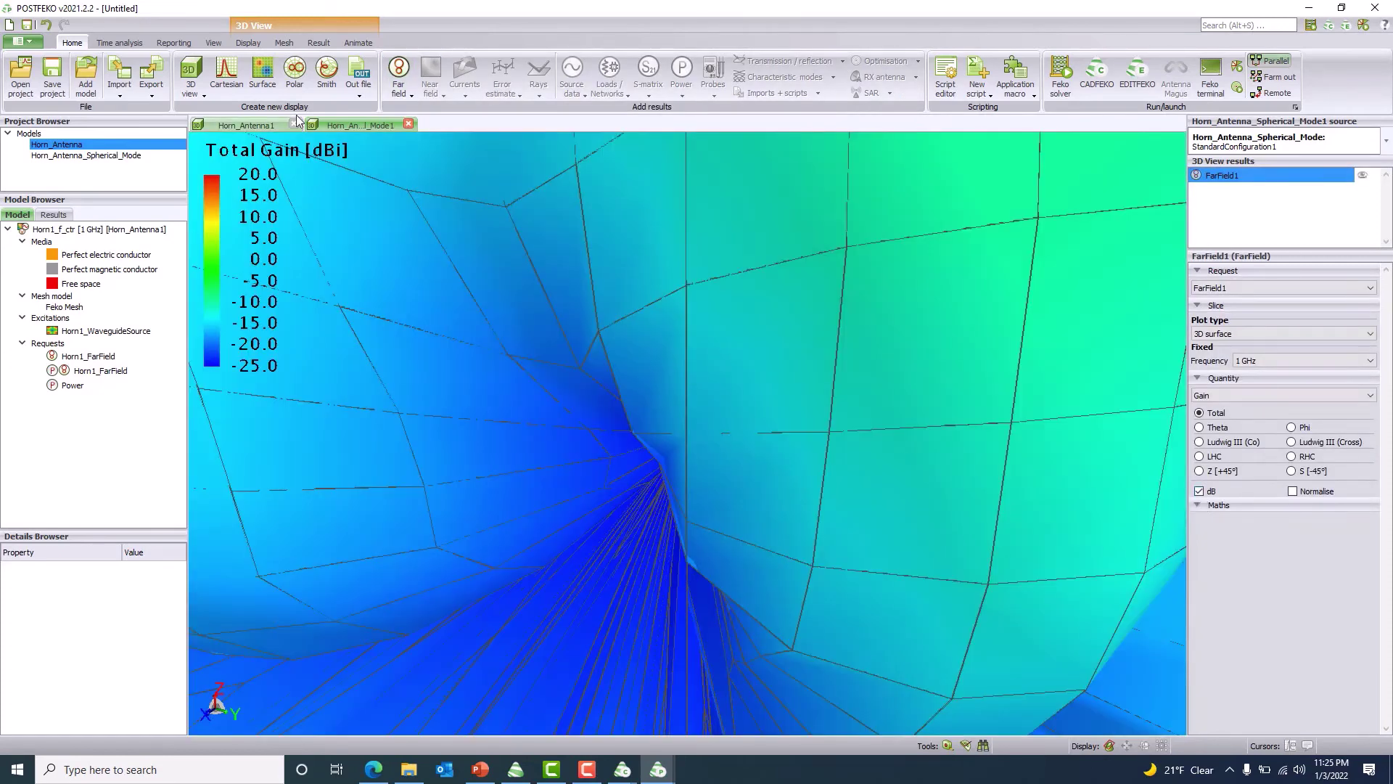
Step: Zoom and pan so the whole far-field pattern and its axes are framed
{"action": "left_click", "coordinate": [213, 43]}
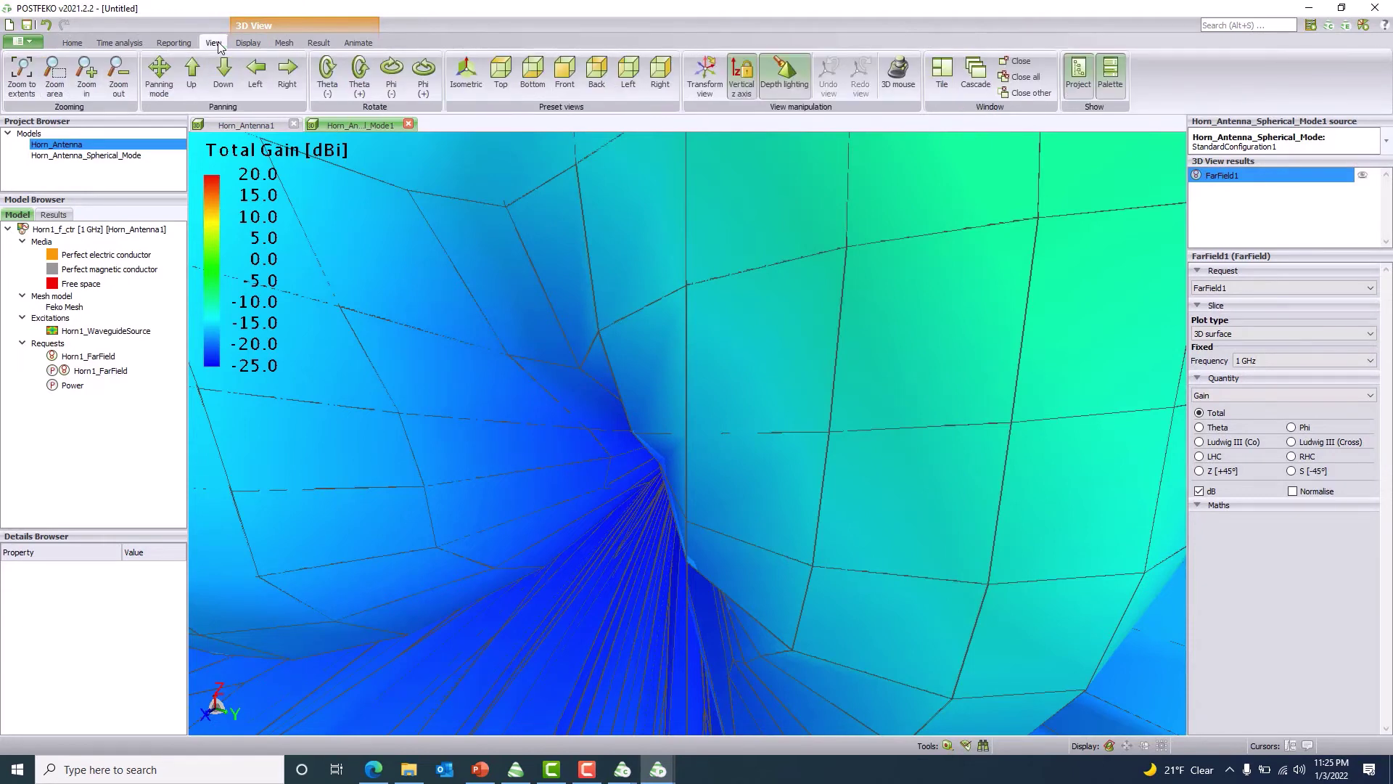
{"action": "left_click", "coordinate": [87, 76]}
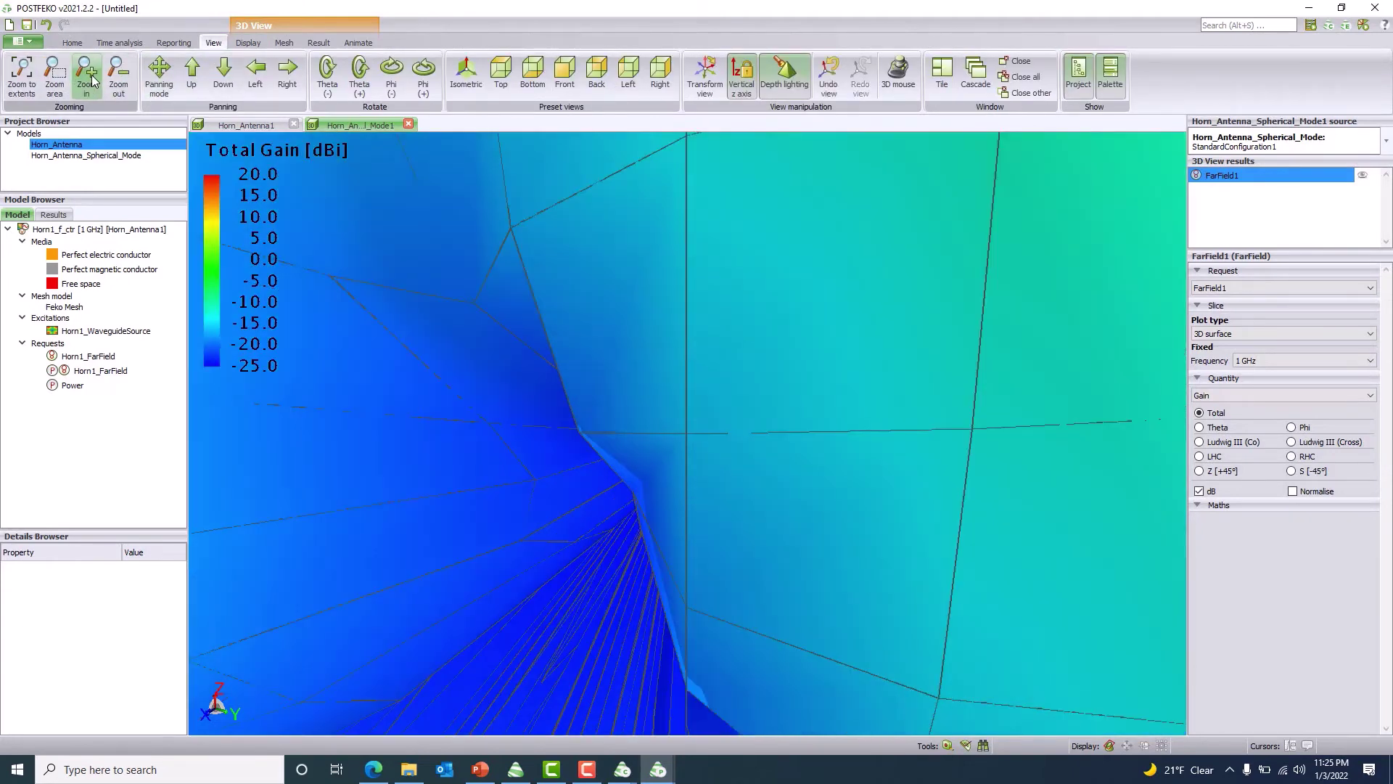
{"action": "left_click", "coordinate": [91, 78]}
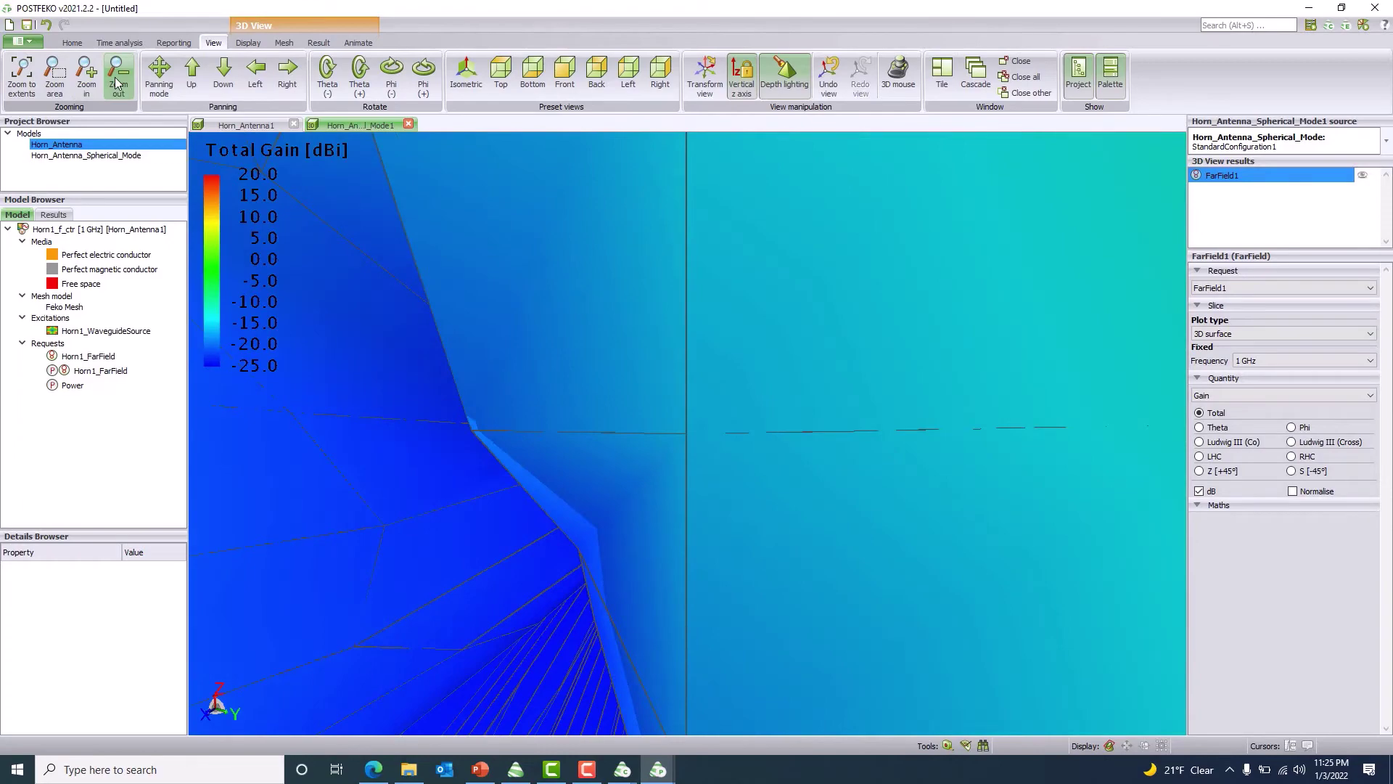
{"action": "left_click", "coordinate": [117, 83]}
{"action": "left_click", "coordinate": [116, 83]}
{"action": "left_click", "coordinate": [116, 84]}
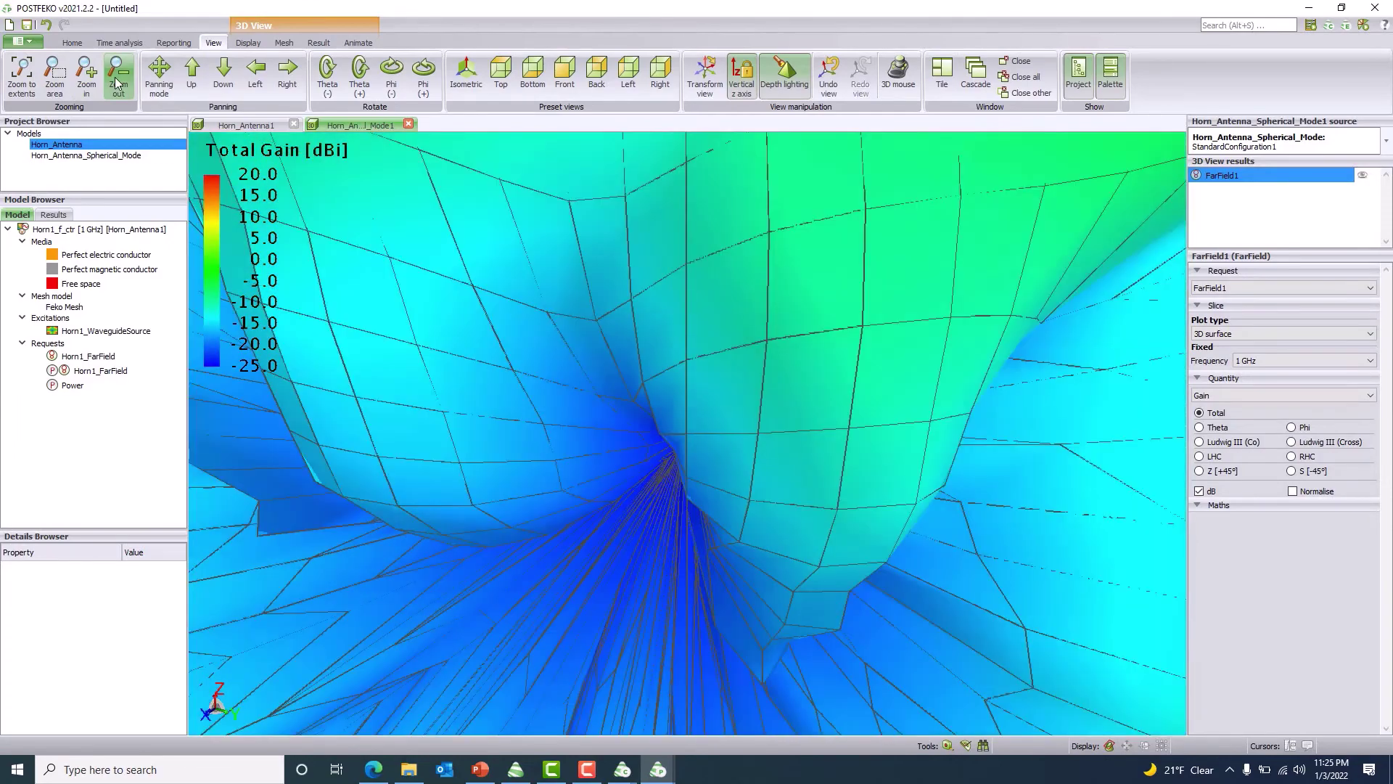
{"action": "left_click", "coordinate": [116, 84]}
{"action": "left_click", "coordinate": [116, 84]}
{"action": "left_click", "coordinate": [116, 83]}
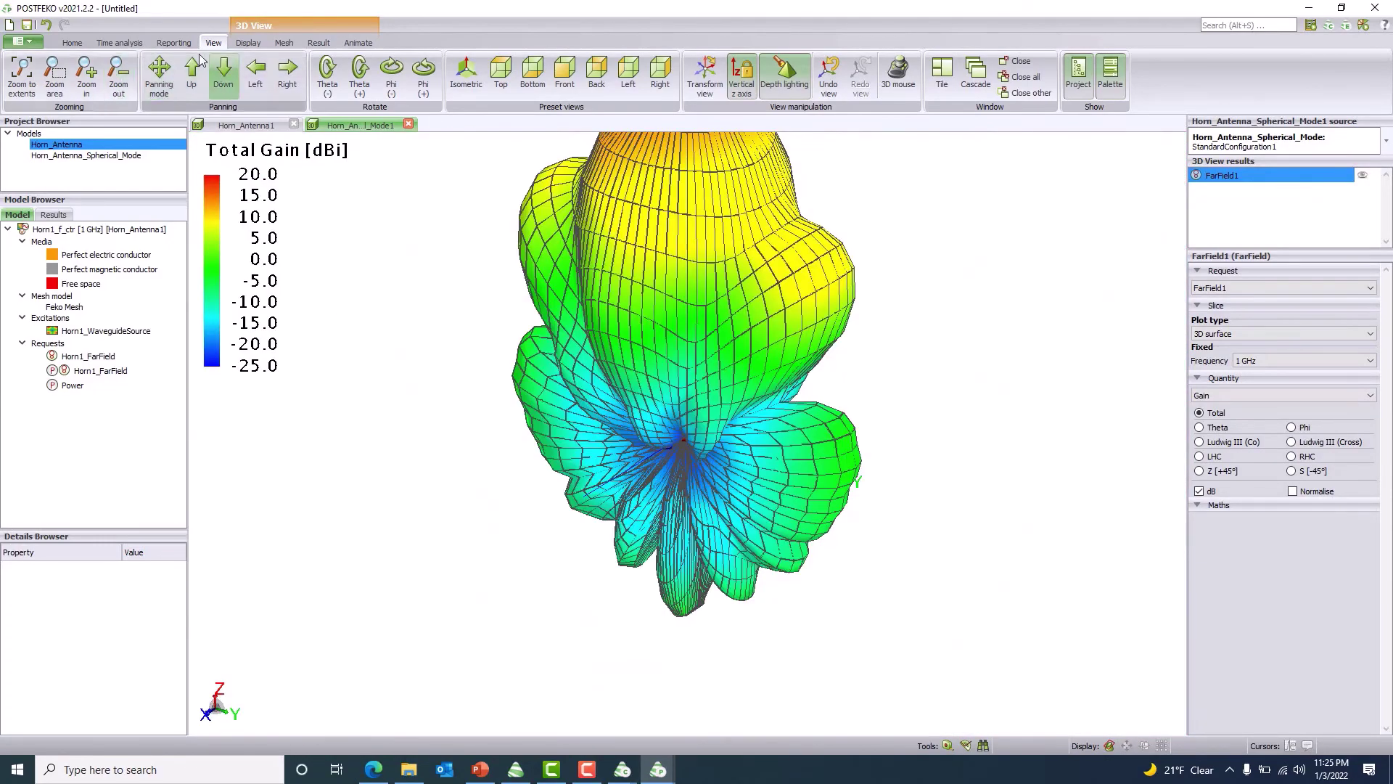
{"action": "left_click", "coordinate": [118, 82]}
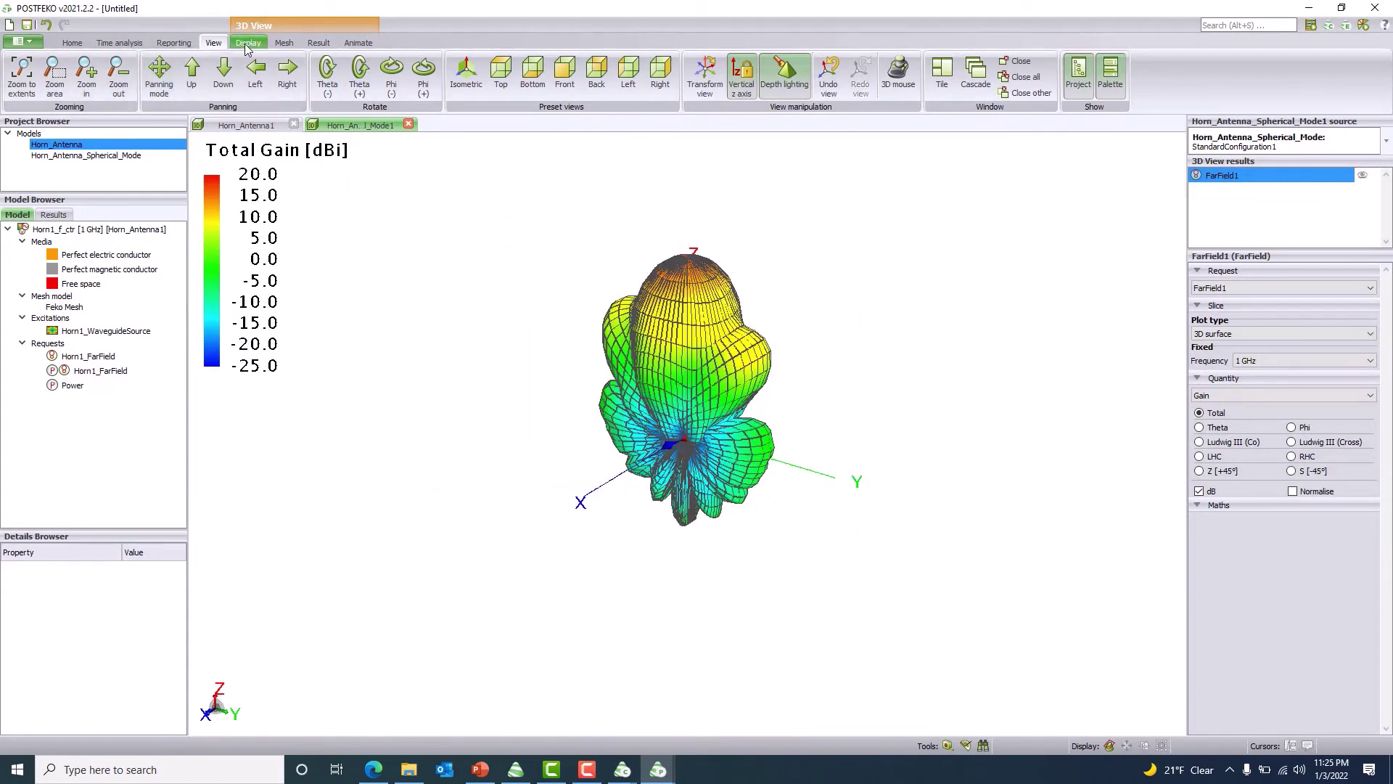
{"action": "left_click", "coordinate": [163, 81]}
{"action": "left_click_drag", "start_coordinate": [700, 392], "coordinate": [427, 361]}
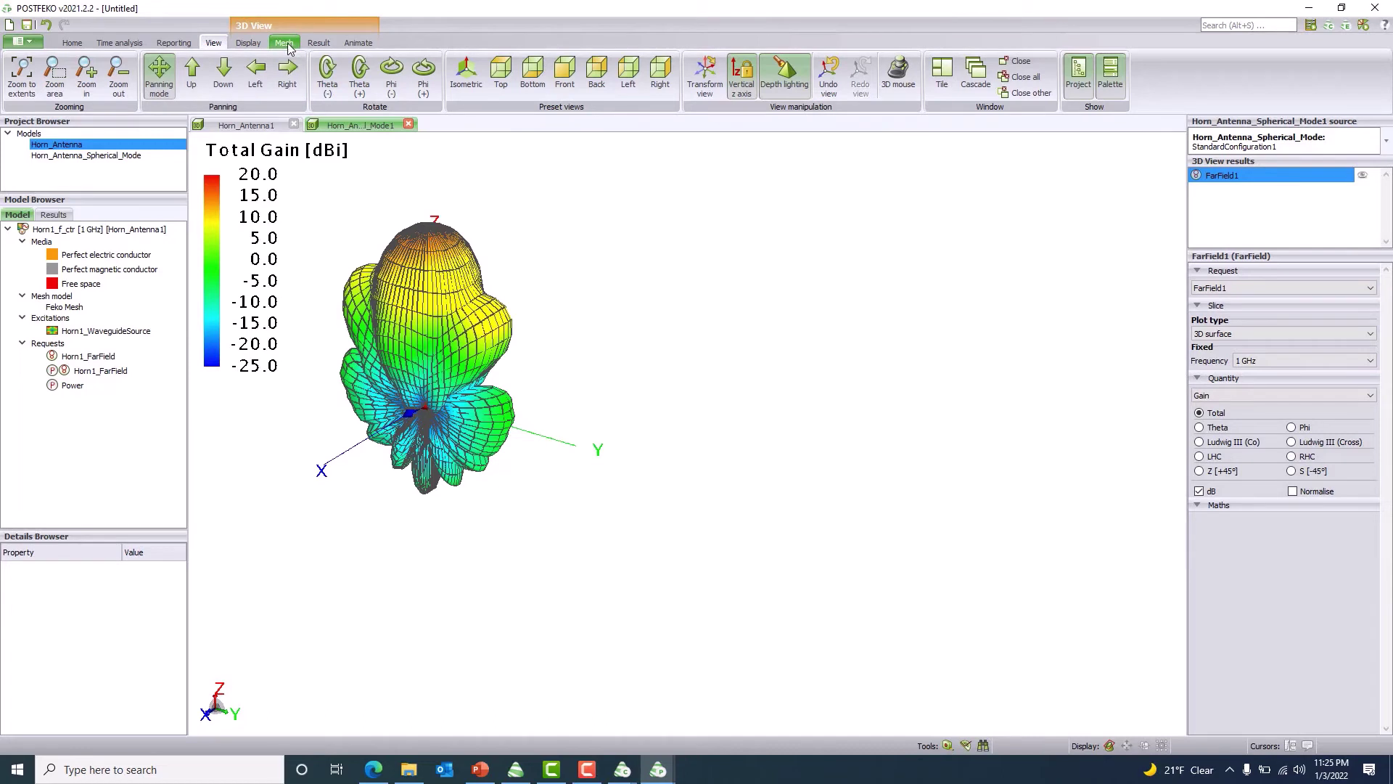
Step: Hide the surface grid lines and lower the gain surface opacity to 60 %, then further
{"action": "left_click", "coordinate": [318, 43]}
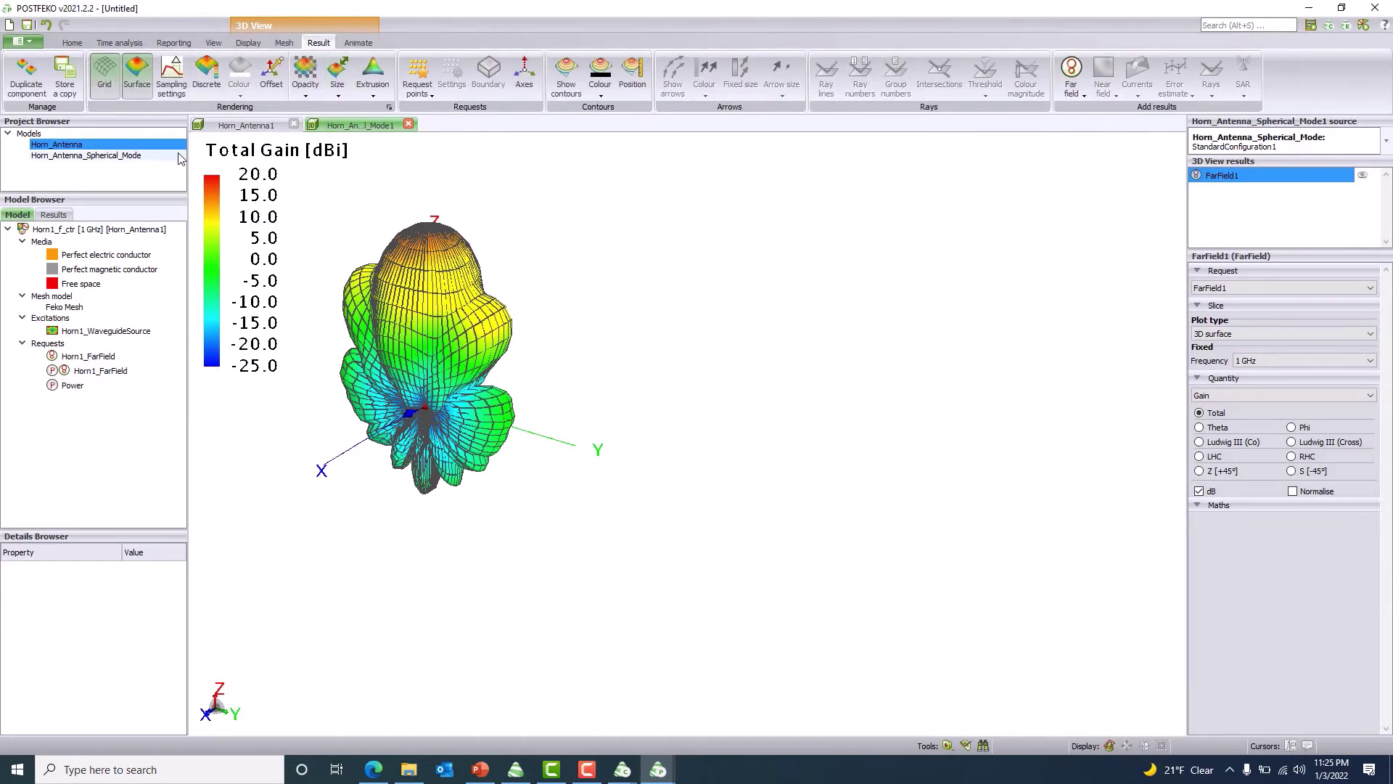
{"action": "left_click", "coordinate": [101, 77]}
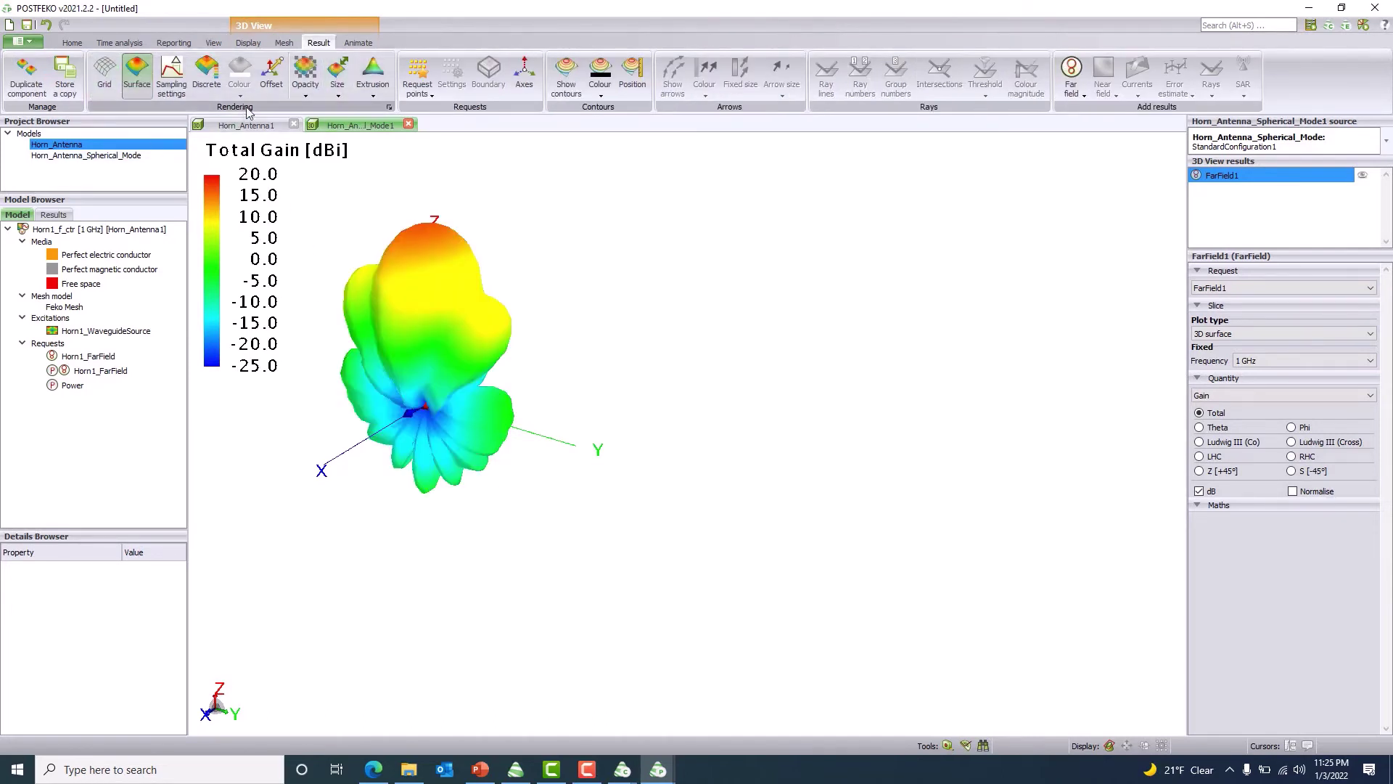
{"action": "left_click", "coordinate": [305, 91]}
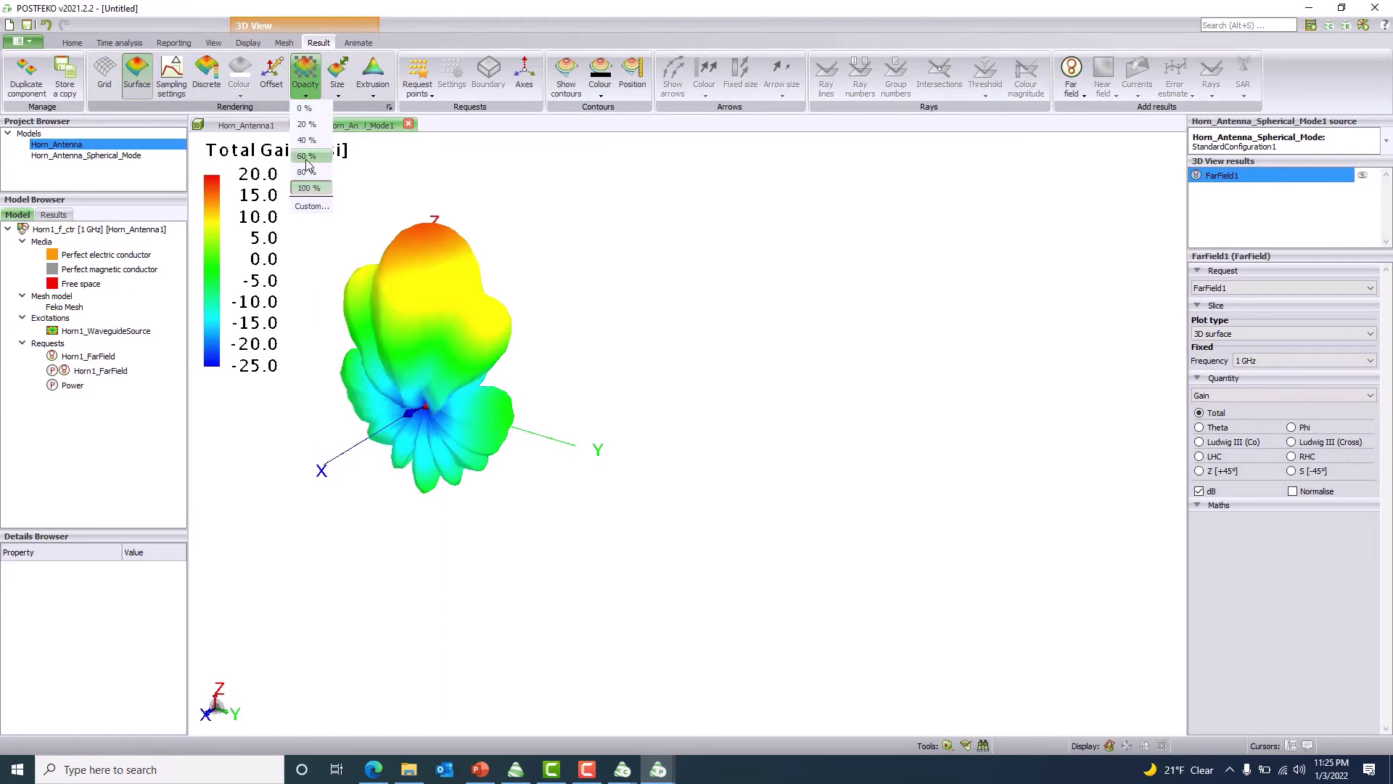
{"action": "left_click", "coordinate": [305, 155]}
{"action": "mouse_move", "coordinate": [500, 445]}
{"action": "left_mouse_down"}
{"action": "mouse_move", "coordinate": [527, 418]}
{"action": "mouse_move", "coordinate": [515, 460]}
{"action": "mouse_move", "coordinate": [511, 445]}
{"action": "left_mouse_up"}
{"action": "left_click", "coordinate": [307, 83]}
{"action": "left_click", "coordinate": [308, 138]}
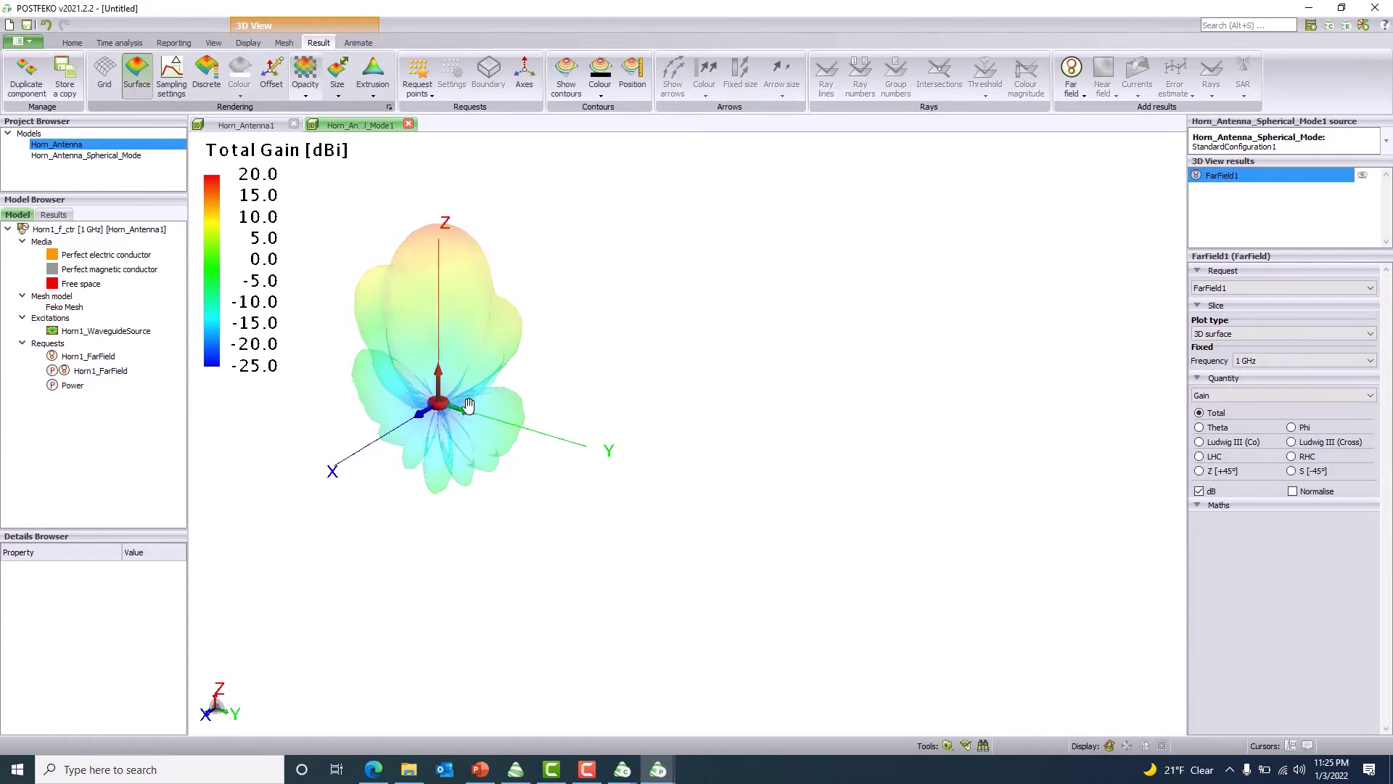
{"action": "left_click_drag", "start_coordinate": [465, 408], "coordinate": [469, 429]}
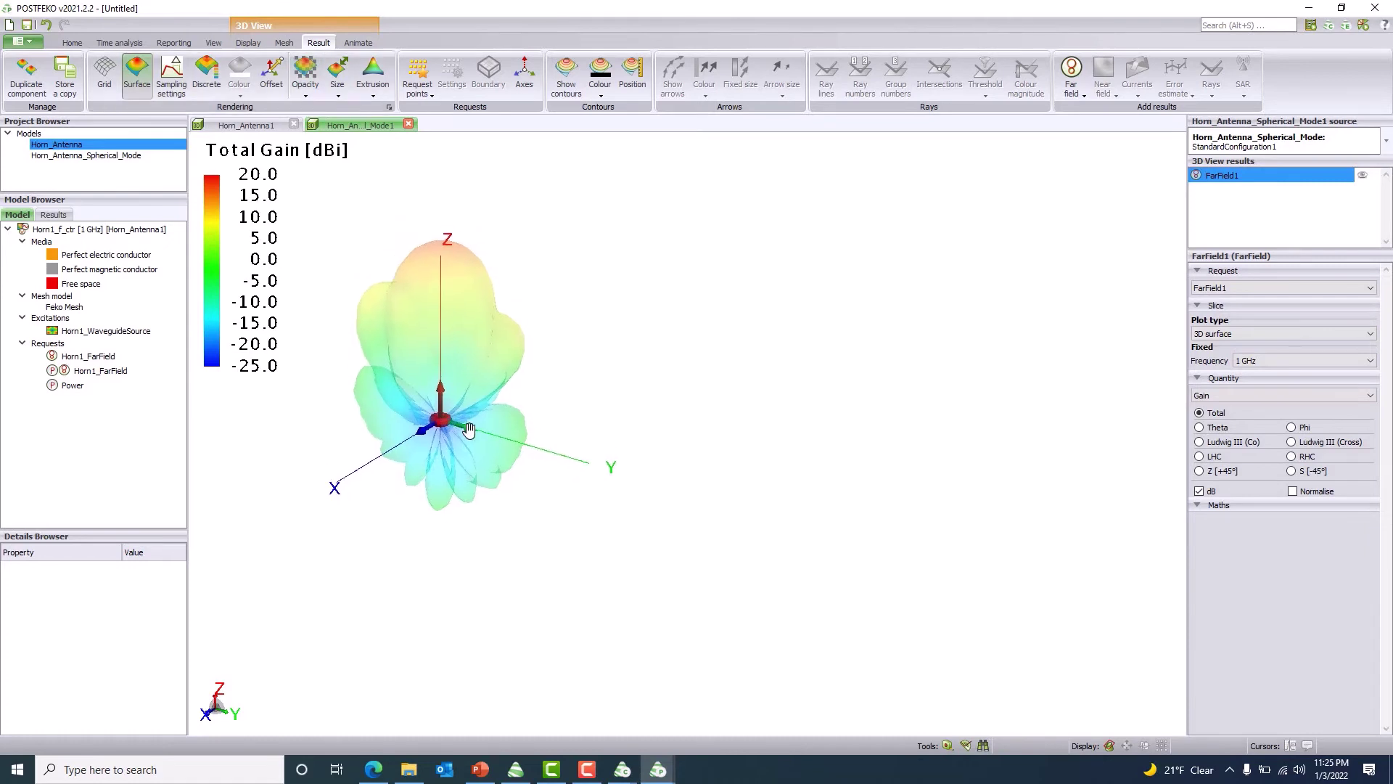
{"action": "left_click", "coordinate": [70, 44]}
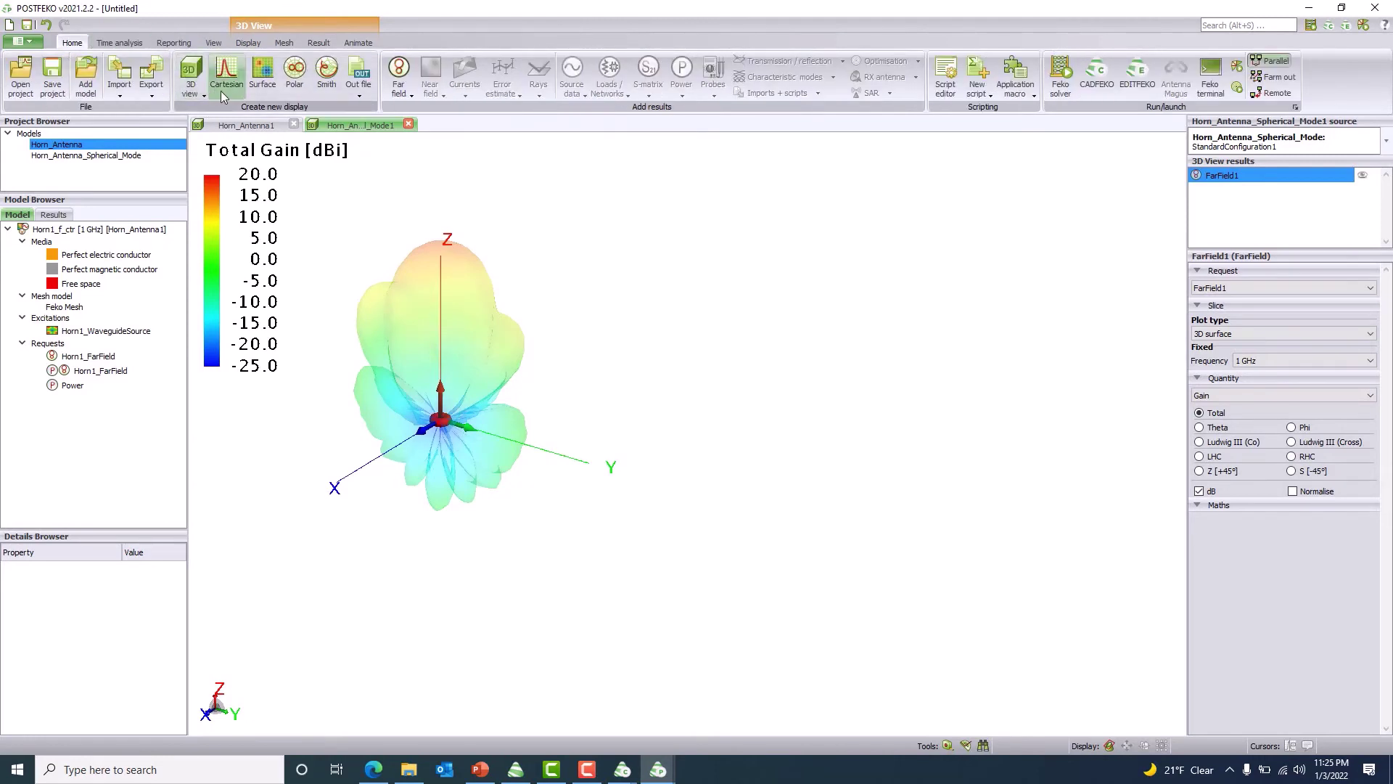
Step: Create a new polar graph plotting the Horn1_FarField far-field result
{"action": "left_click", "coordinate": [296, 87]}
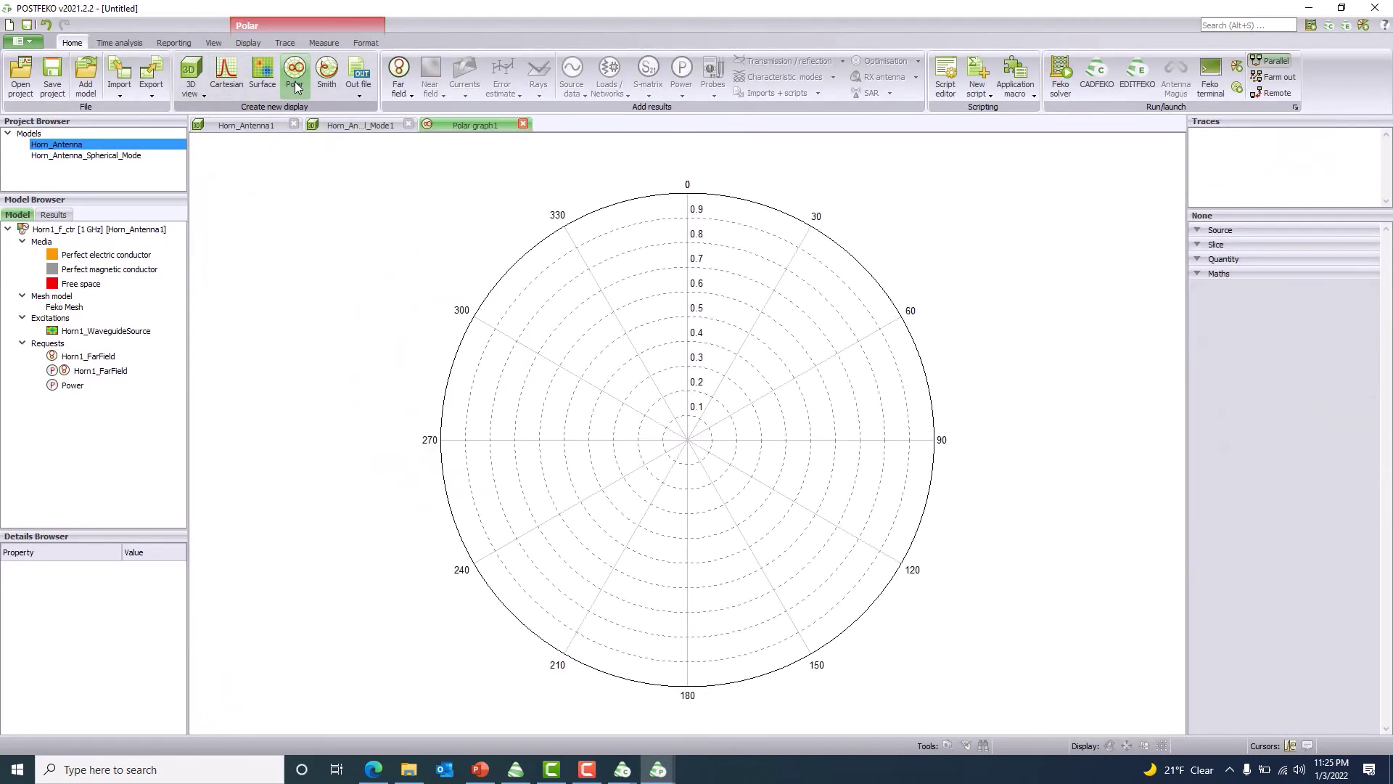
{"action": "left_click", "coordinate": [399, 90]}
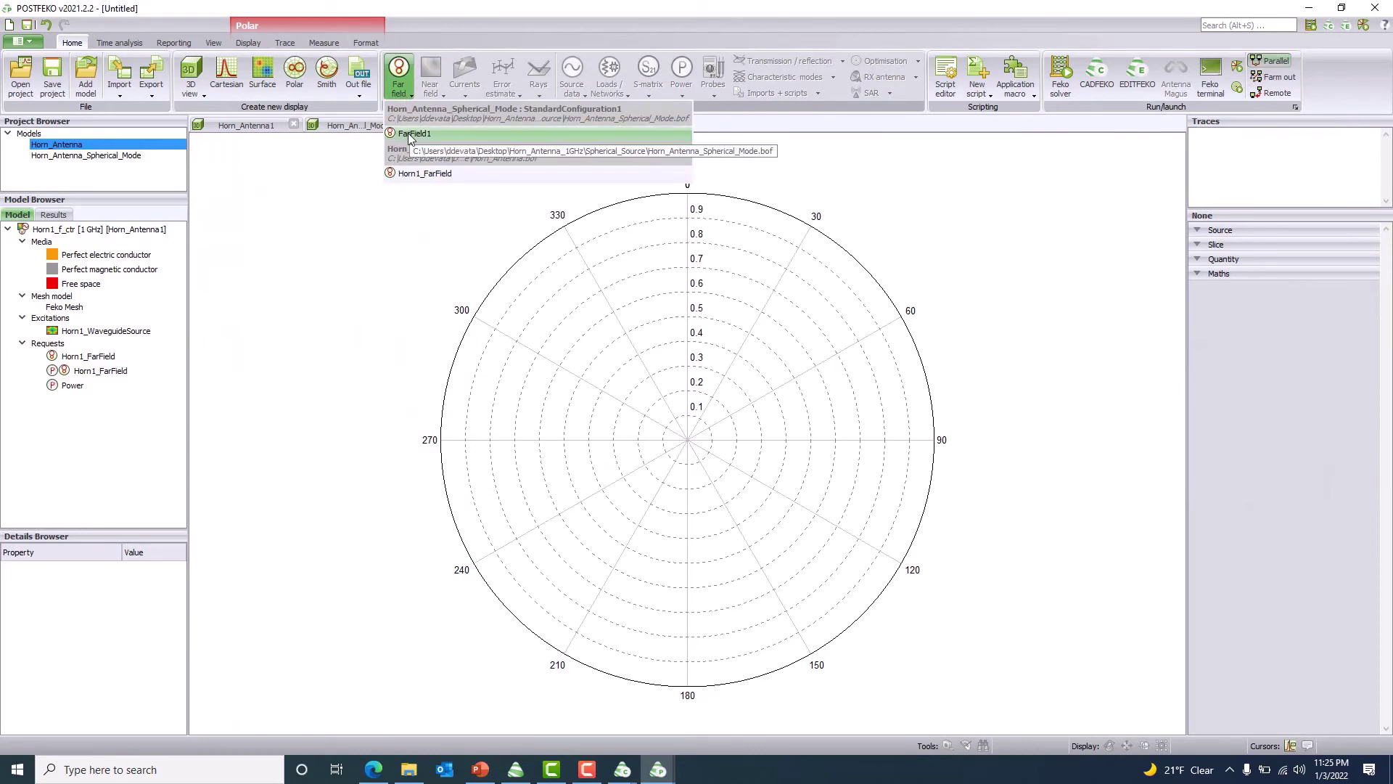
{"action": "left_click", "coordinate": [419, 174]}
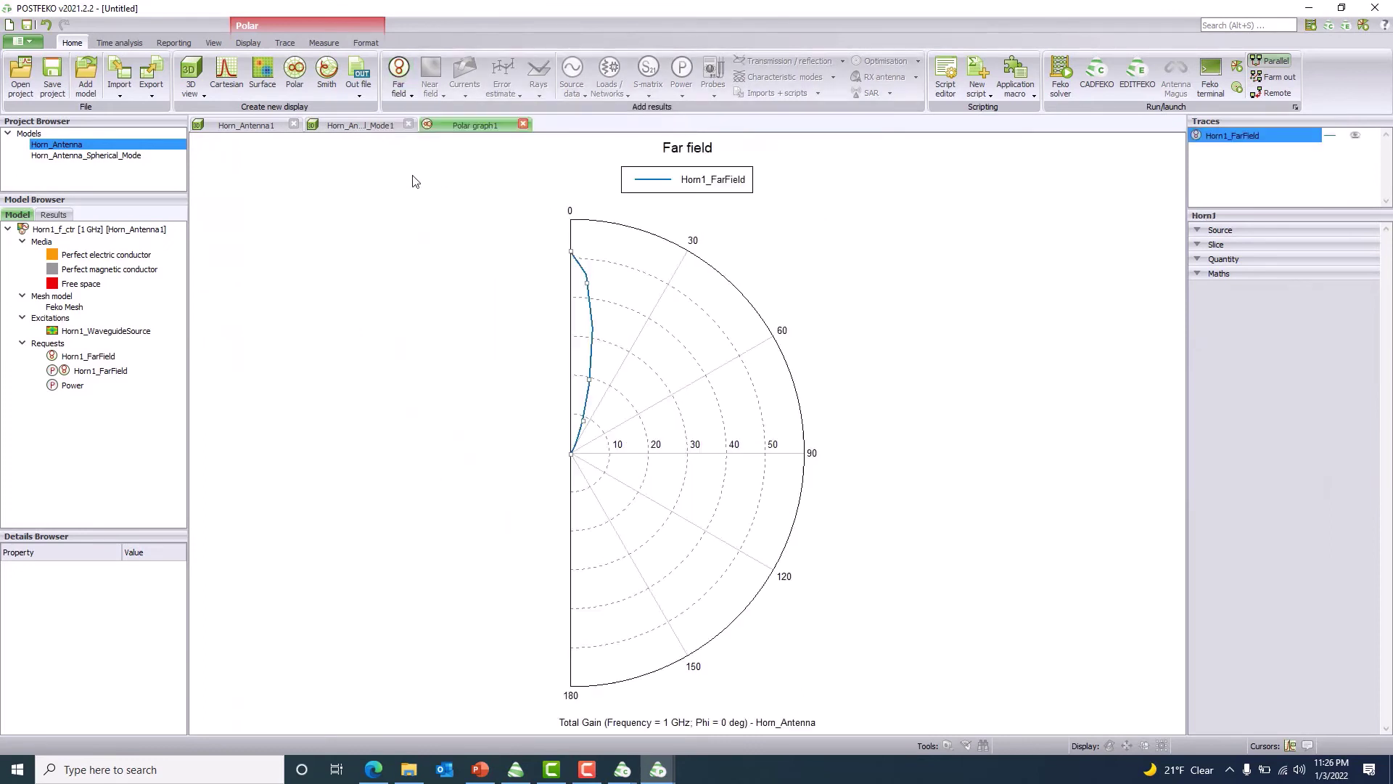
Step: Show the Horn1_FarField gain in dB over the Theta (wrapped) angular axis
{"action": "left_click", "coordinate": [1198, 483]}
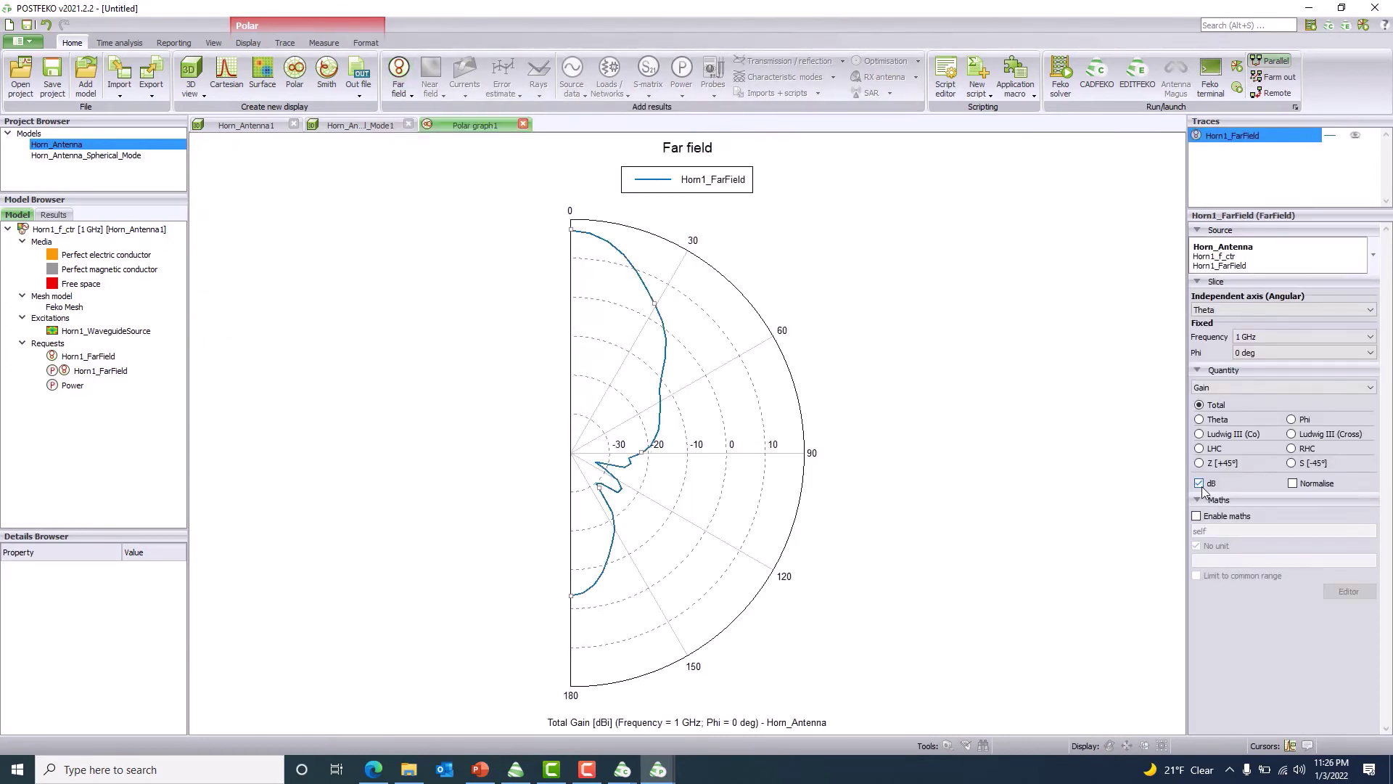
{"action": "left_click", "coordinate": [1261, 311]}
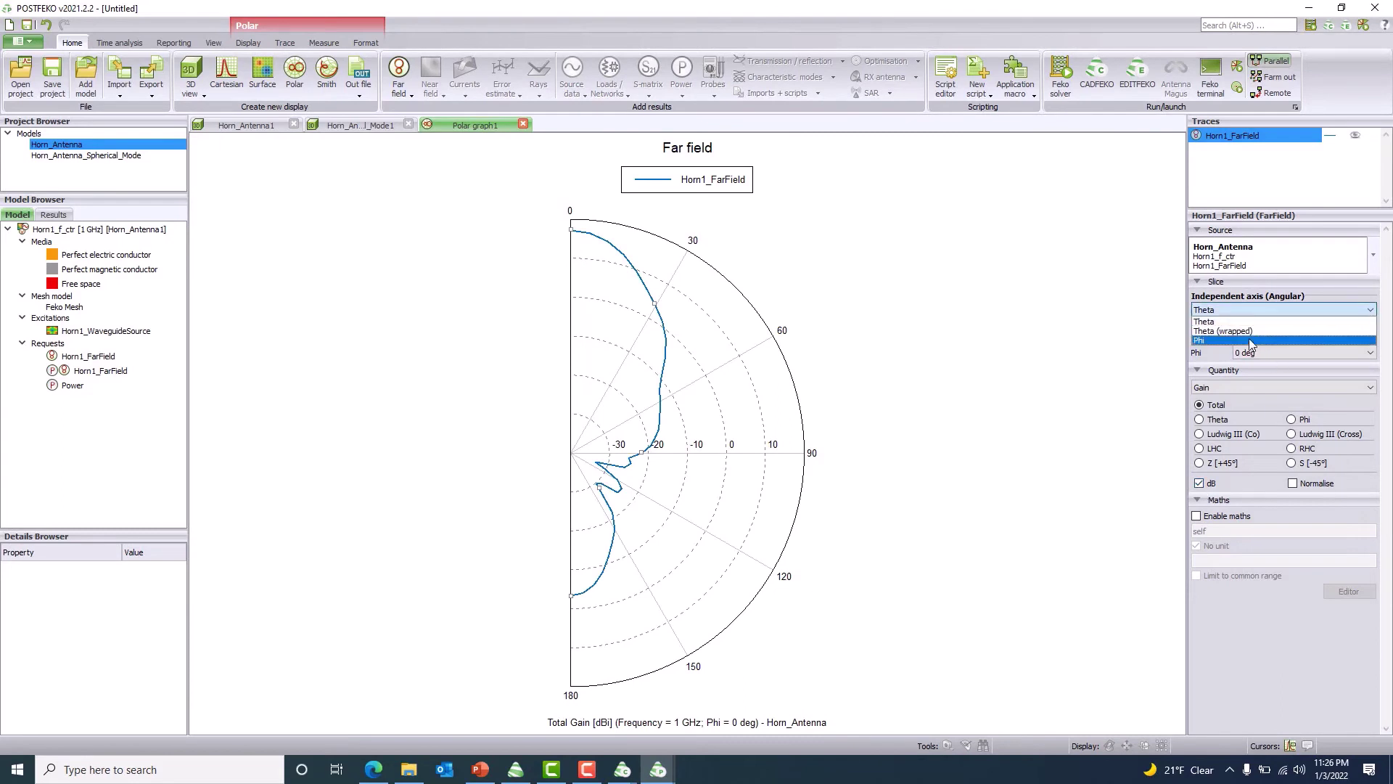
{"action": "left_click", "coordinate": [1246, 331]}
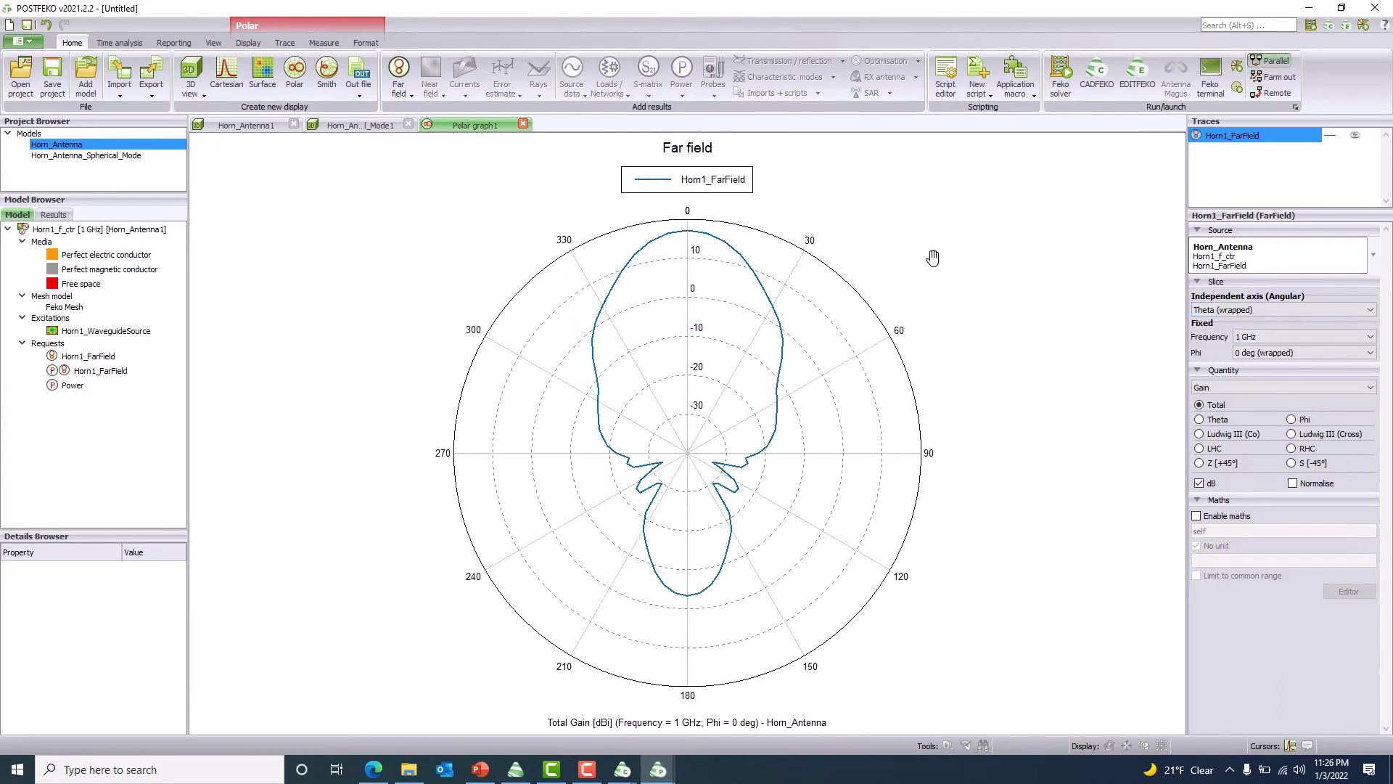
{"action": "left_click", "coordinate": [398, 75]}
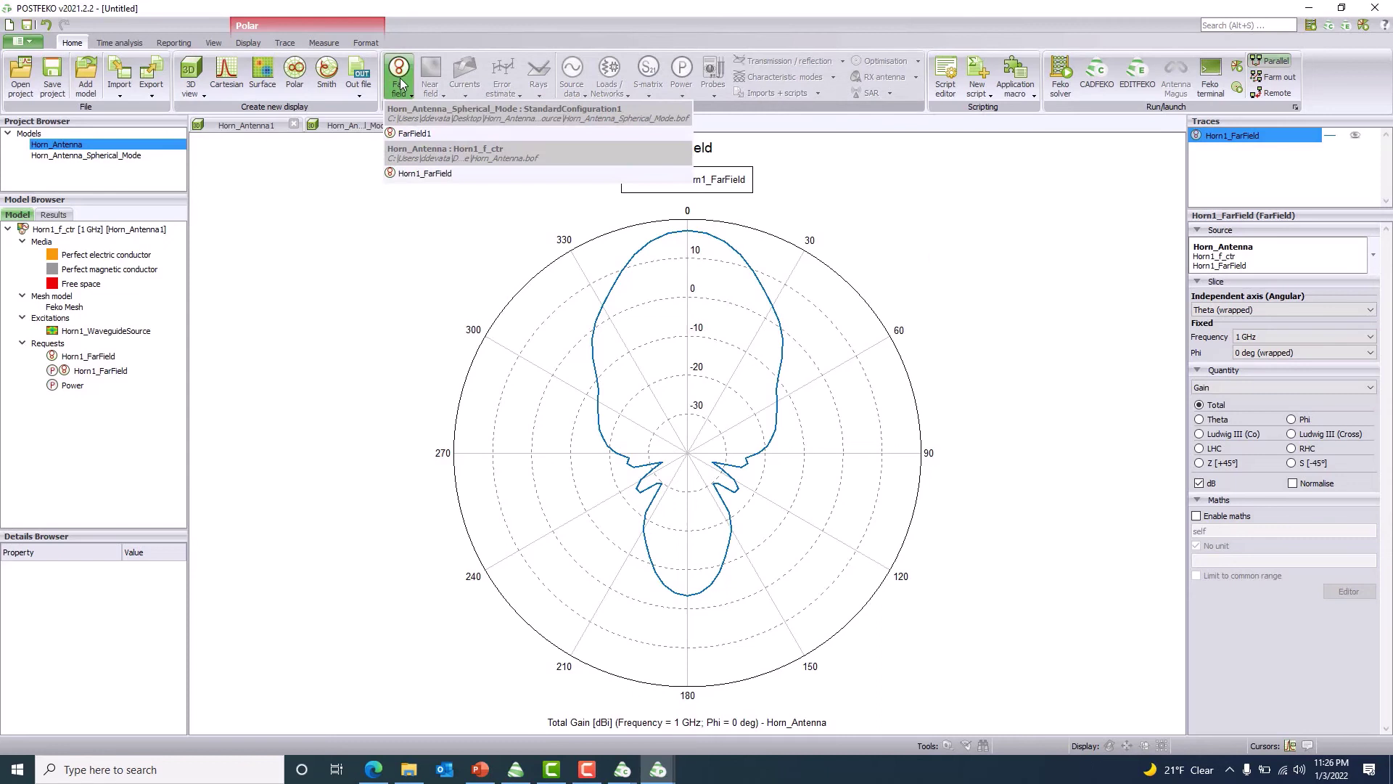
Step: Add the spherical-mode FarField1 trace to the graph, plotted over Theta (wrapped)
{"action": "left_click", "coordinate": [413, 135]}
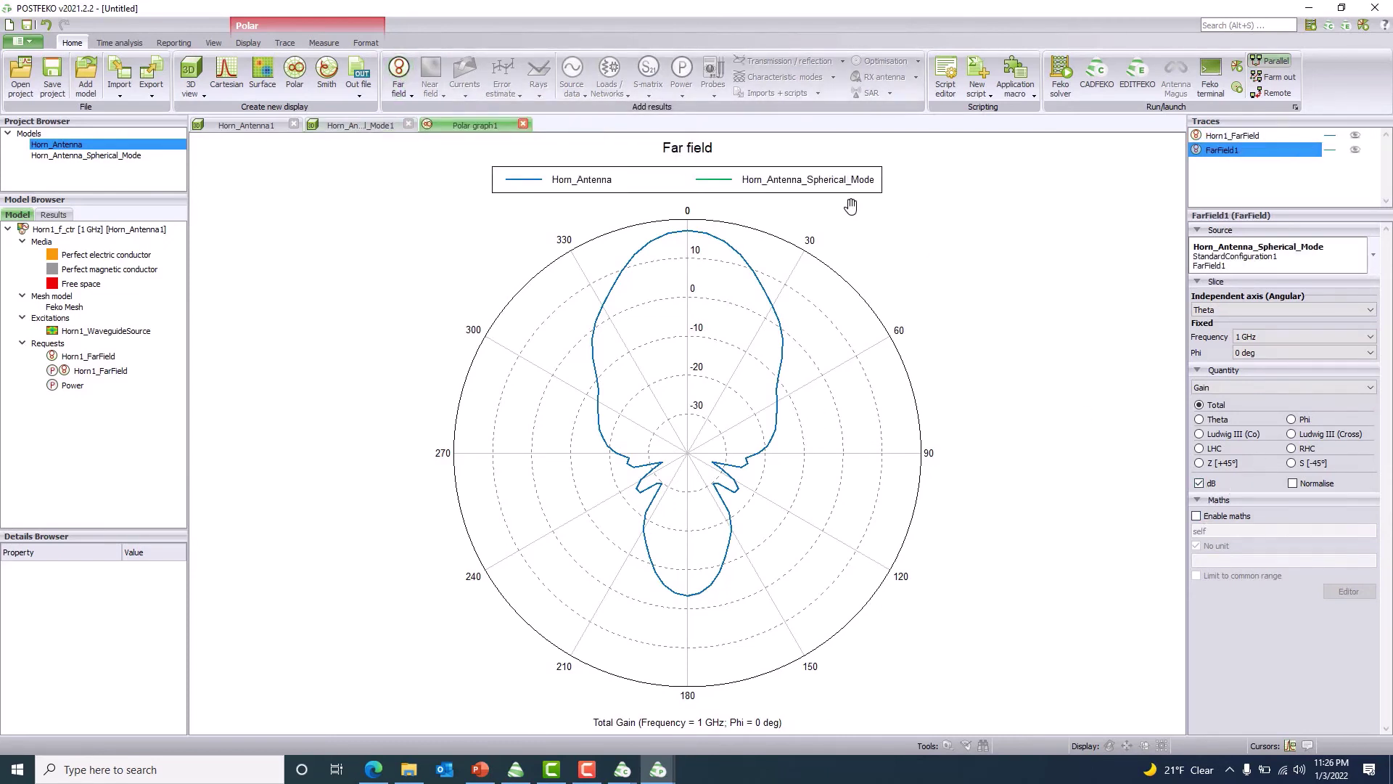
{"action": "left_click", "coordinate": [1202, 312]}
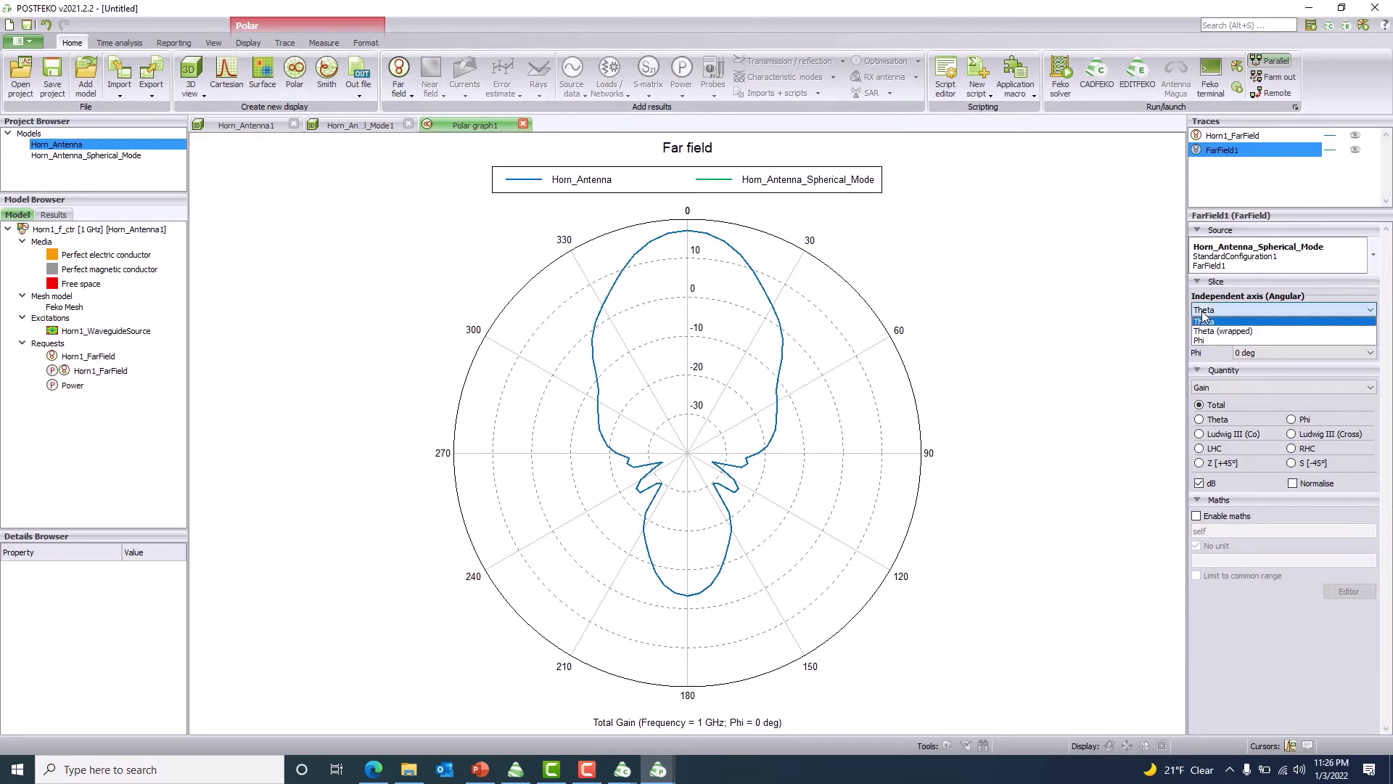
{"action": "left_click", "coordinate": [1206, 331]}
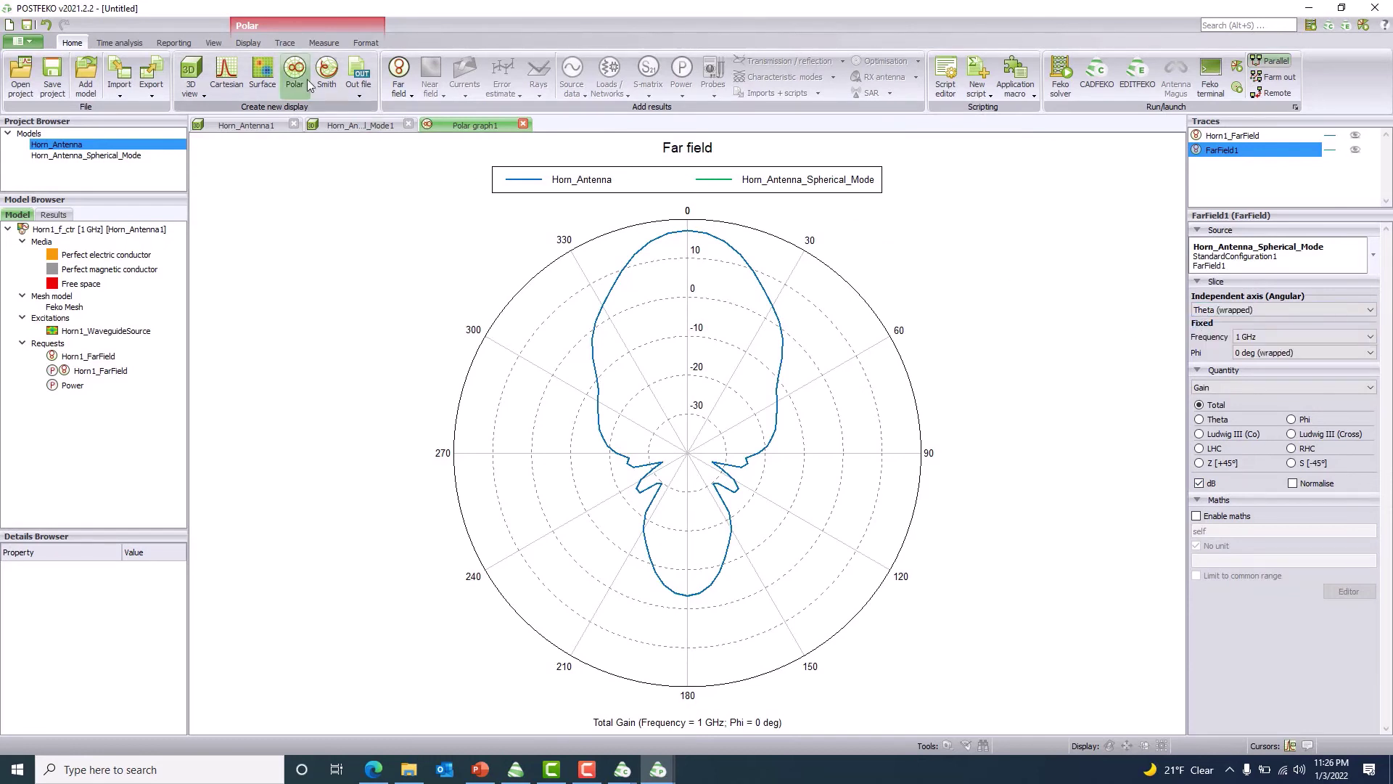
Step: Give the FarField1 trace filled circle markers
{"action": "left_click", "coordinate": [365, 42]}
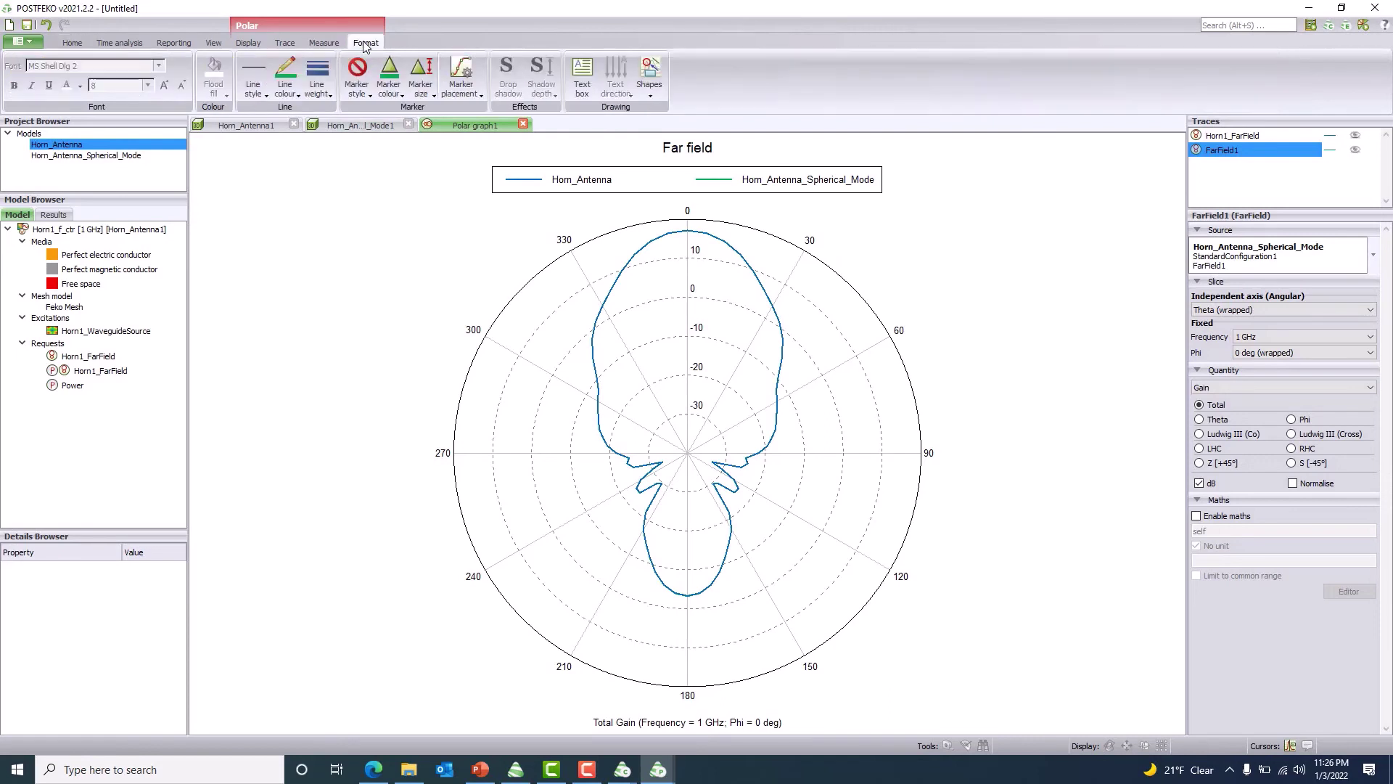
{"action": "left_click", "coordinate": [356, 81]}
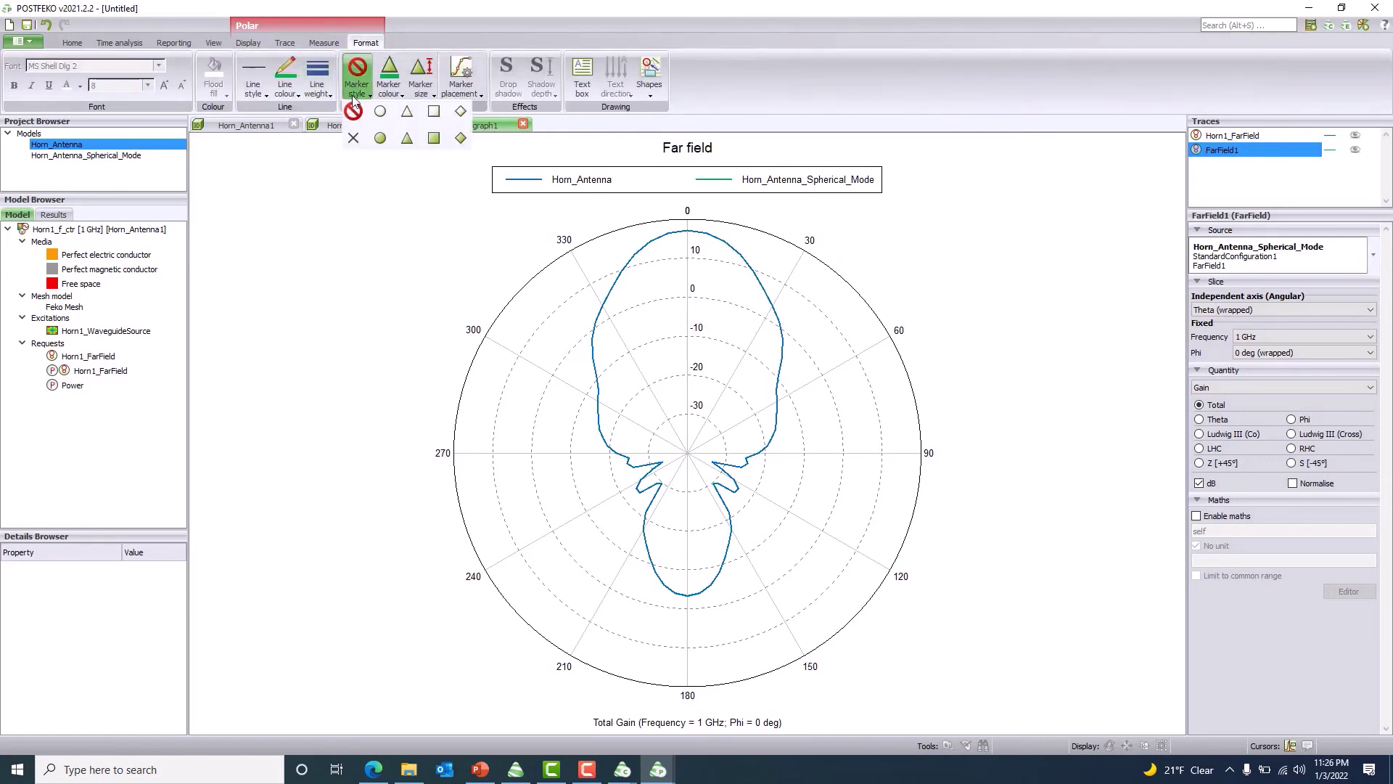
{"action": "left_click", "coordinate": [381, 139]}
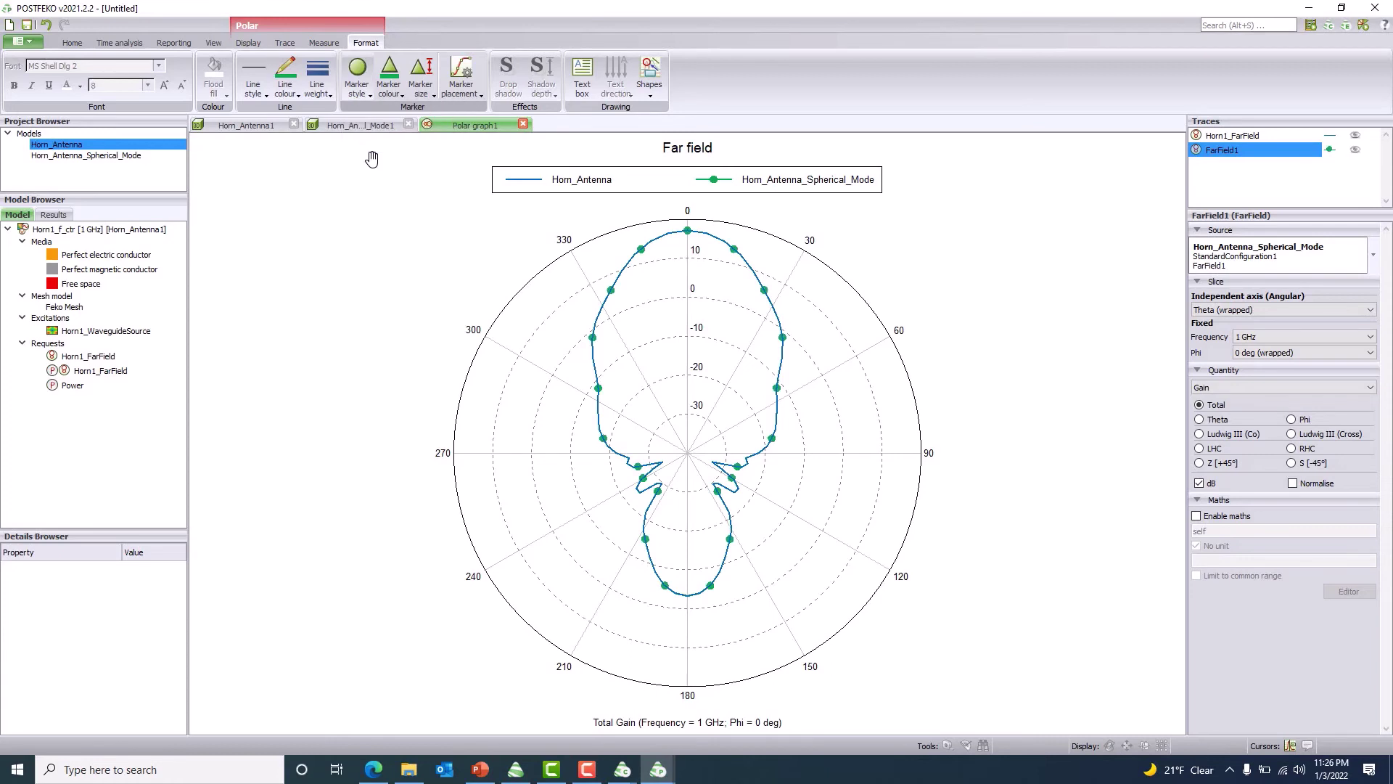